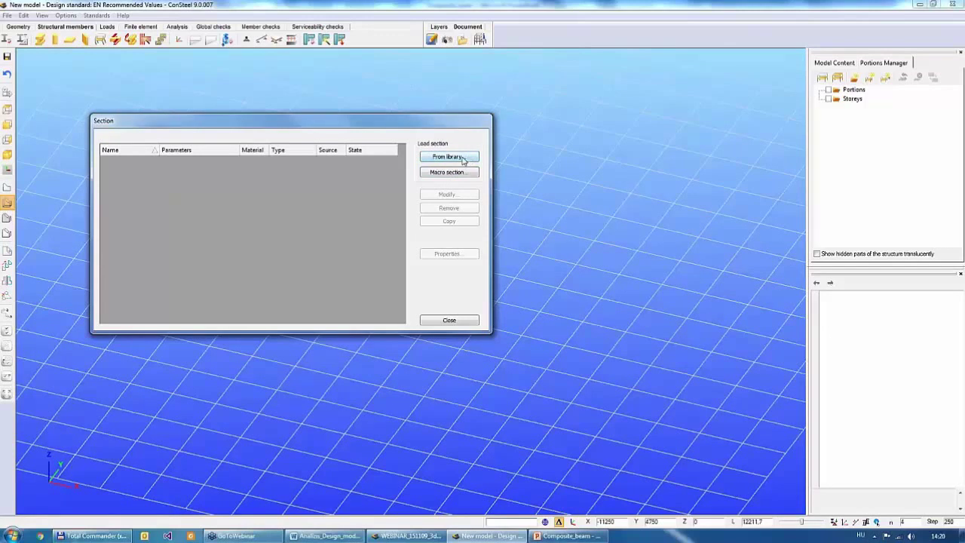
Step: Load the standard steel I profiles IPE 140 through IPE 240 in S 235 EN 10025-2 from the section library
click(460, 159)
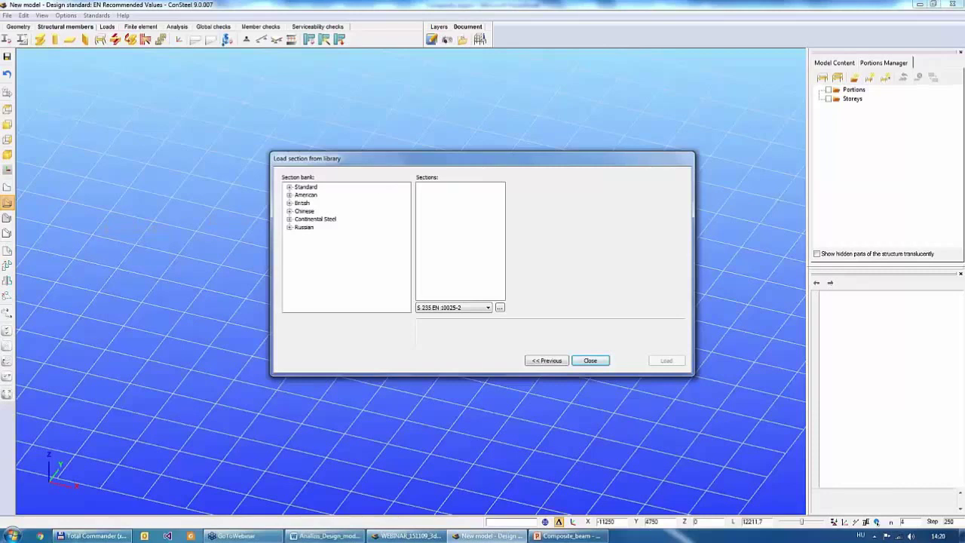
double_click(311, 187)
click(299, 195)
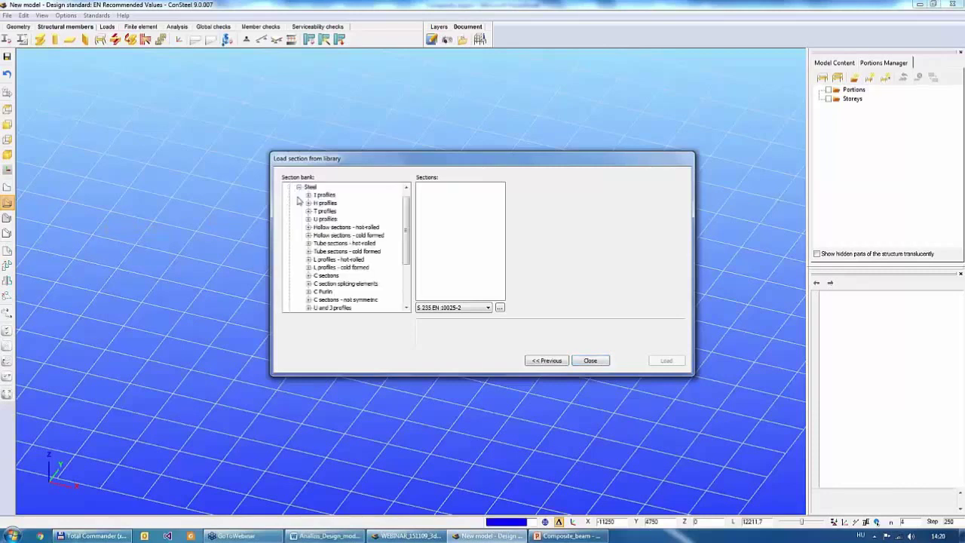
click(309, 194)
click(328, 203)
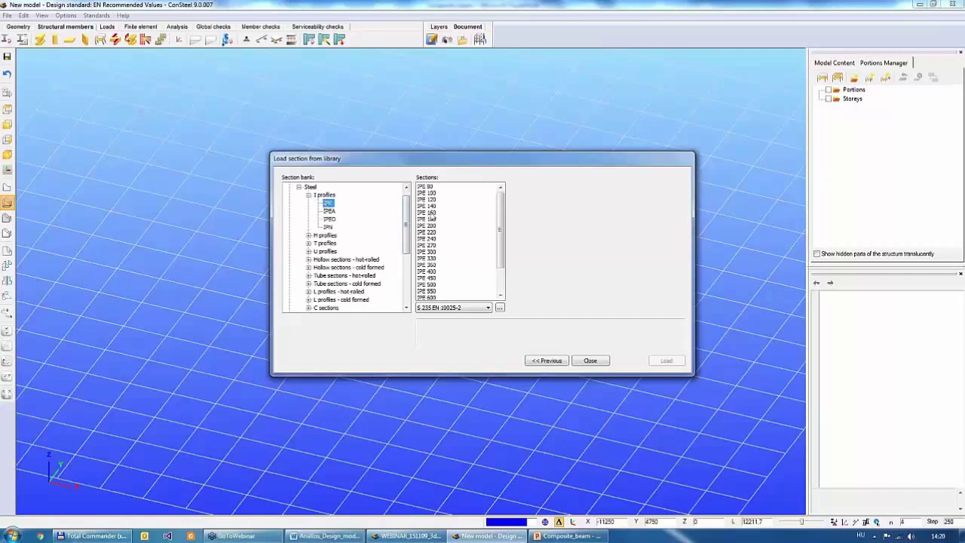
click(430, 206)
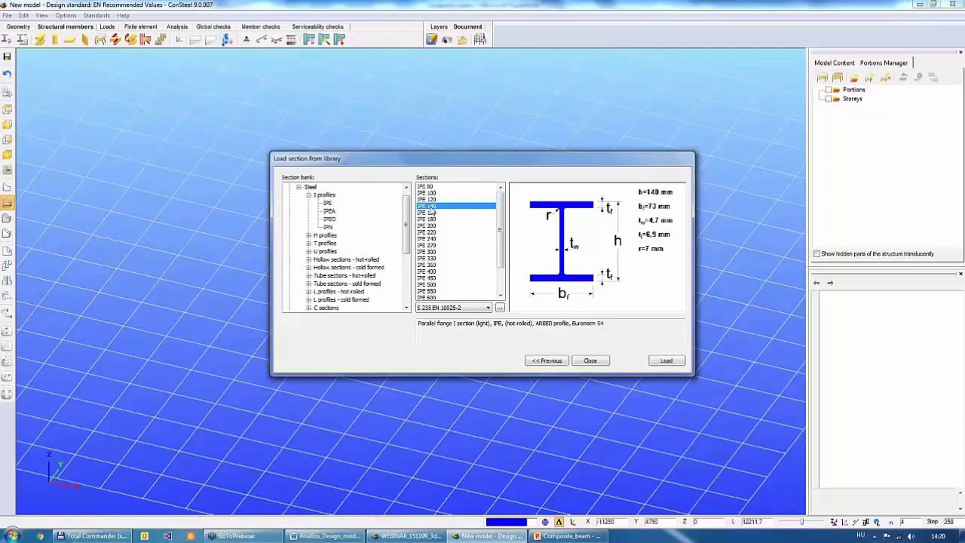
key(shift+Down)
key(shift+Down)
key(shift+Down)
key(shift+Down)
key(shift+Down)
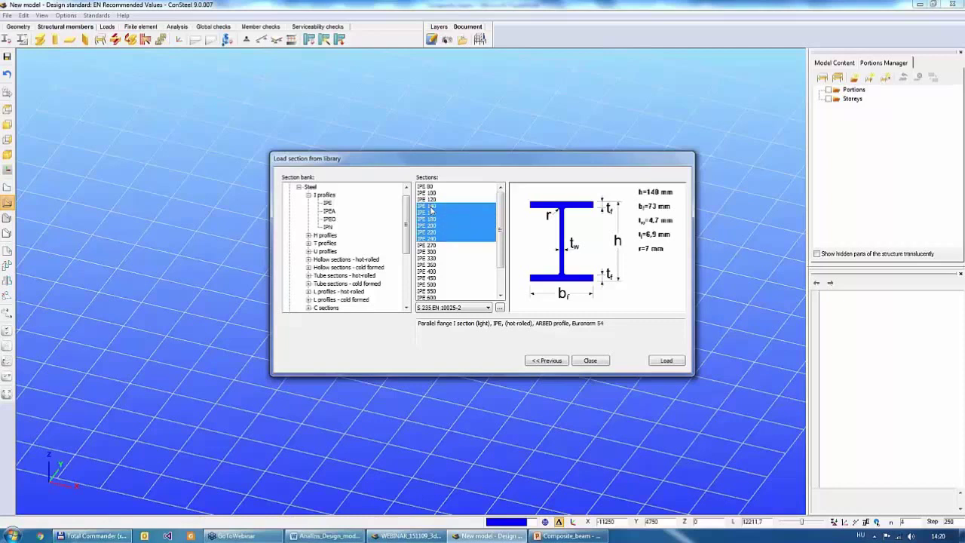
click(667, 360)
click(549, 362)
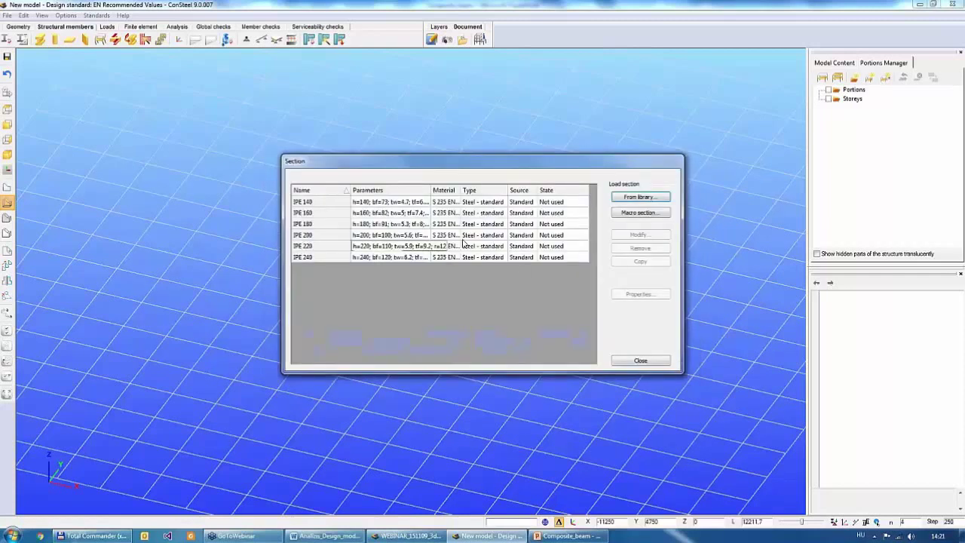
Step: Start a new macro section of the composite beam type with constant slab thickness
click(626, 217)
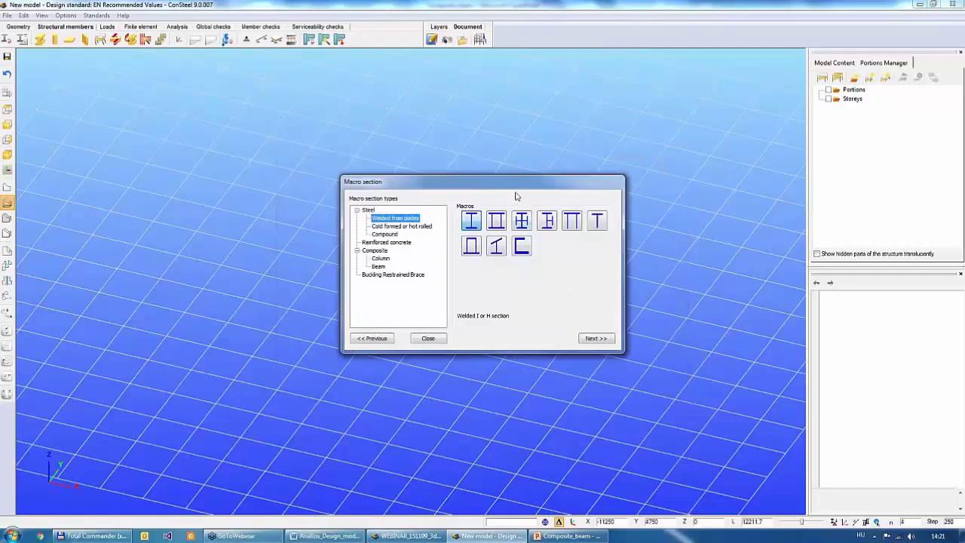
click(378, 268)
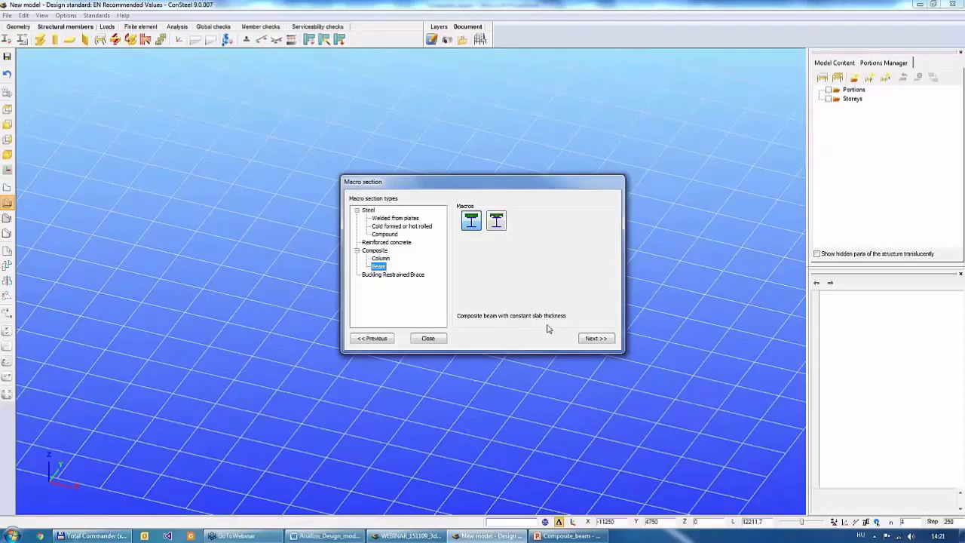
click(496, 228)
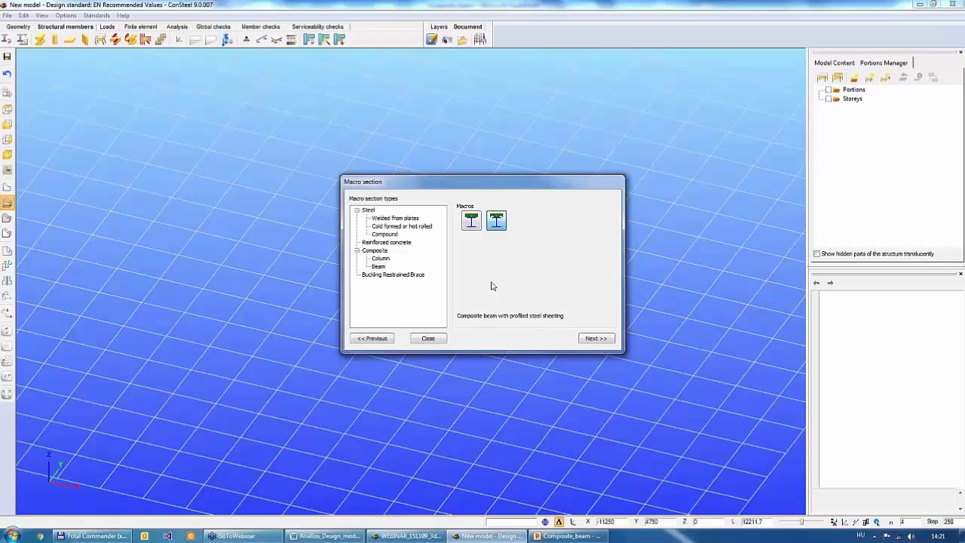
click(472, 224)
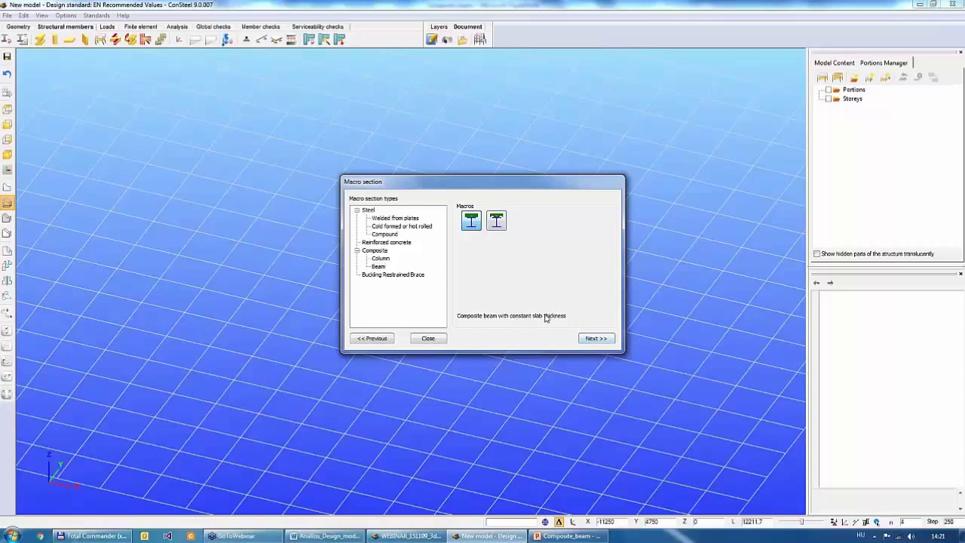
click(602, 342)
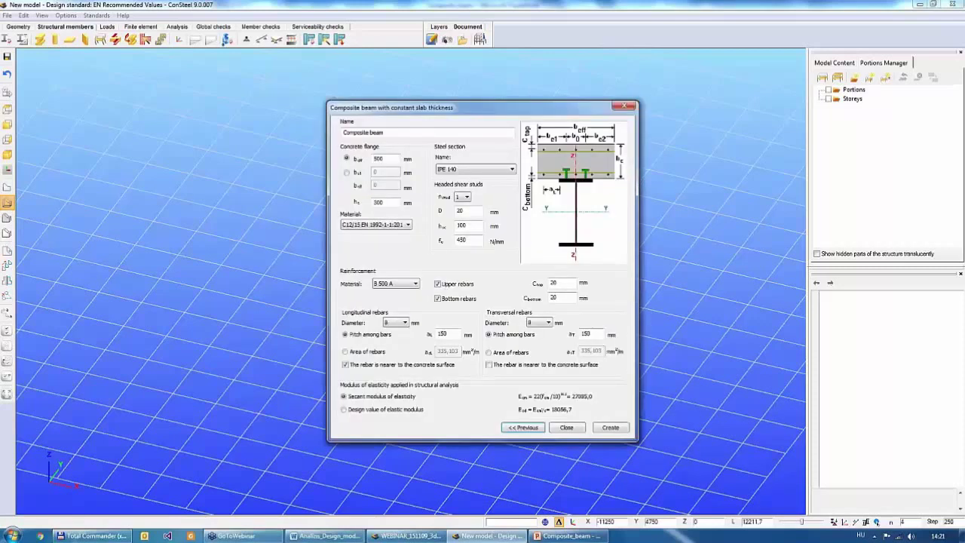
drag(488, 112, 466, 105)
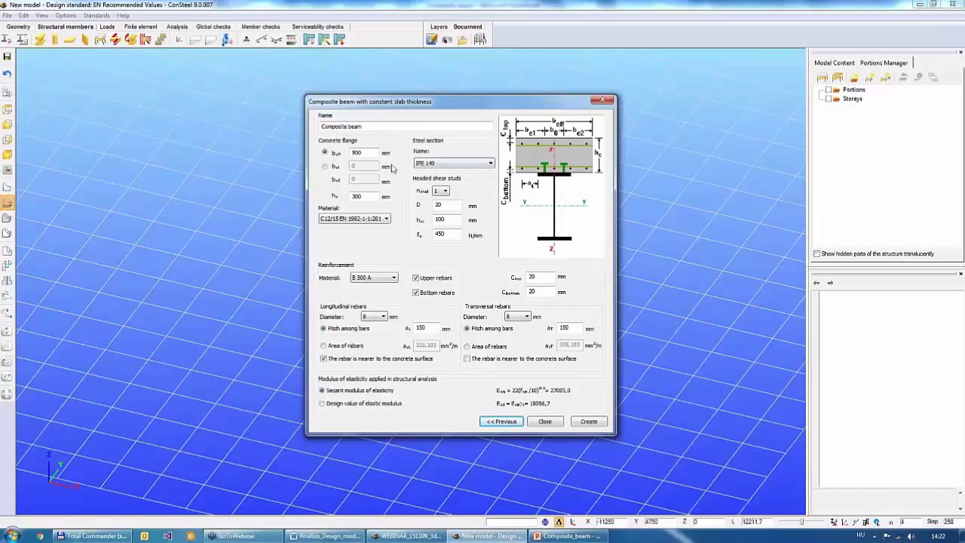
Step: Define the concrete flange with a 2000 mm effective width in C25/30 and choose IPE 200 as the steel section
click(325, 166)
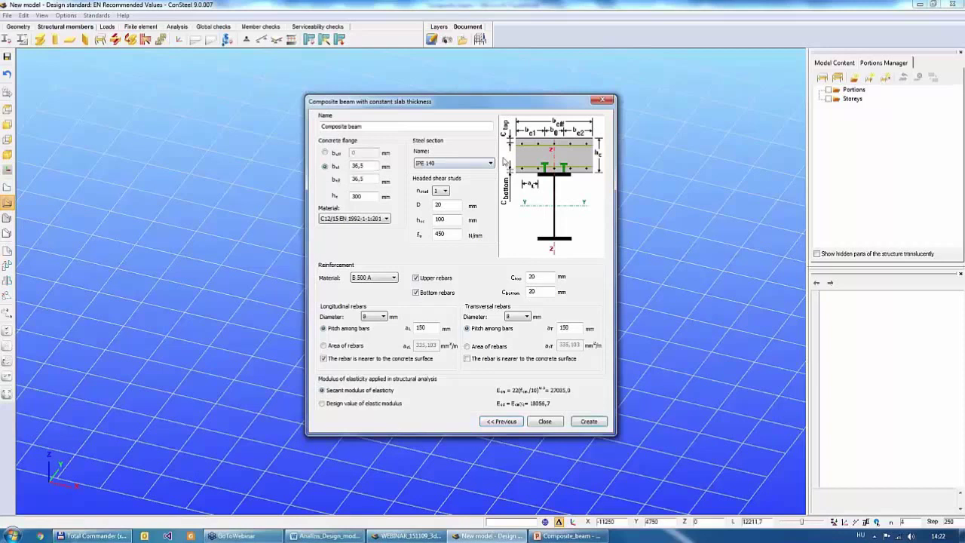
click(325, 153)
double_click(354, 152)
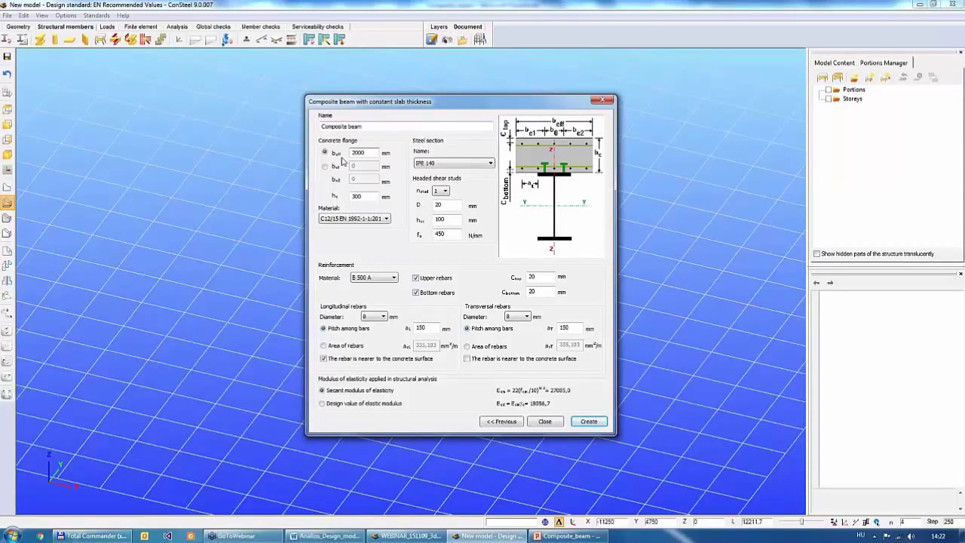
click(347, 218)
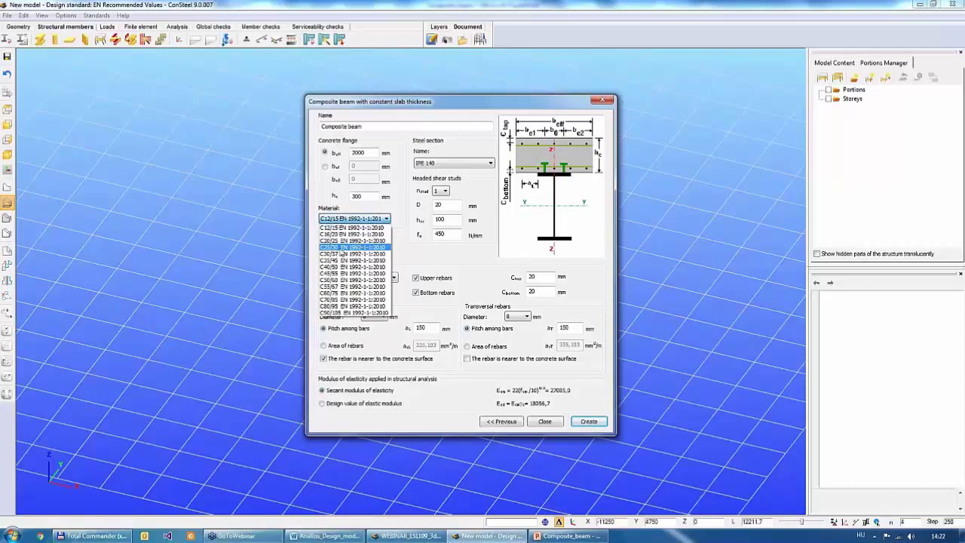
click(340, 248)
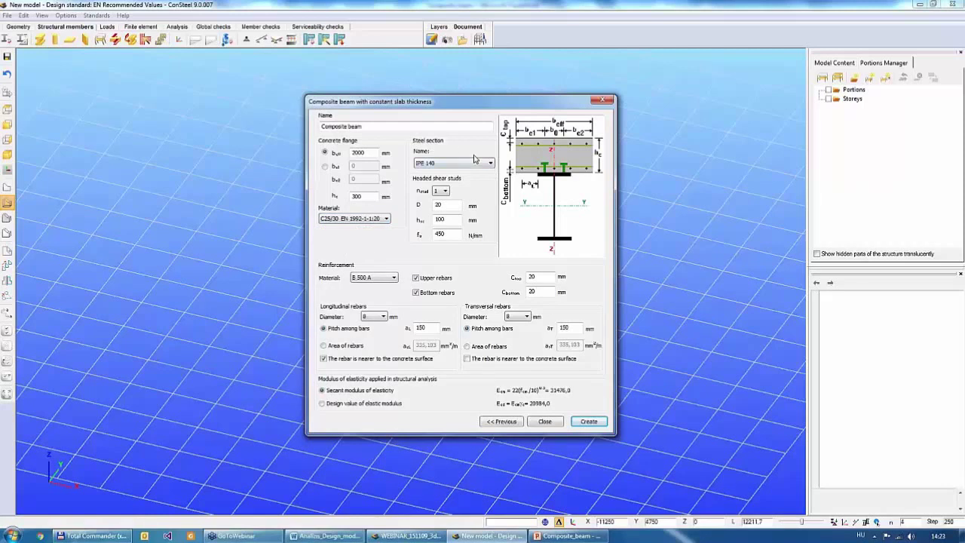
click(467, 166)
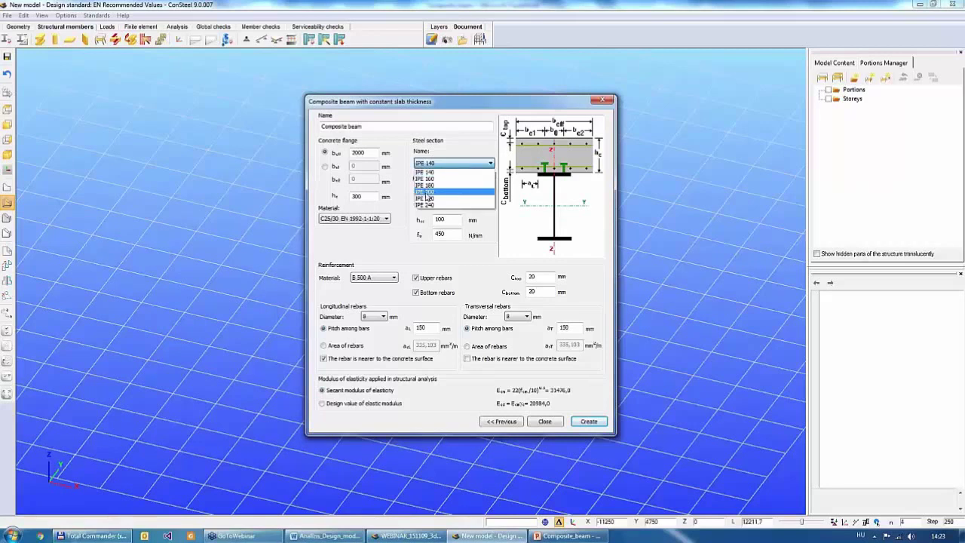
click(435, 193)
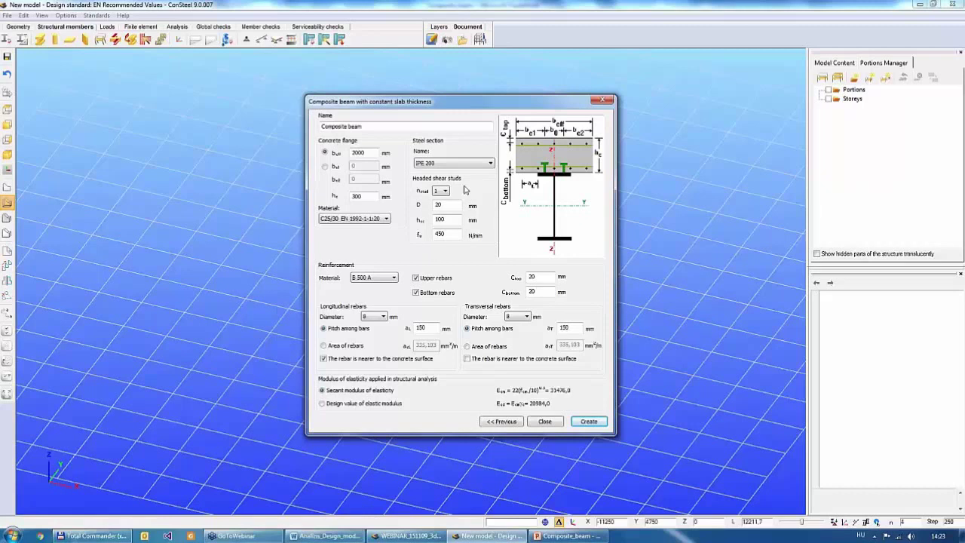
Step: Try two headed shear studs and return the number to one
click(446, 192)
click(441, 206)
click(444, 191)
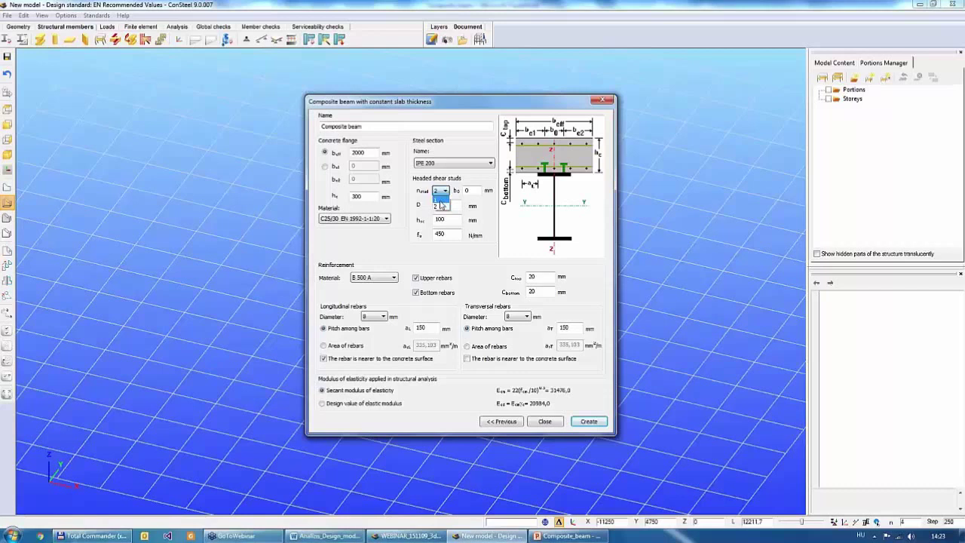
click(440, 198)
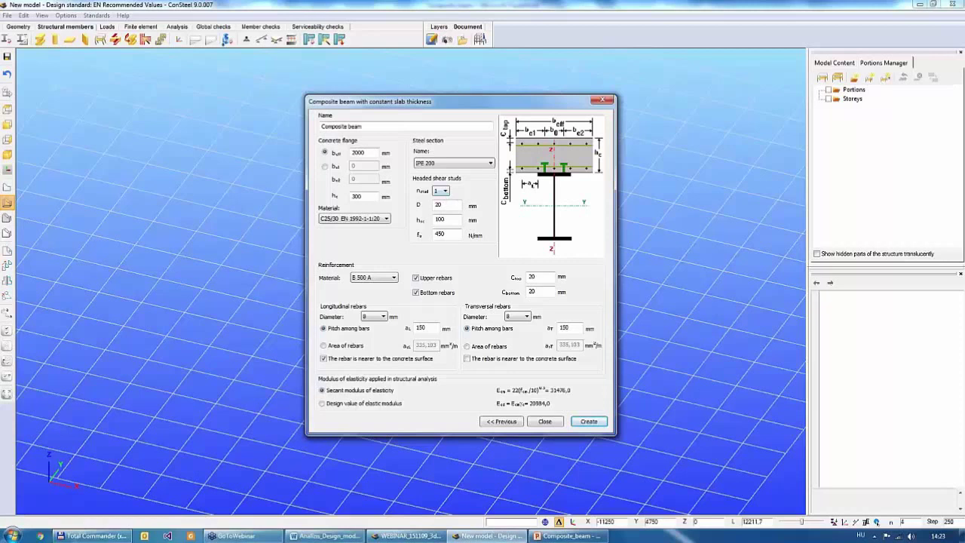
Step: Examine the available reinforcement materials and longitudinal rebar diameters for the slab
drag(473, 101, 461, 77)
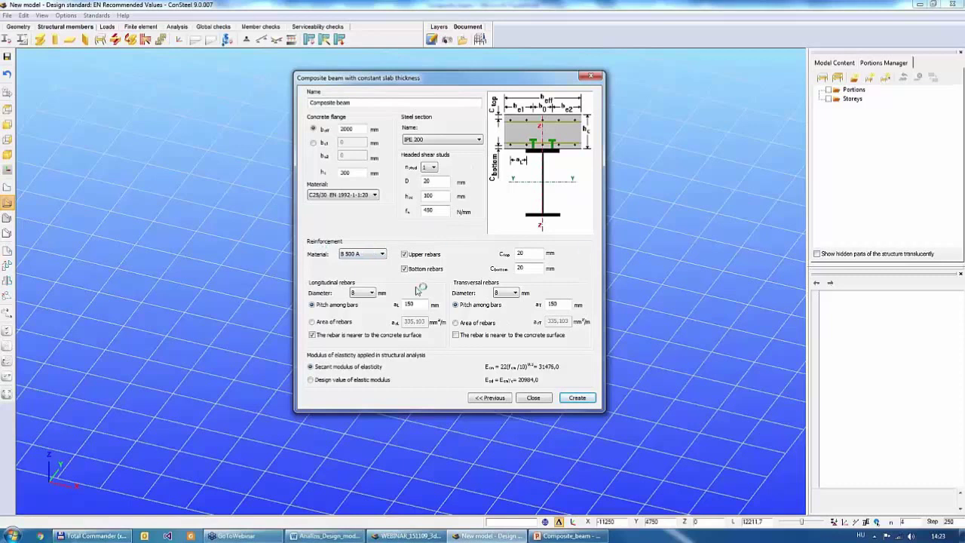
click(356, 292)
click(381, 254)
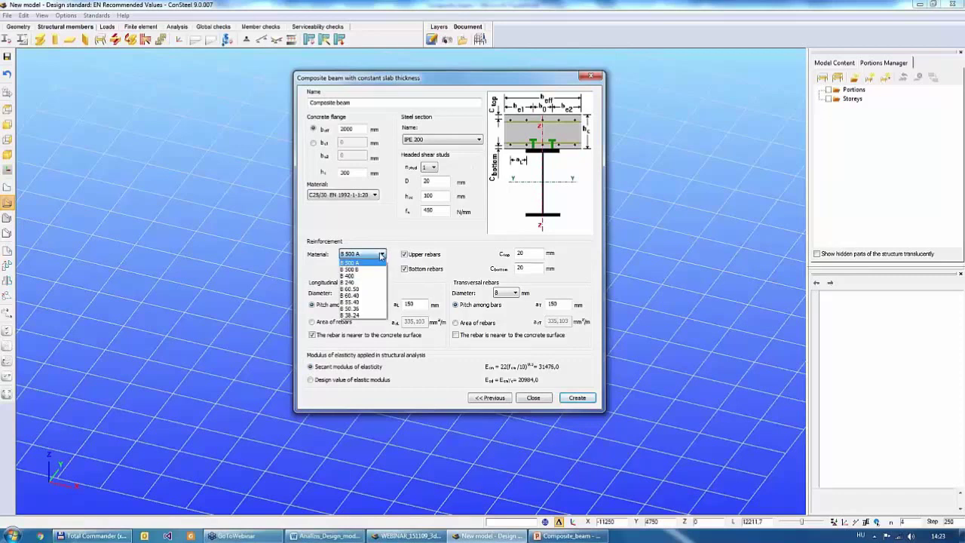
click(382, 255)
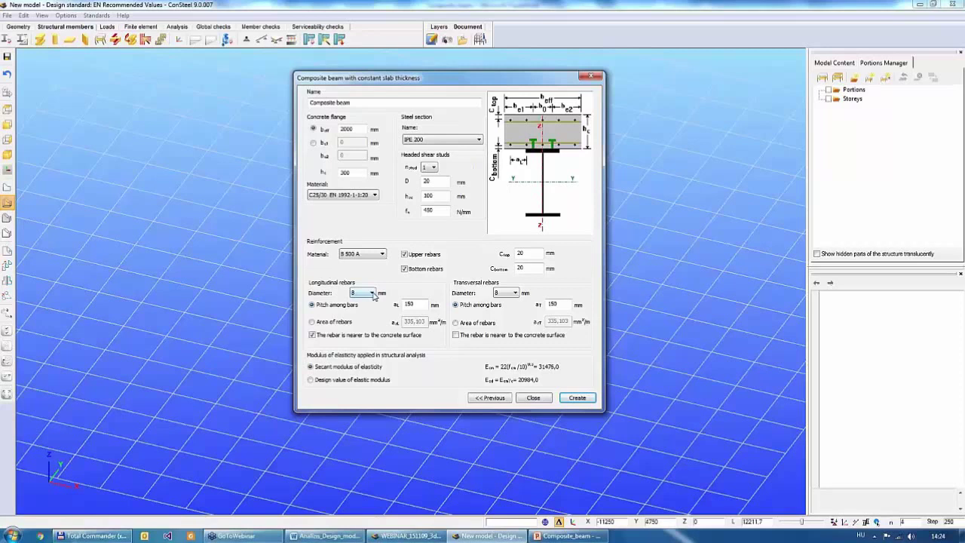
click(372, 294)
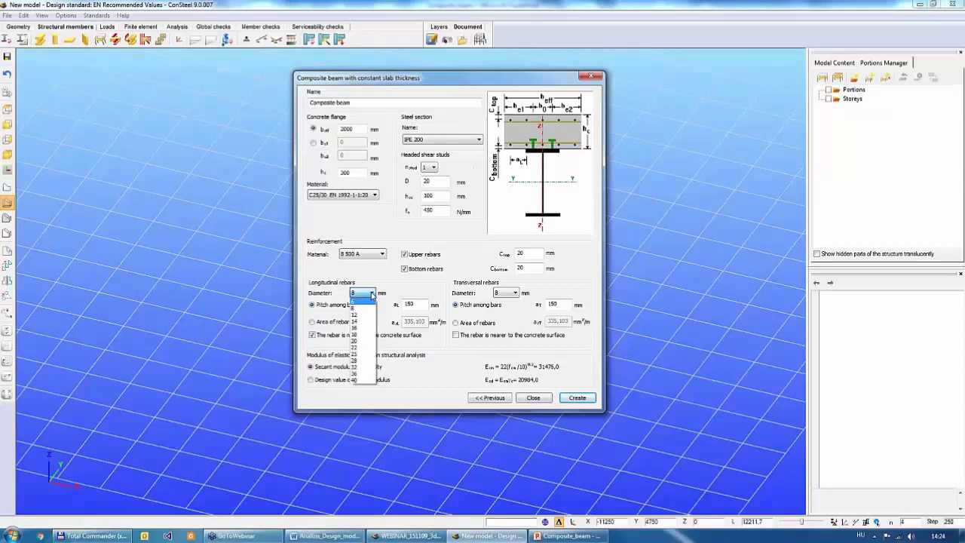
click(372, 294)
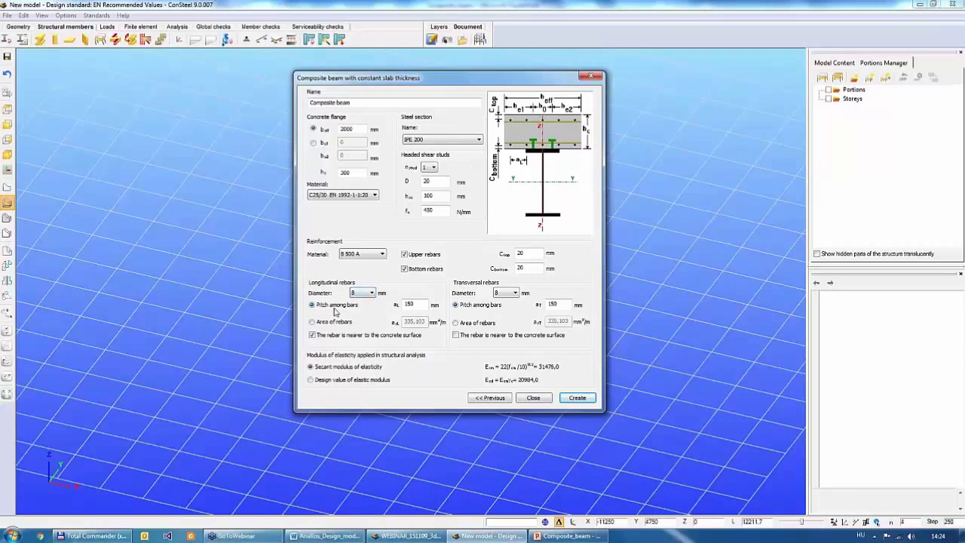
Step: Try defining the longitudinal rebars by a 200 mm pitch and by an area of 500 mm²/m
double_click(417, 304)
click(416, 305)
click(556, 304)
click(312, 322)
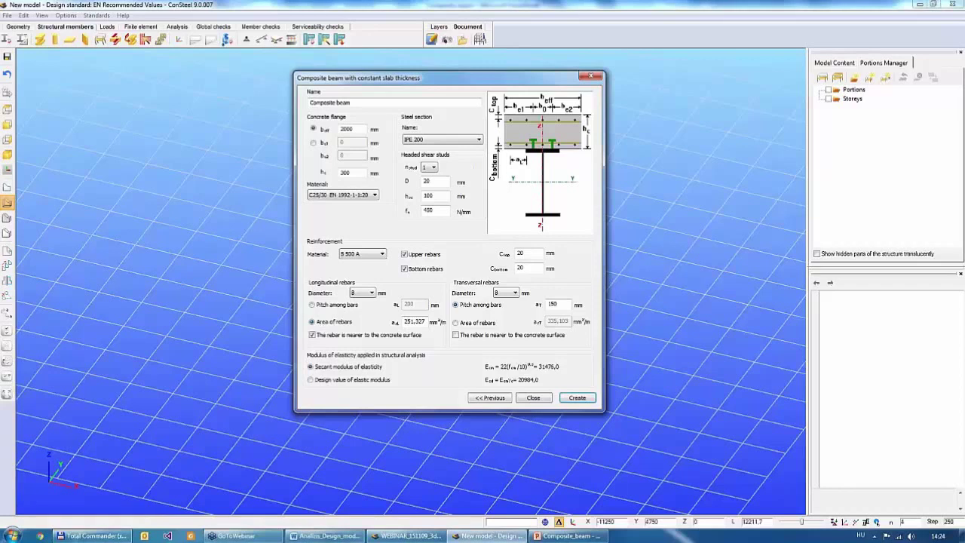
double_click(427, 322)
text(500)
click(559, 304)
click(324, 305)
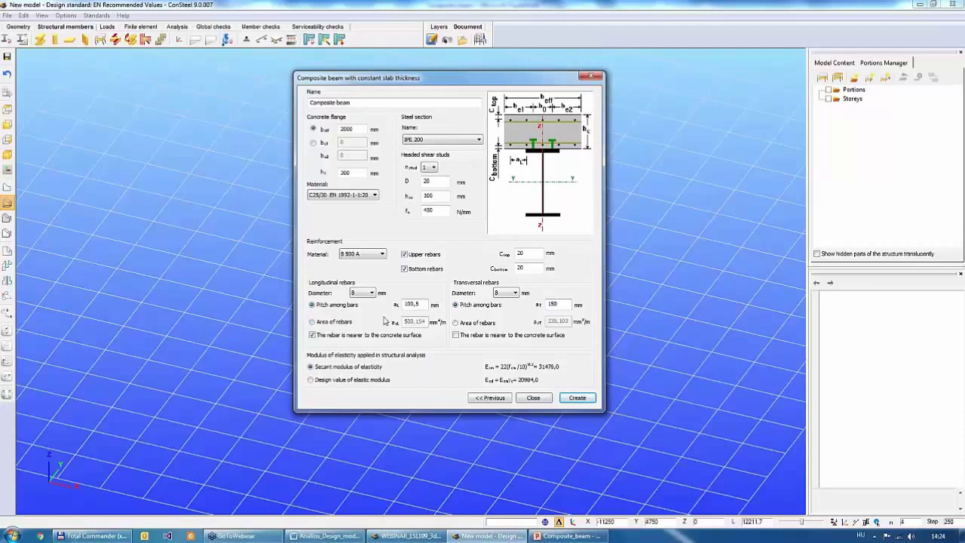
Step: Set the longitudinal rebar pitch to 150 mm and create the composite beam section
double_click(421, 305)
text(150)
click(456, 335)
click(583, 402)
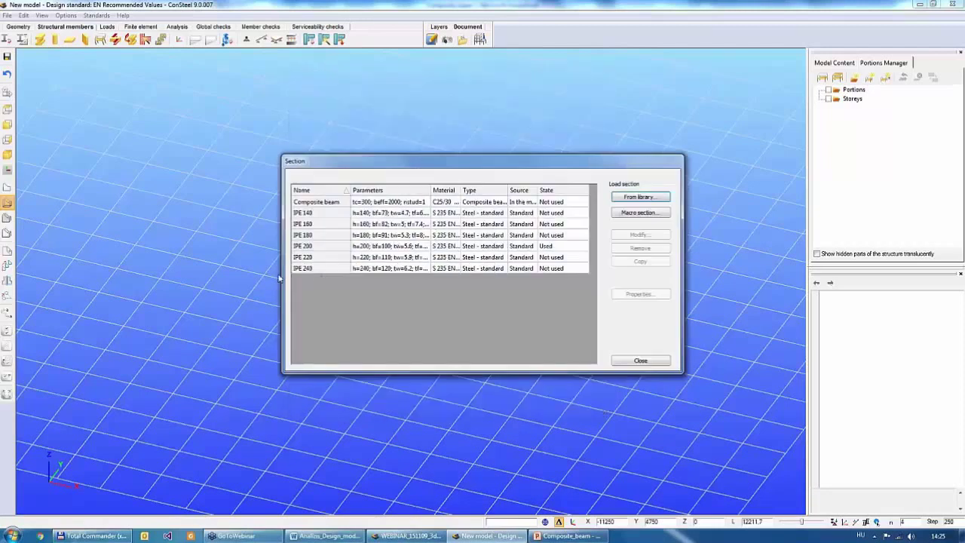
Step: Review the IPE 200 section's parameters and properties without changing them
click(320, 246)
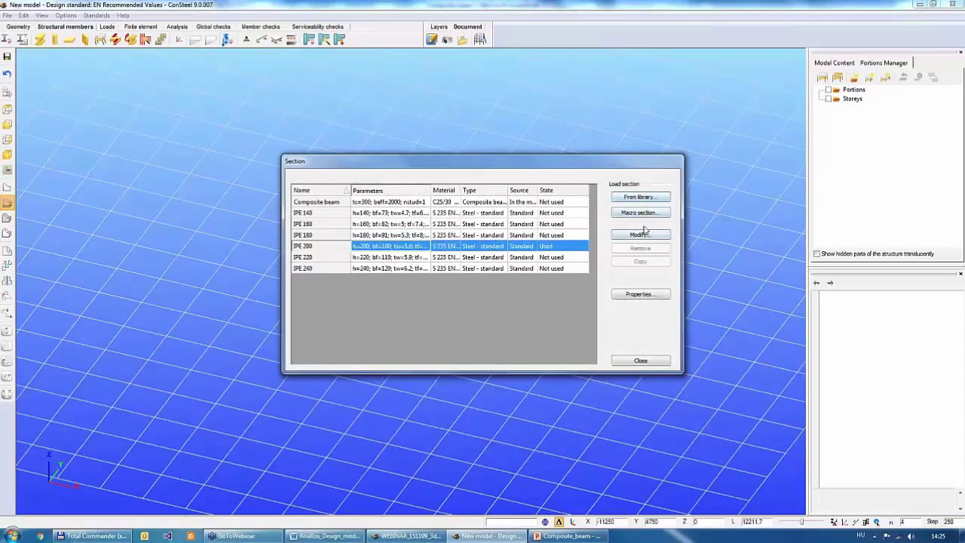
click(638, 235)
click(434, 346)
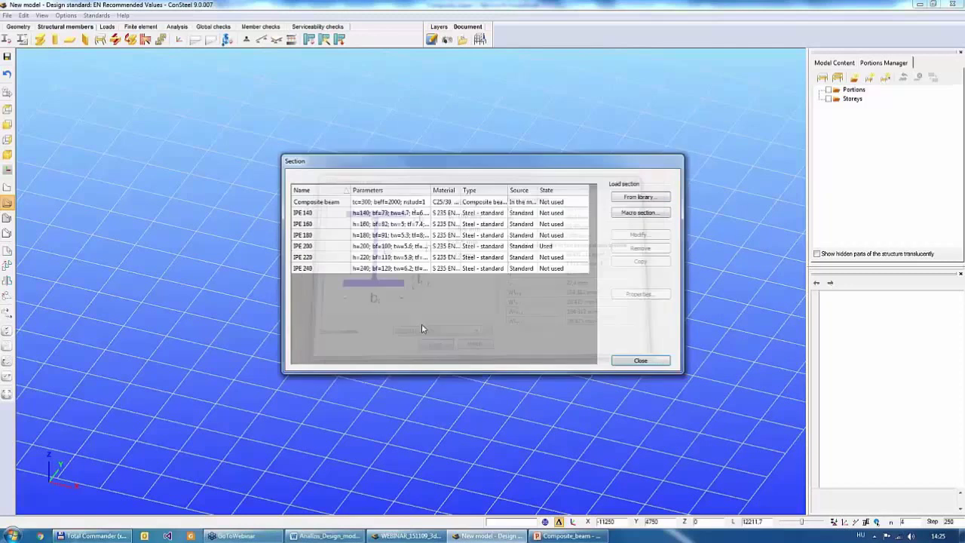
Step: Modify the composite beam section's slab thickness to 200 mm and finish managing the sections
click(310, 205)
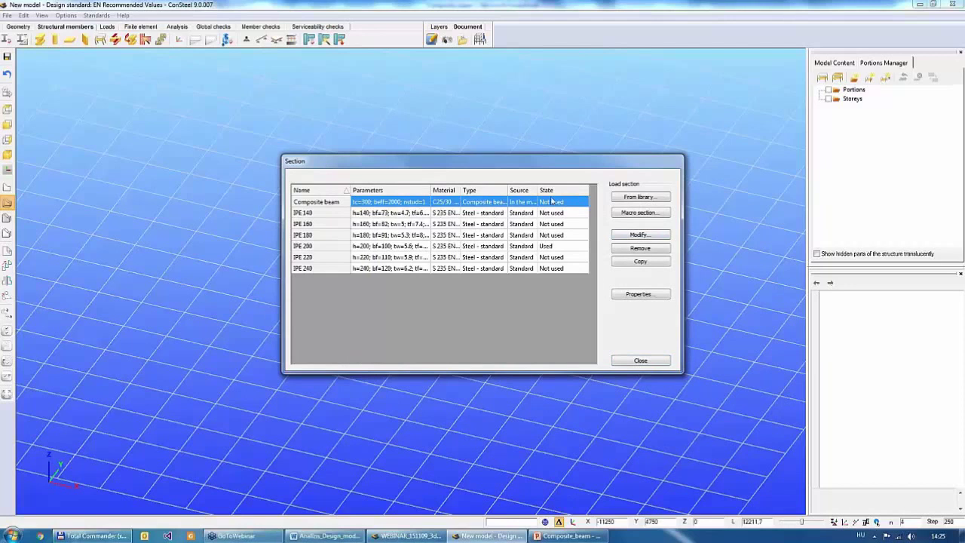
click(637, 236)
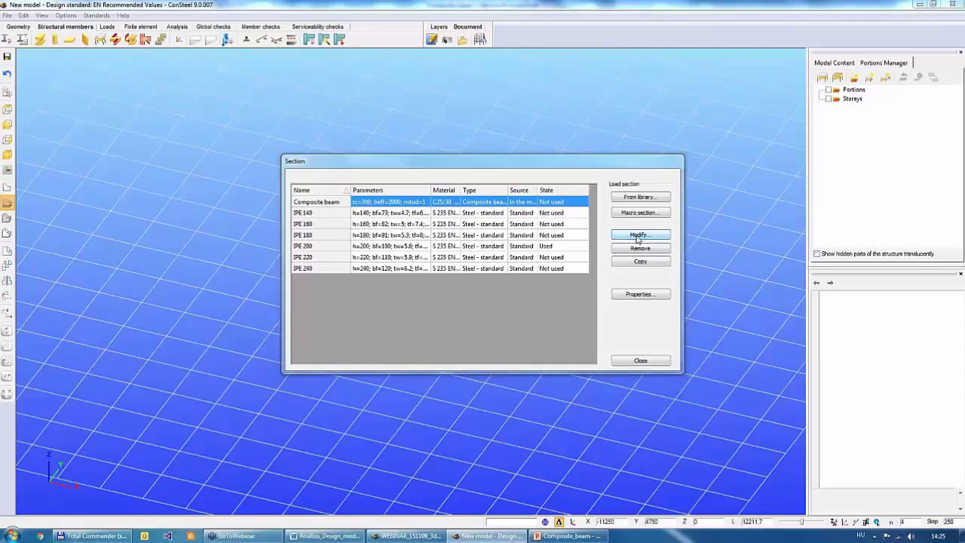
double_click(302, 194)
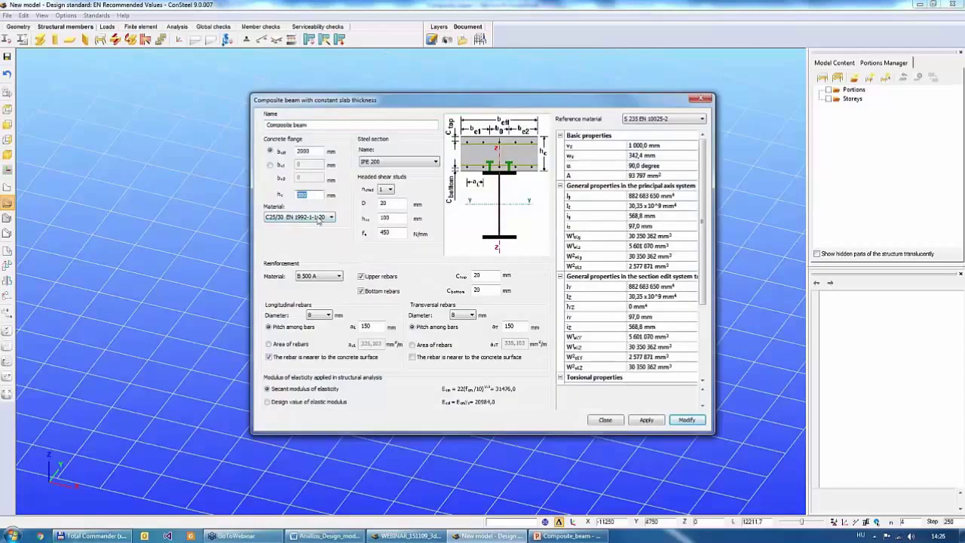
text(200)
click(686, 420)
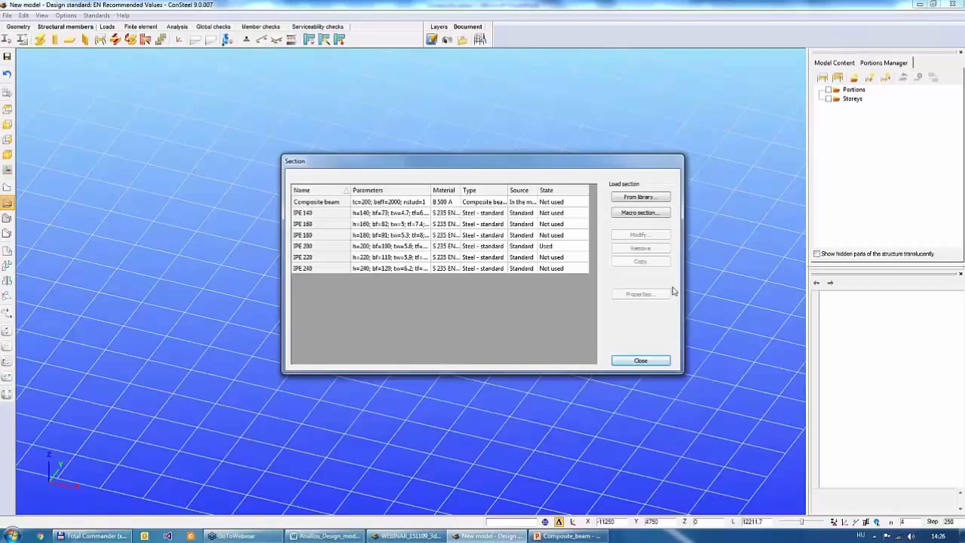
click(647, 362)
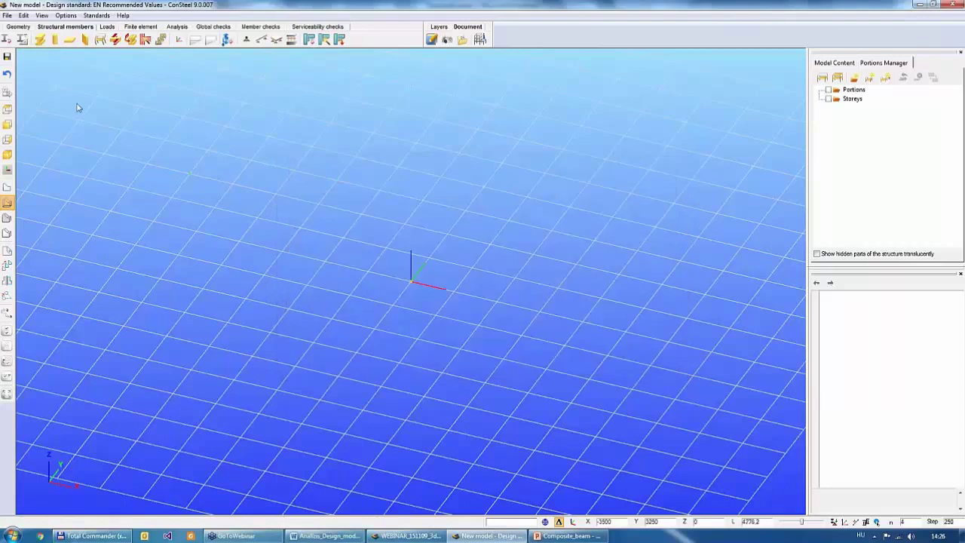
Step: Draw a beam with the Composite beam section from the origin along the X axis and display it as a solid body
click(41, 41)
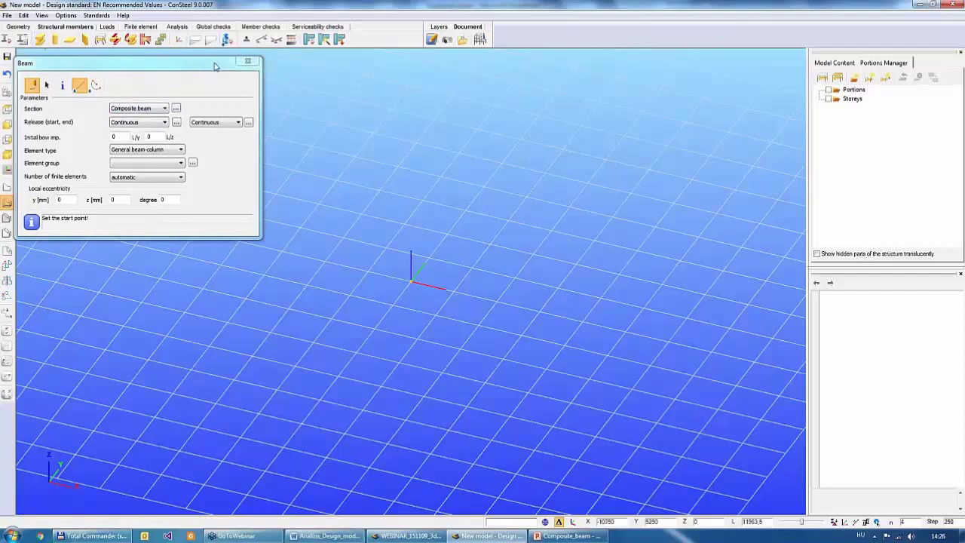
drag(214, 66, 220, 65)
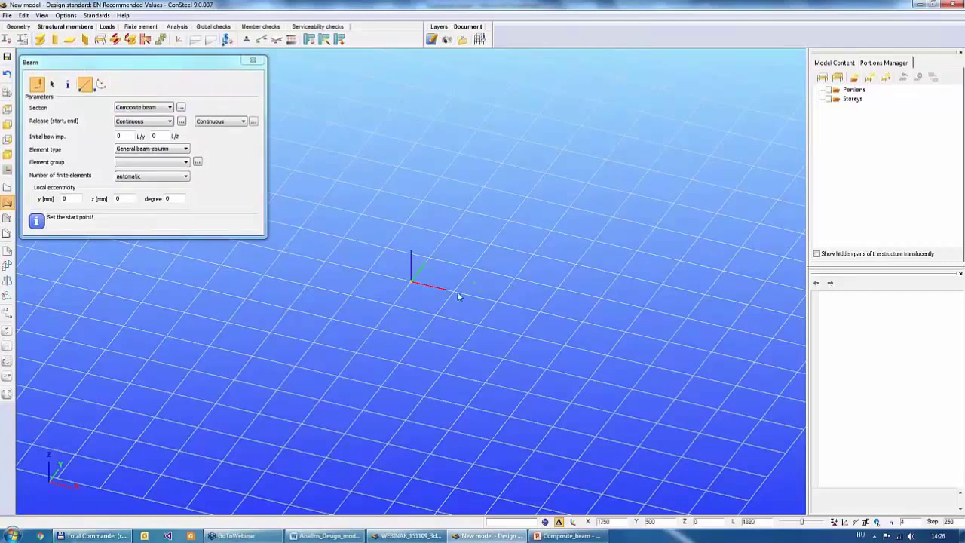
click(412, 285)
click(666, 346)
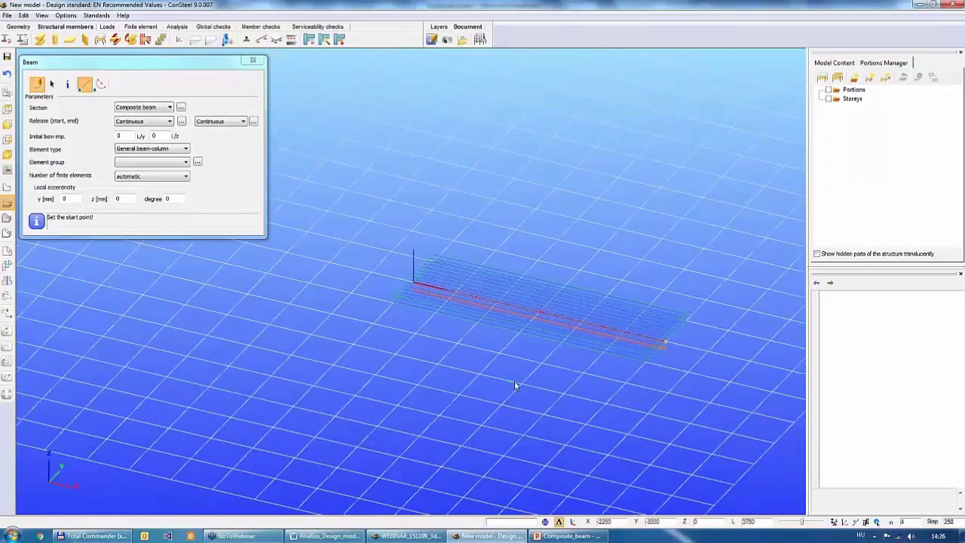
click(252, 59)
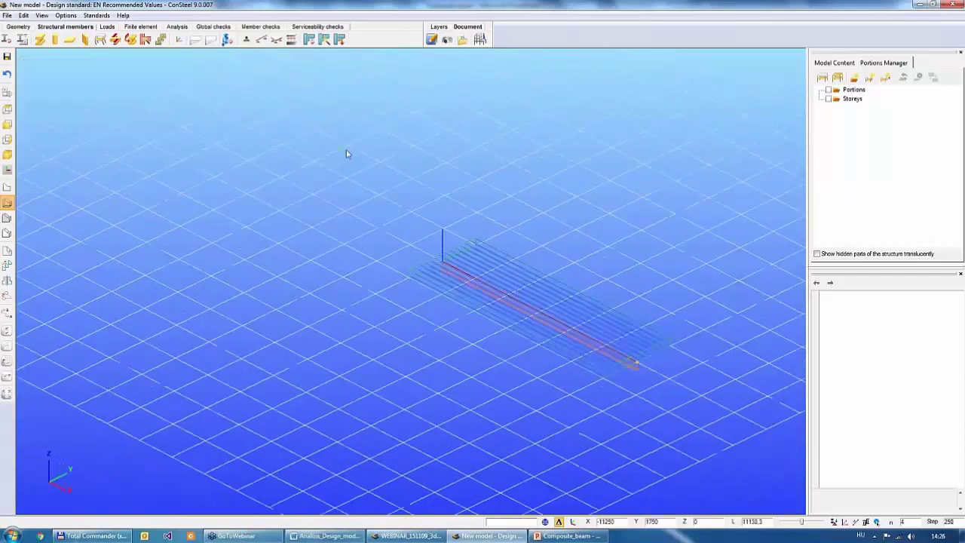
click(6, 217)
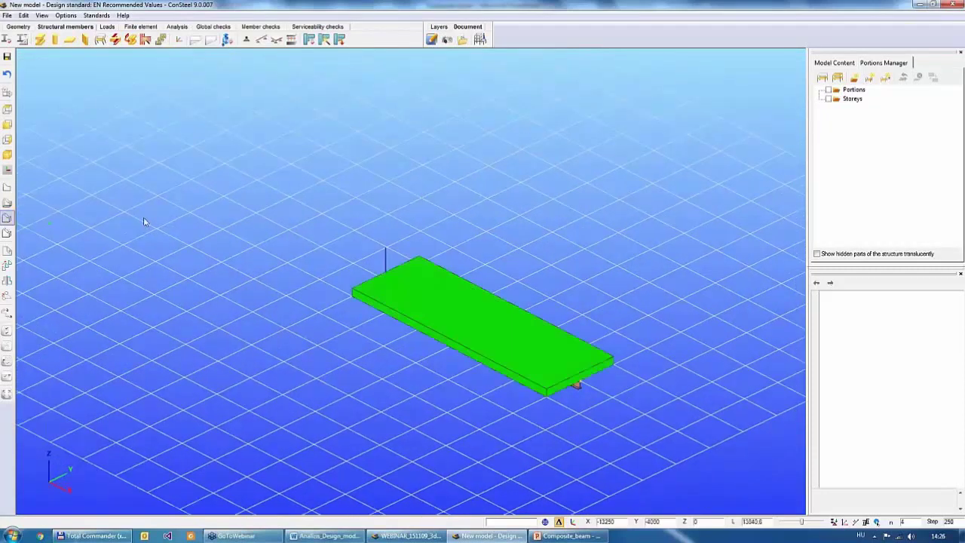
click(7, 232)
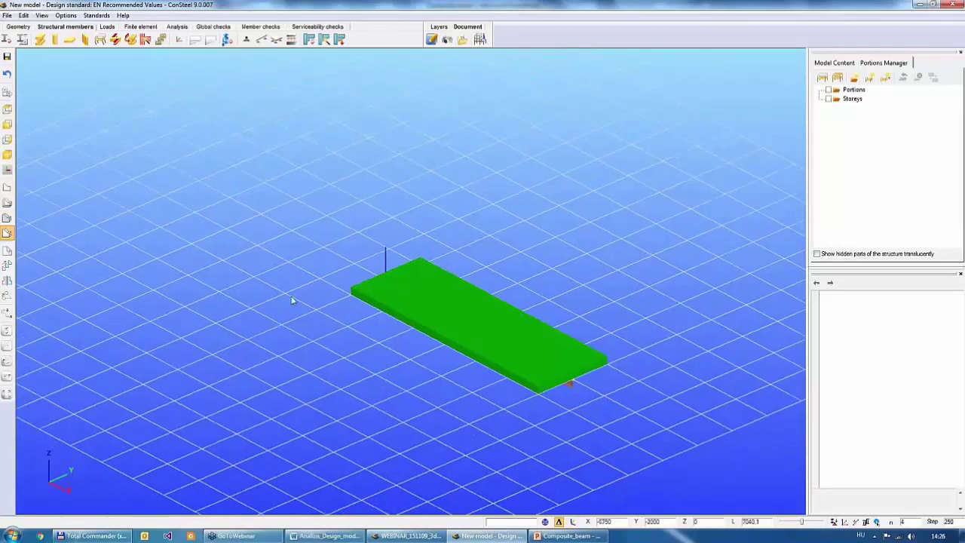
Step: Place an x,y,z,xx point support at the beam end away from the origin
click(246, 41)
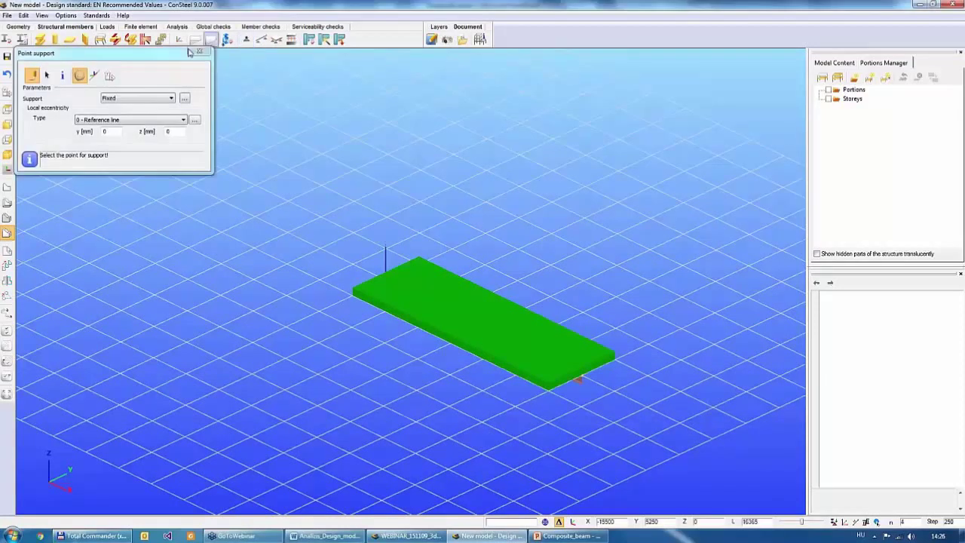
drag(163, 55, 170, 63)
click(176, 106)
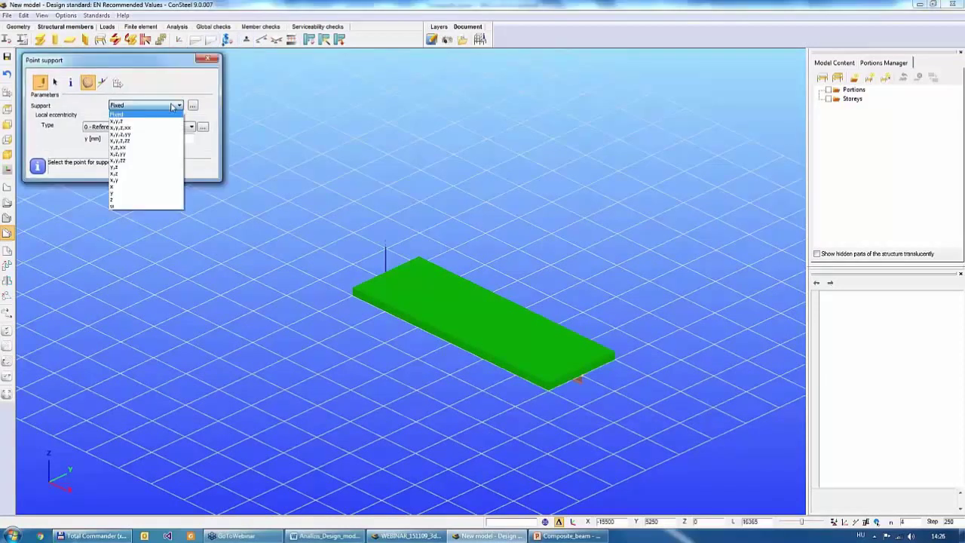
click(138, 130)
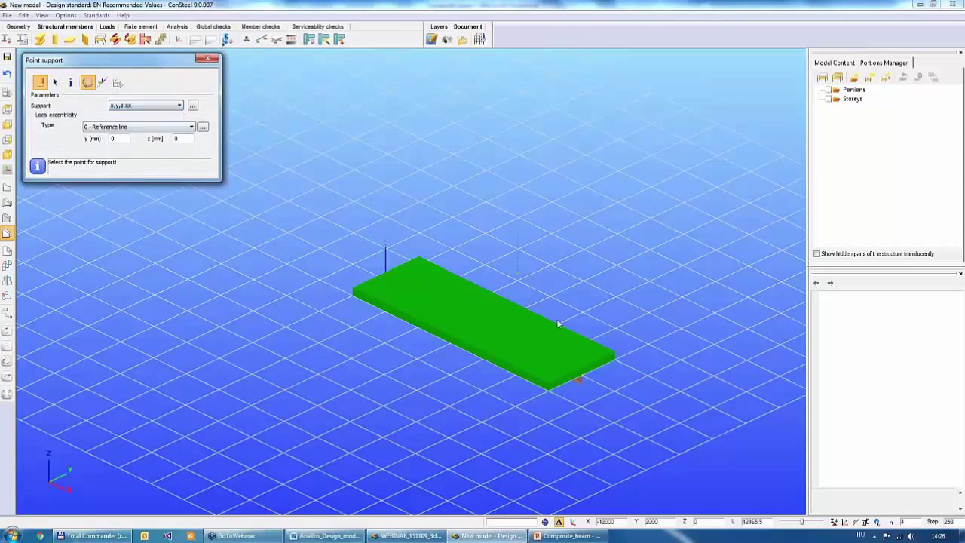
click(581, 379)
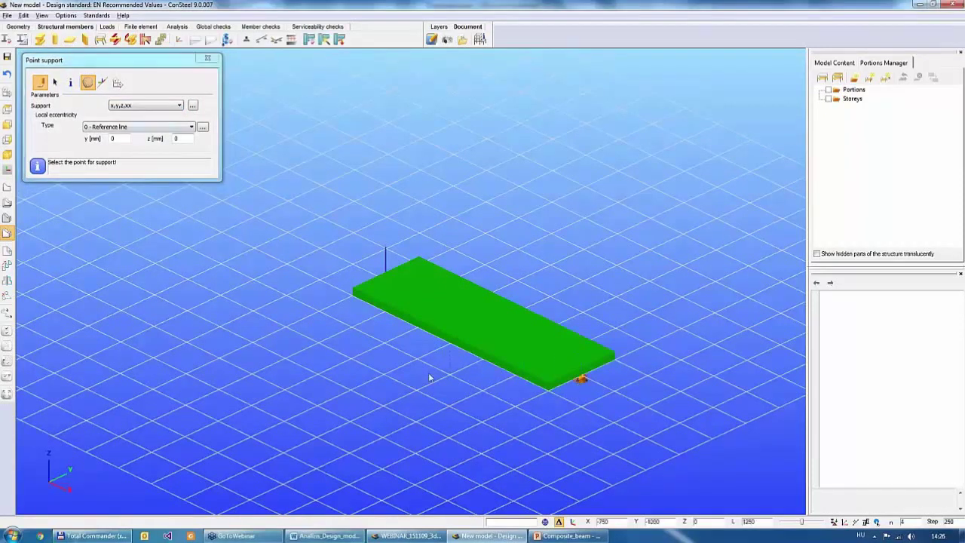
Step: Place a y,z,xx point support at the beam end on the origin
middle_drag(428, 373, 482, 362)
click(147, 107)
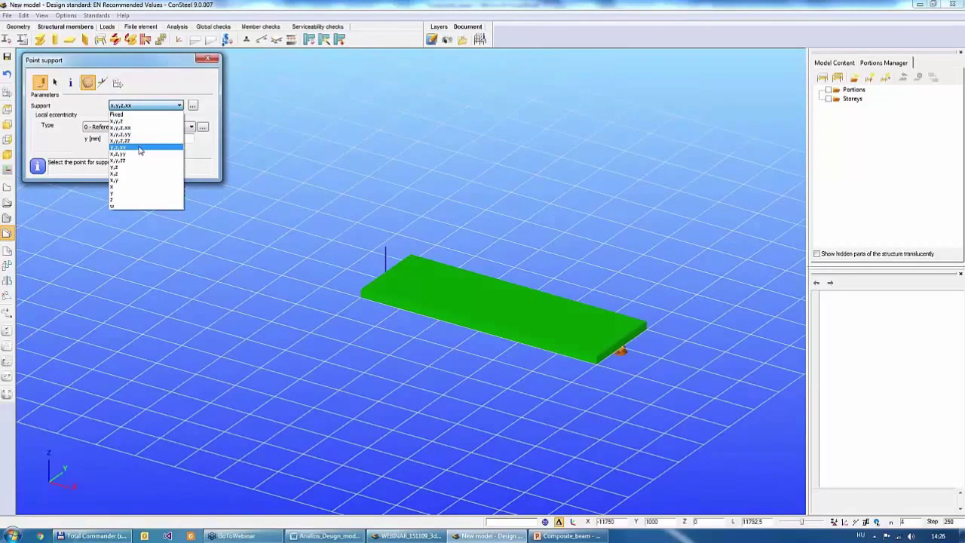
click(143, 147)
middle_drag(336, 283, 274, 217)
click(208, 58)
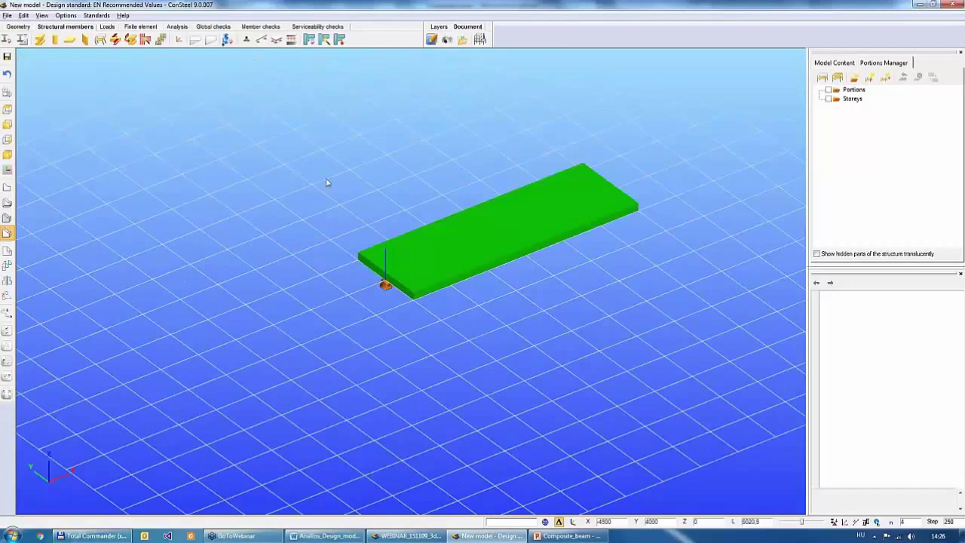
Step: Examine the supported beam in wireframe and in solid display with edges
middle_drag(327, 181, 572, 306)
scroll(624, 295, up, 3)
click(7, 202)
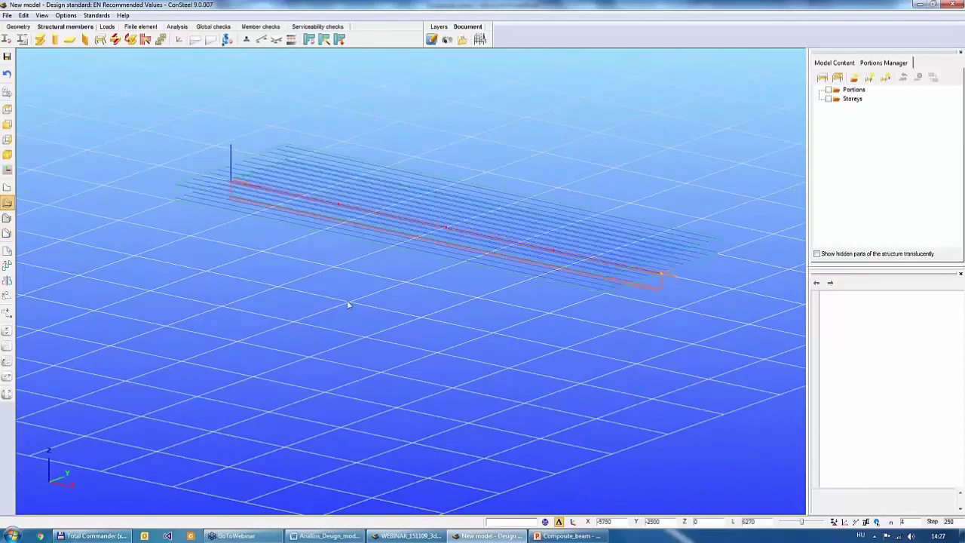
click(7, 217)
middle_drag(281, 237, 324, 220)
middle_drag(337, 276, 354, 333)
scroll(355, 334, down, 3)
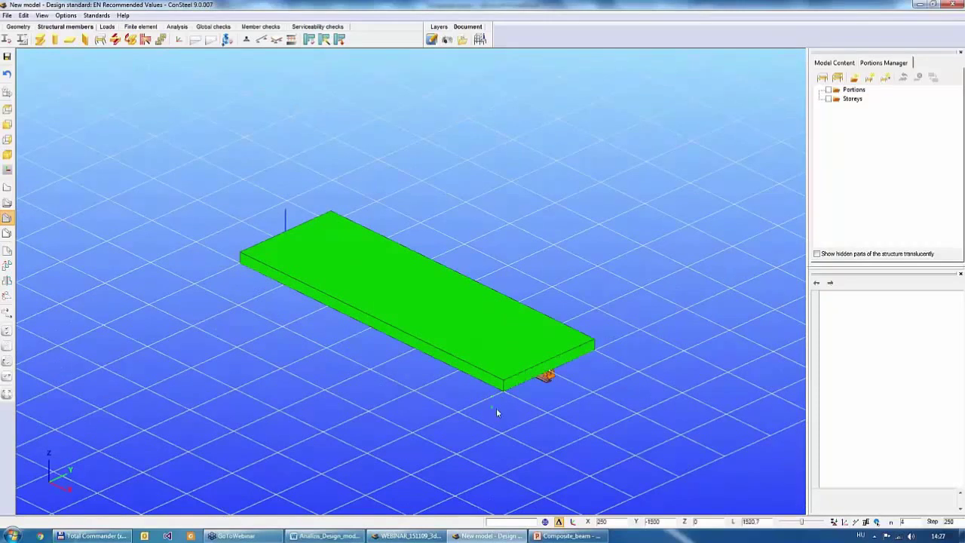
Step: Select the composite beam member and switch to Word to view the diagram of the analysis and design models
click(569, 347)
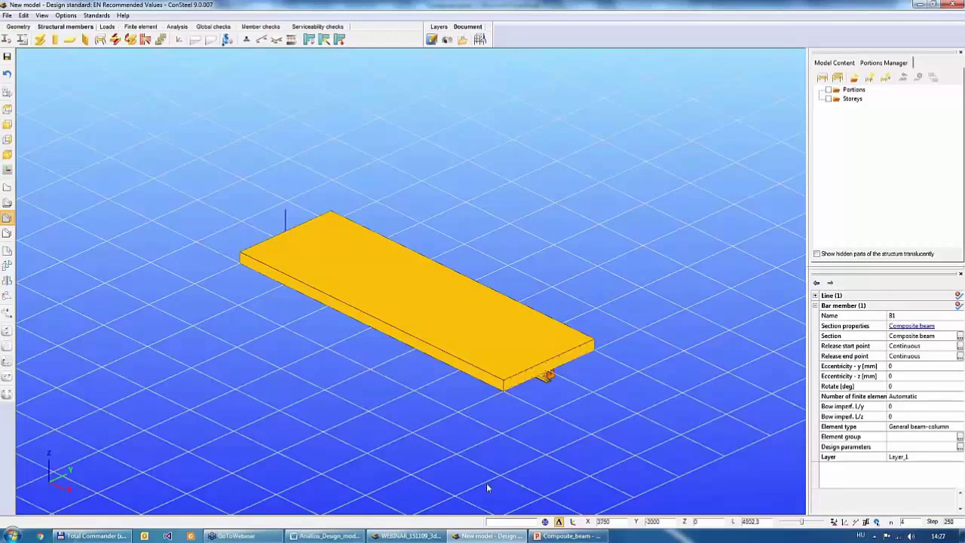
mouse_move(330, 537)
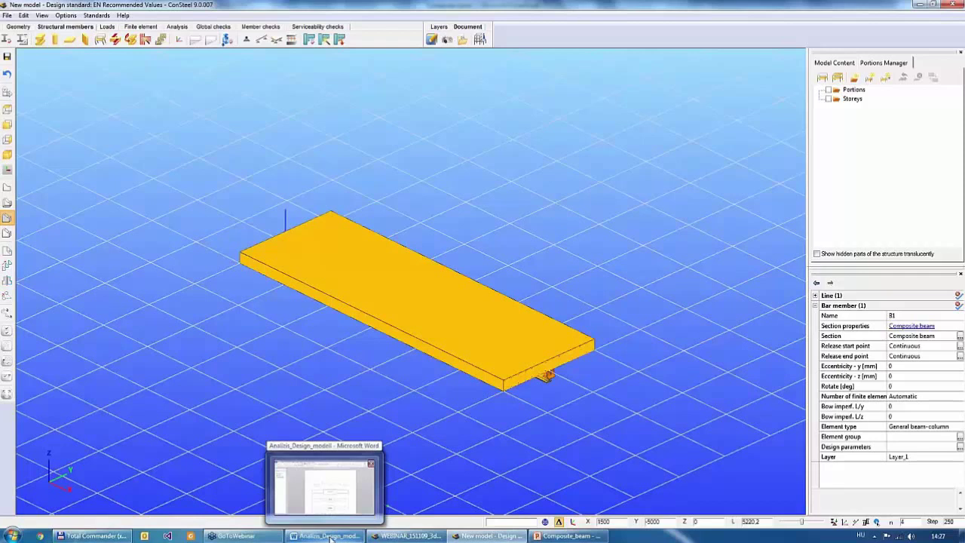
click(330, 537)
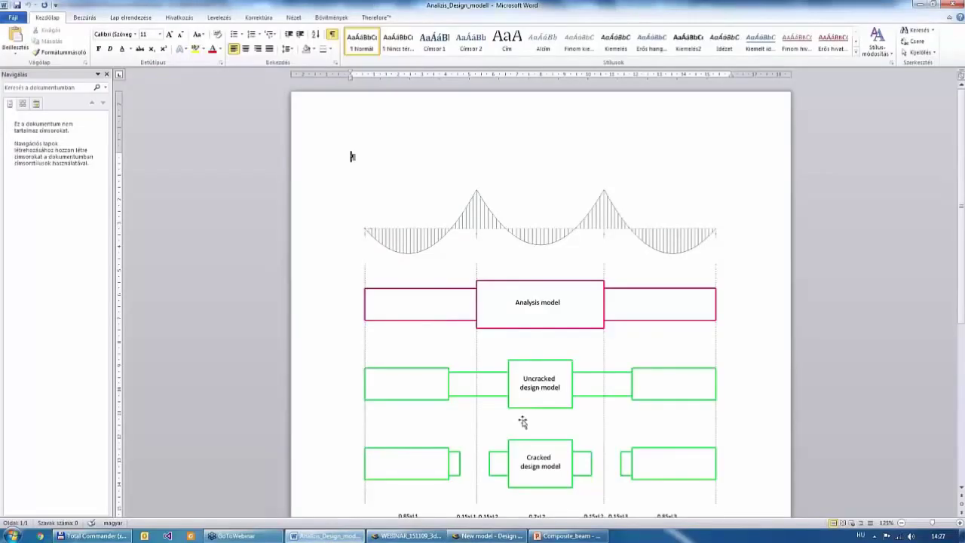
scroll(523, 420, down, 1)
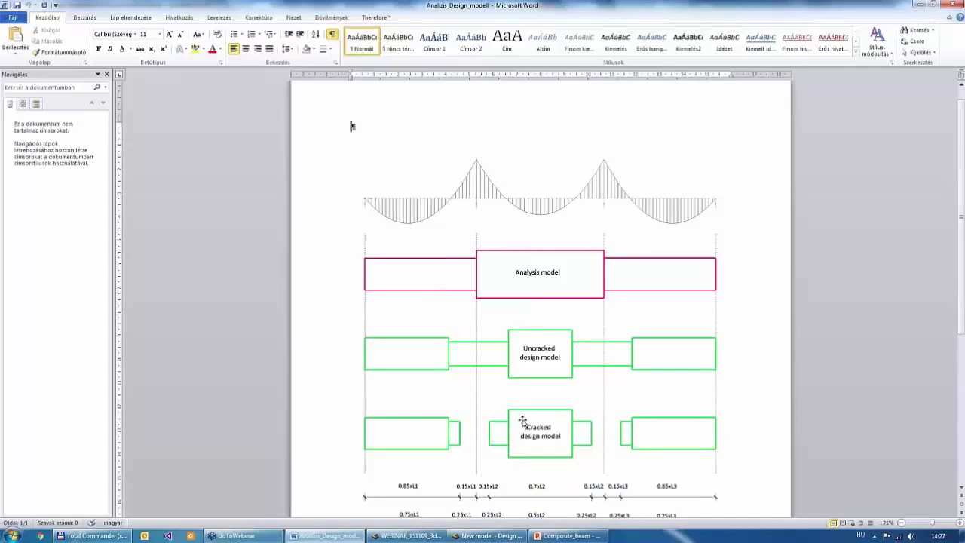
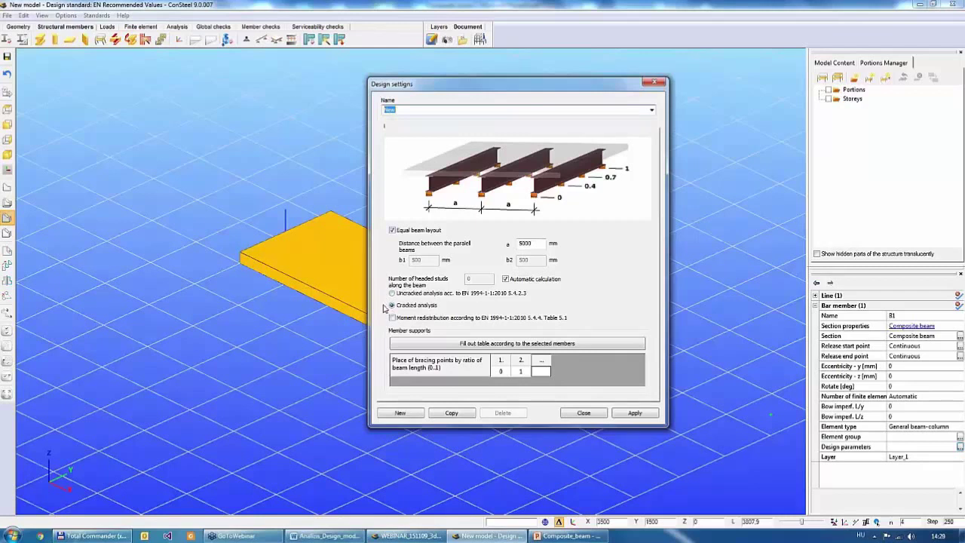
Step: Try the uncracked analysis option and the unequal beam layout in the beam's design settings
click(392, 293)
click(392, 305)
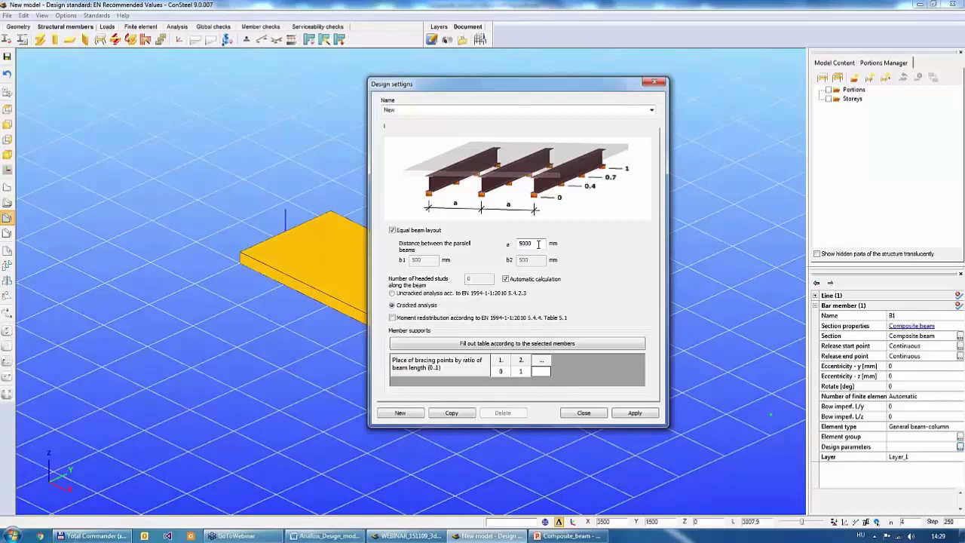
click(392, 230)
double_click(425, 262)
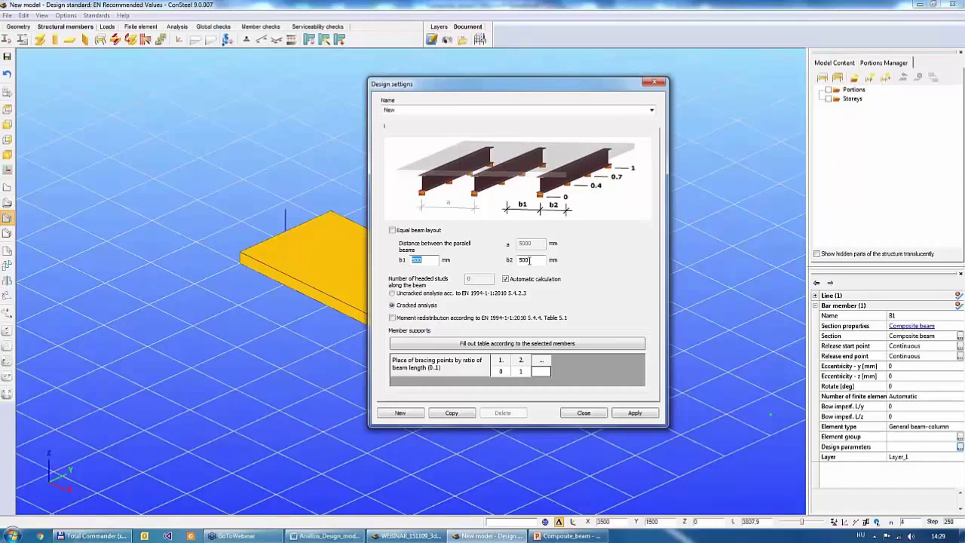
click(393, 230)
Step: Set the distance between parallel beams to 2000 mm and the headed studs to 30 without automatic calculation, and apply the design settings to the beam
double_click(526, 242)
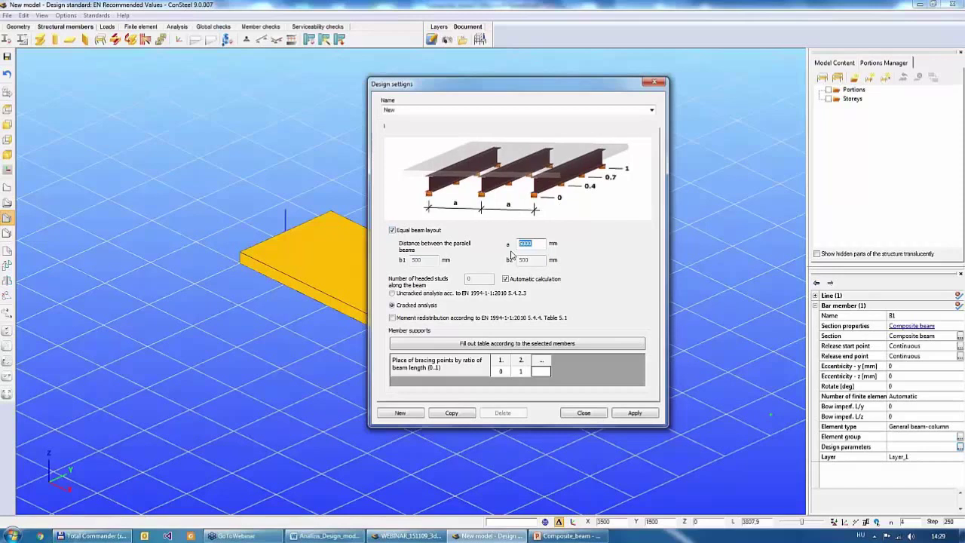
text(2)
click(505, 279)
double_click(482, 279)
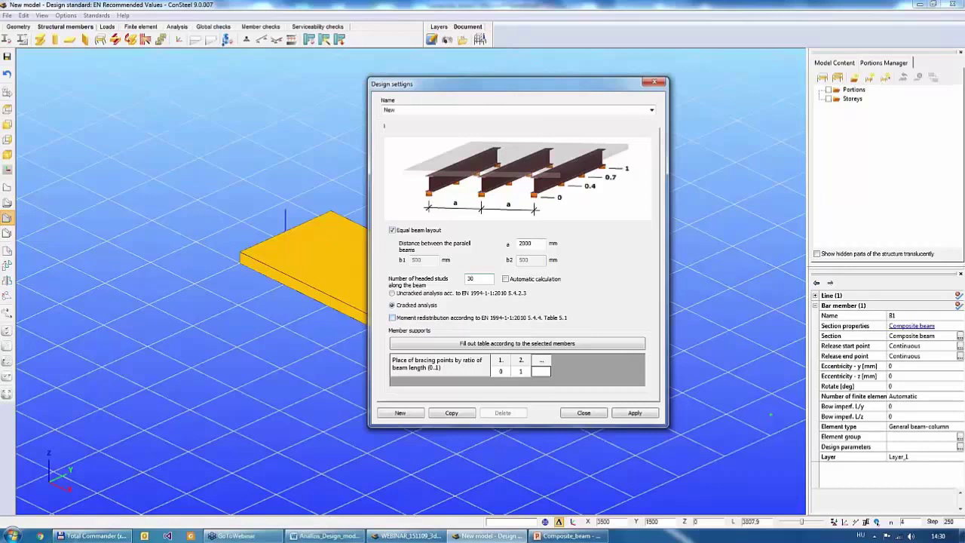
drag(512, 82, 595, 76)
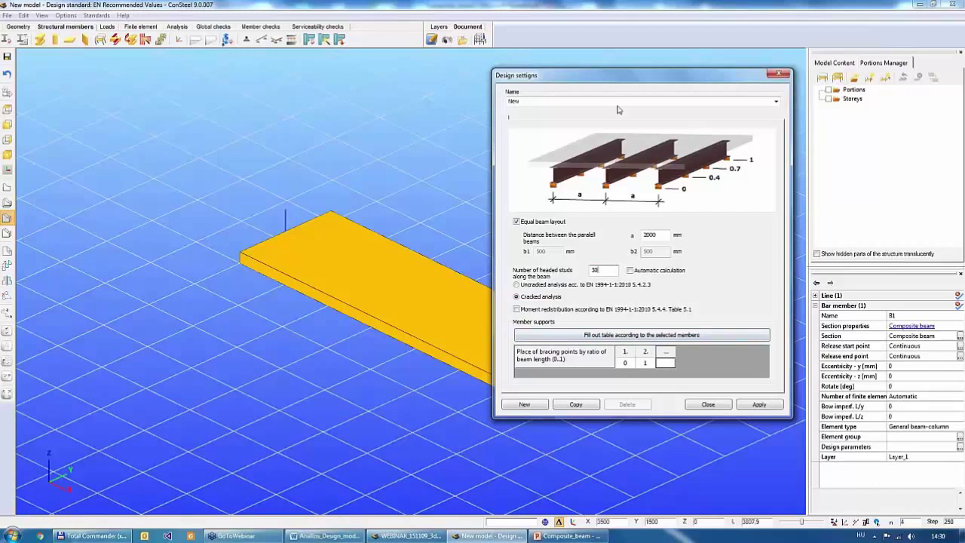
drag(651, 365, 751, 342)
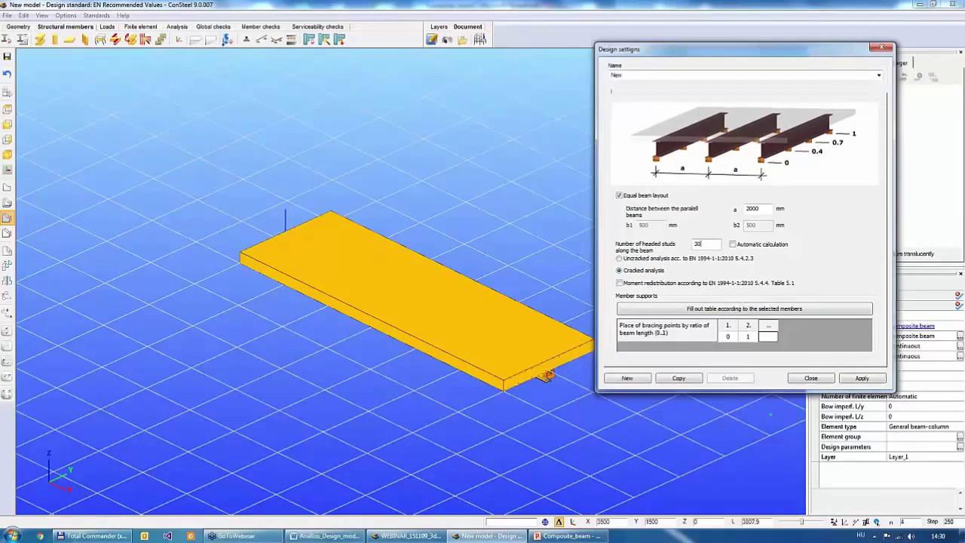
click(862, 379)
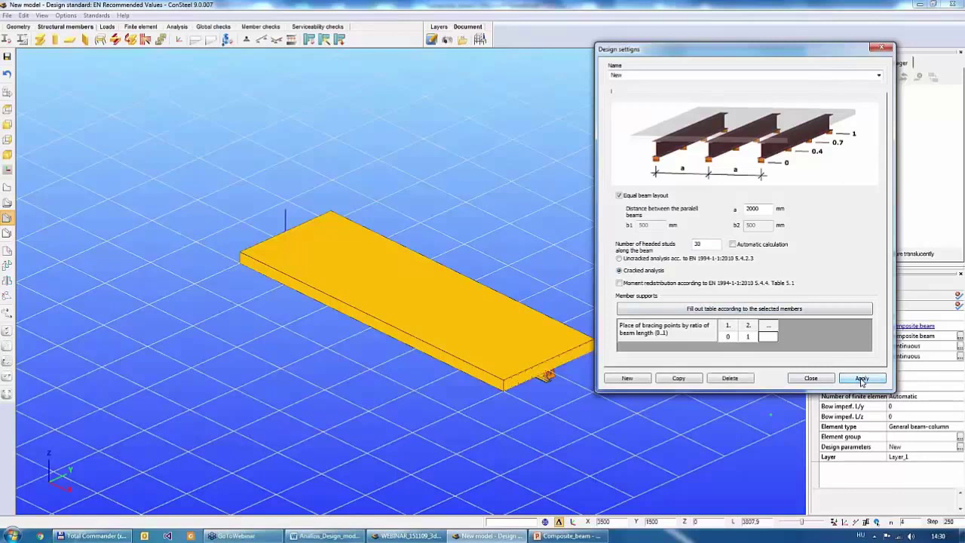
click(811, 379)
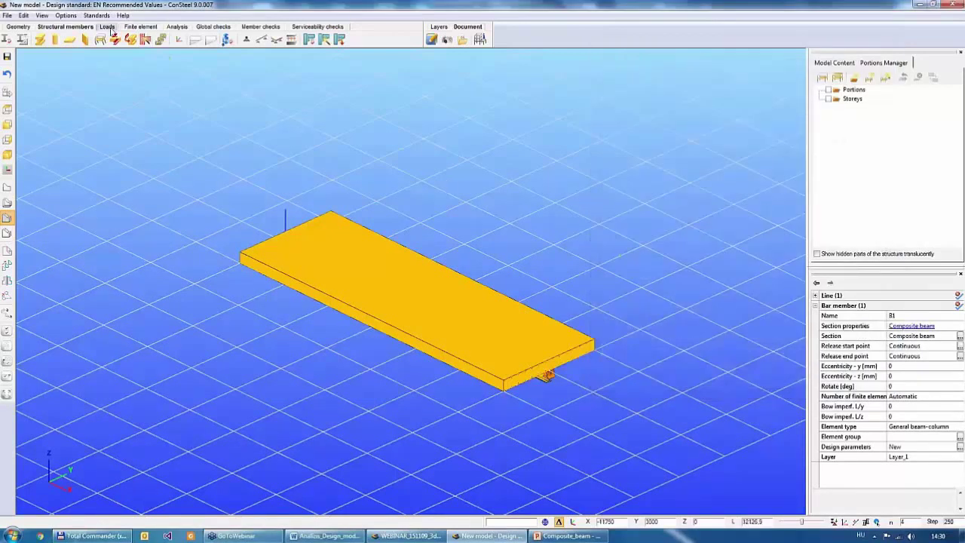
Step: Place a uniform line load of -25 kN/m in the Z direction along the whole selected composite beam and deselect the beam
click(107, 27)
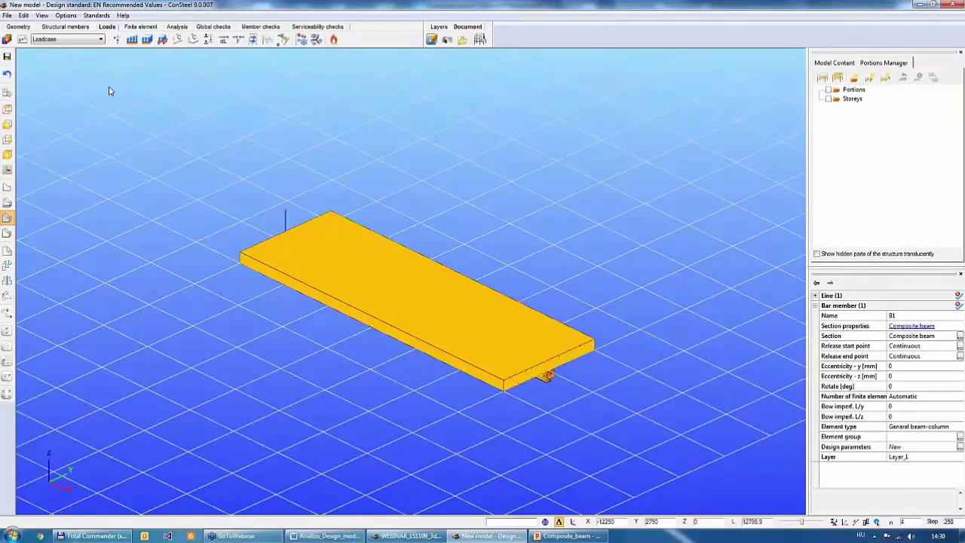
middle_drag(114, 126, 128, 125)
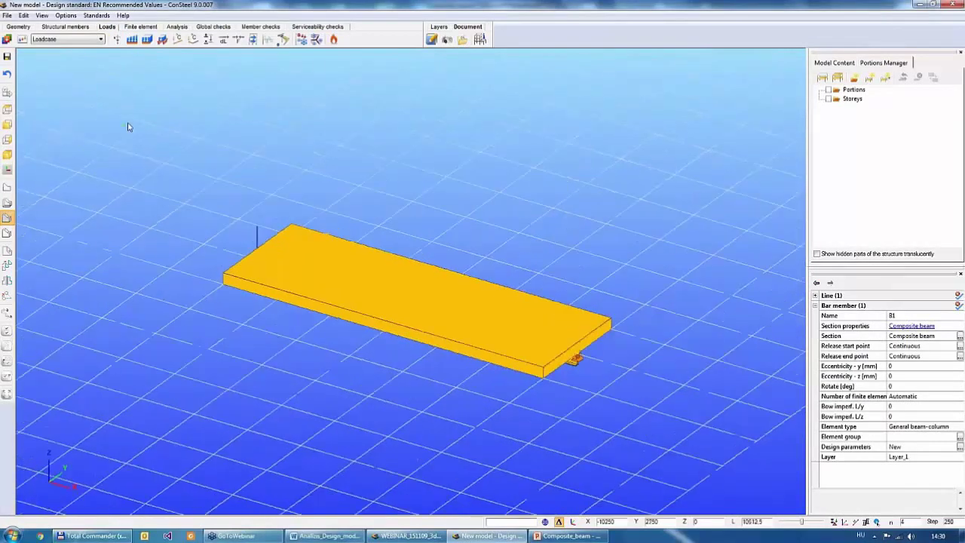
click(133, 40)
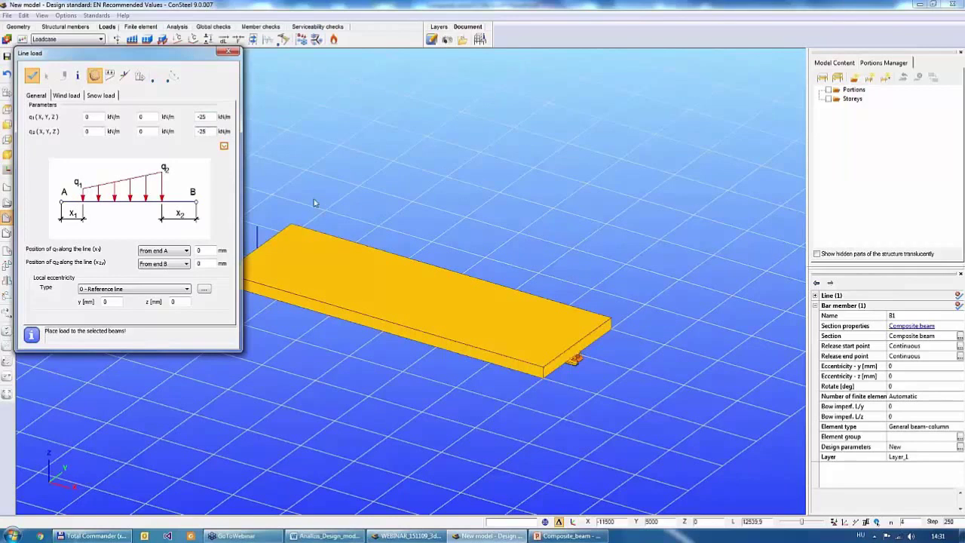
click(359, 294)
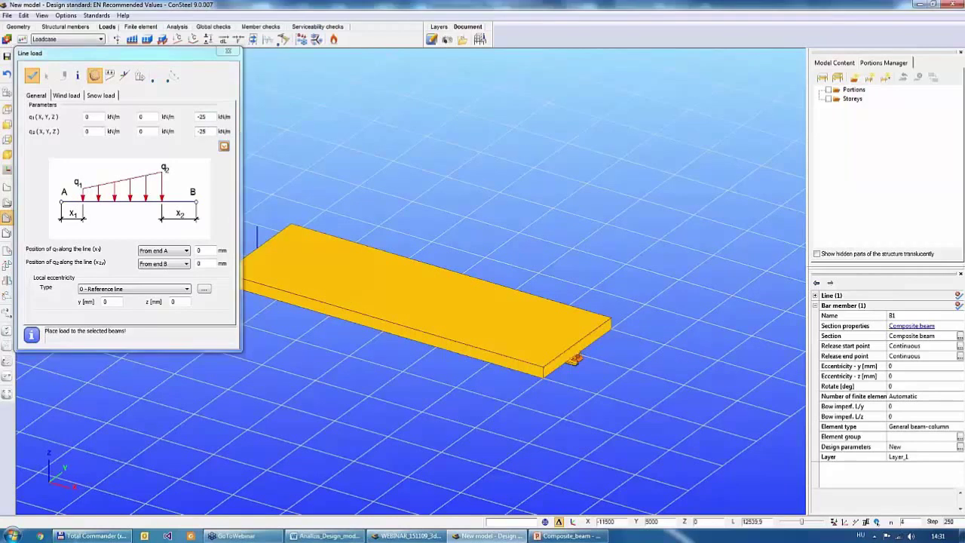
drag(172, 54, 193, 54)
click(8, 204)
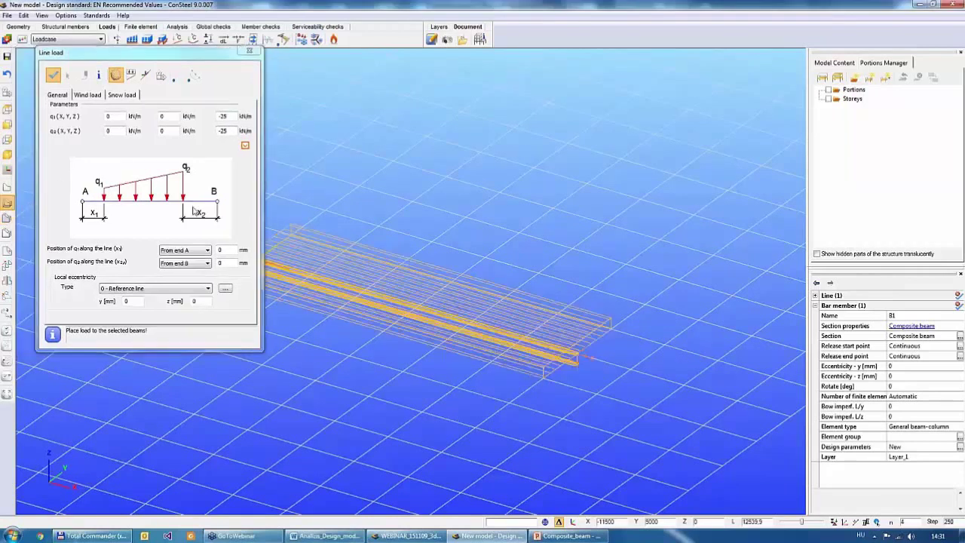
click(53, 75)
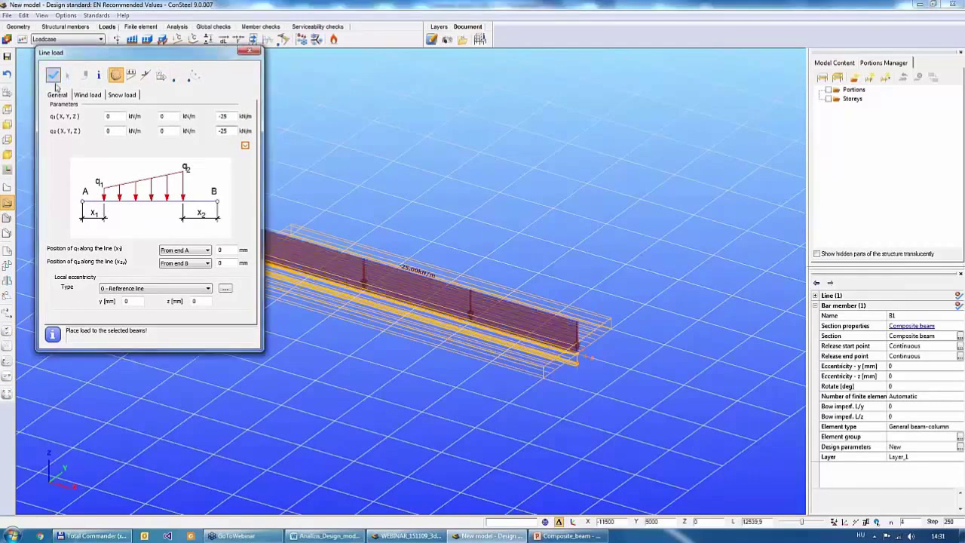
click(249, 52)
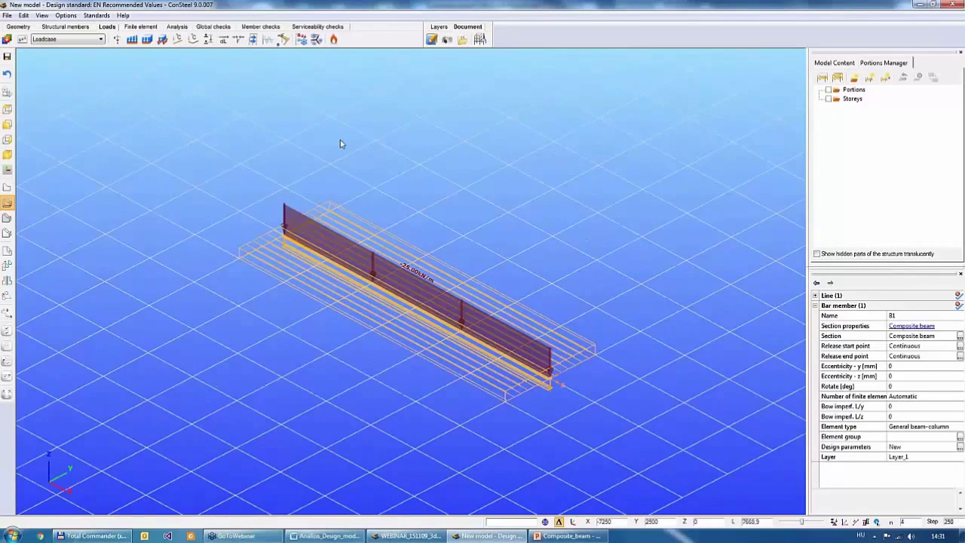
middle_drag(340, 143, 282, 146)
click(291, 186)
middle_drag(291, 186, 271, 224)
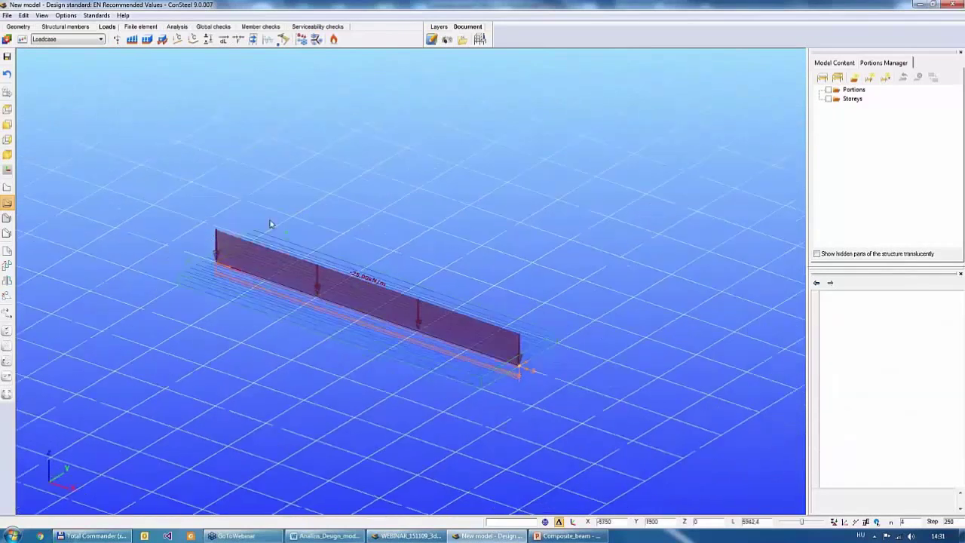
Step: Run the elastic first order analysis of the composite beam model and view its deformed shape
click(177, 26)
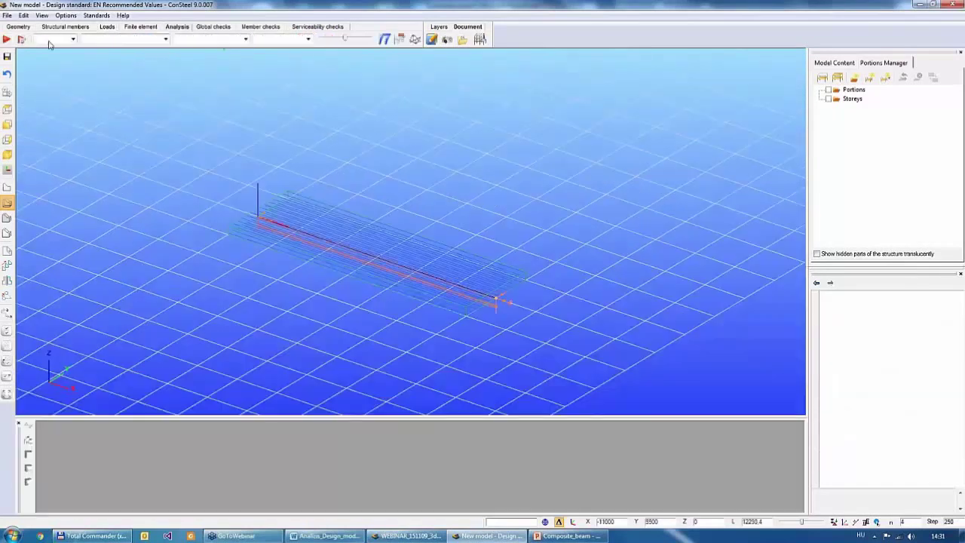
click(22, 39)
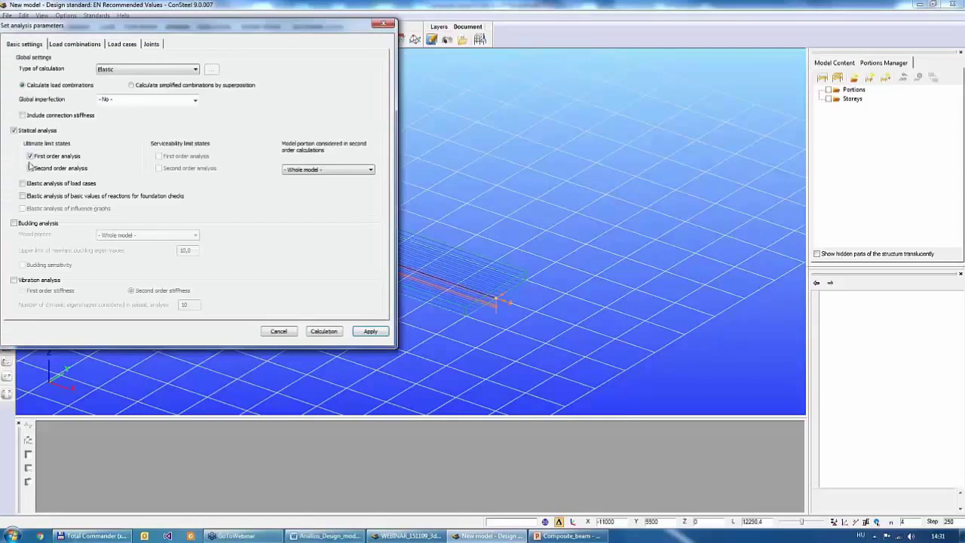
click(324, 331)
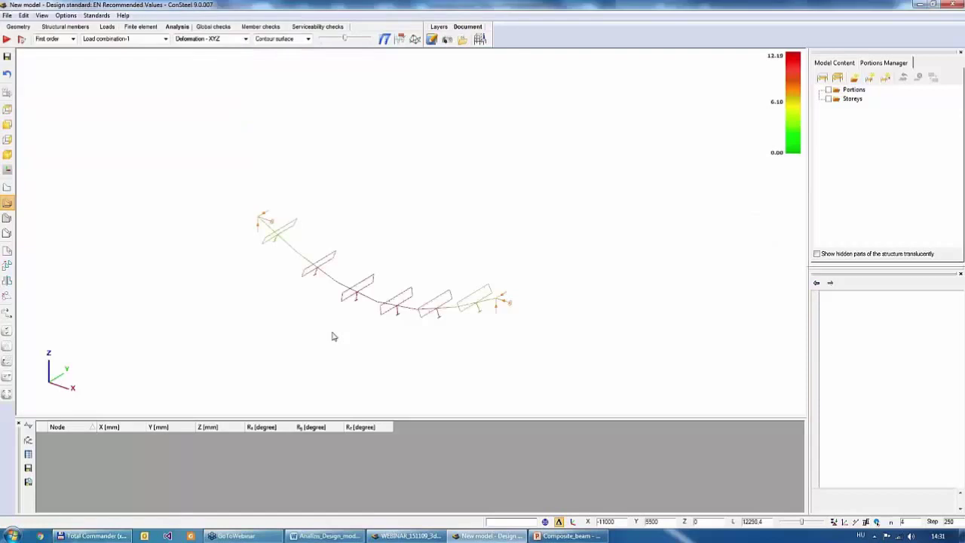
middle_drag(332, 337, 331, 317)
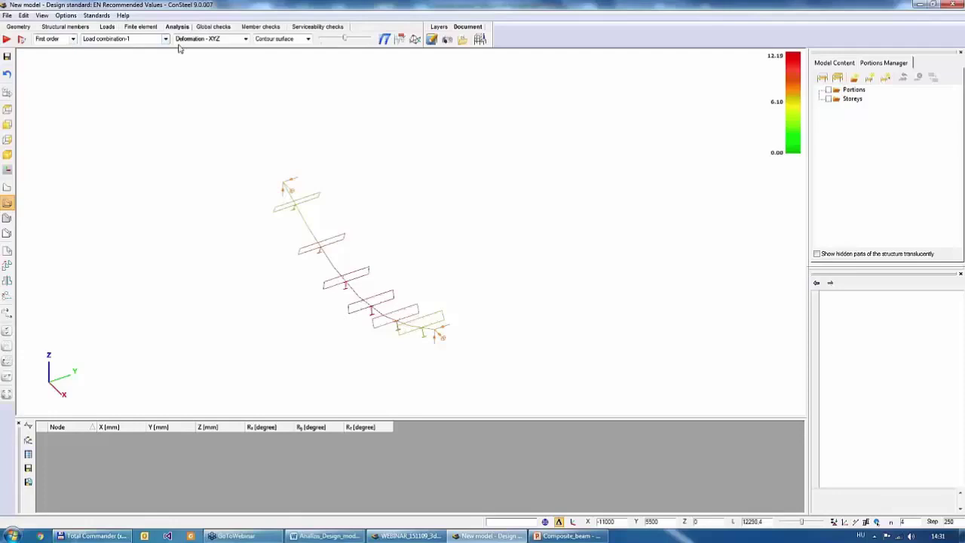
Step: Look through the available deformation, internal force and reaction result types without changing the displayed result
click(210, 39)
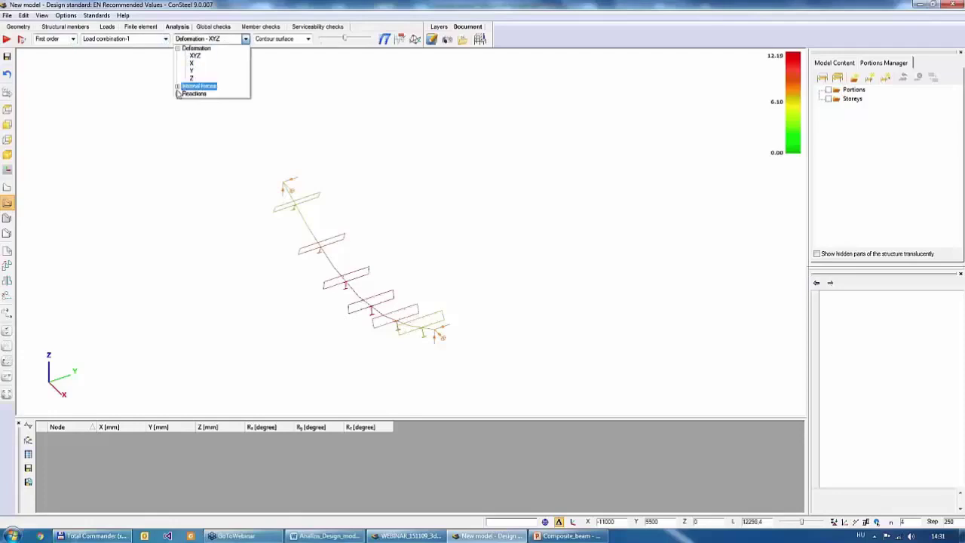
click(178, 87)
click(177, 148)
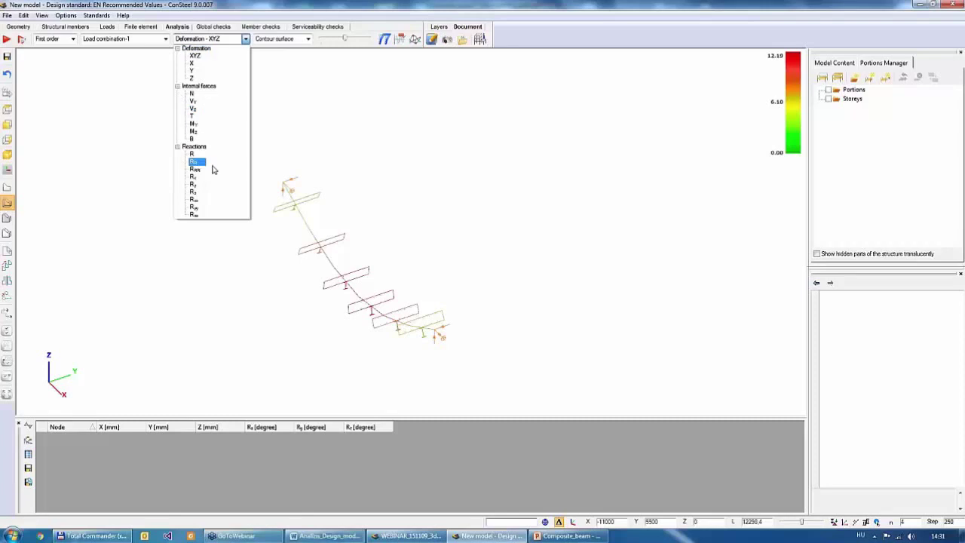
click(281, 118)
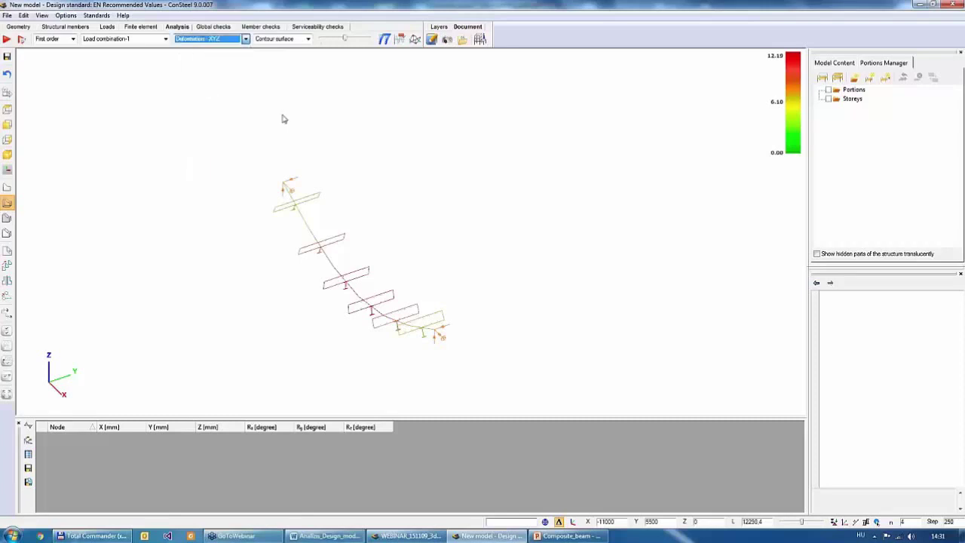
Step: Switch to Word to view the analysis and design model diagram, and return to ConSteel
scroll(367, 184, down, 4)
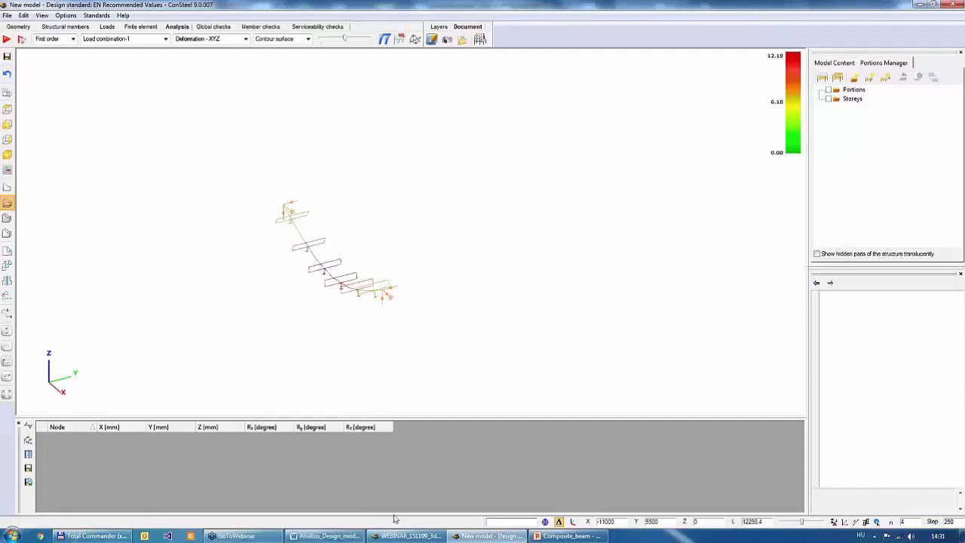
click(346, 537)
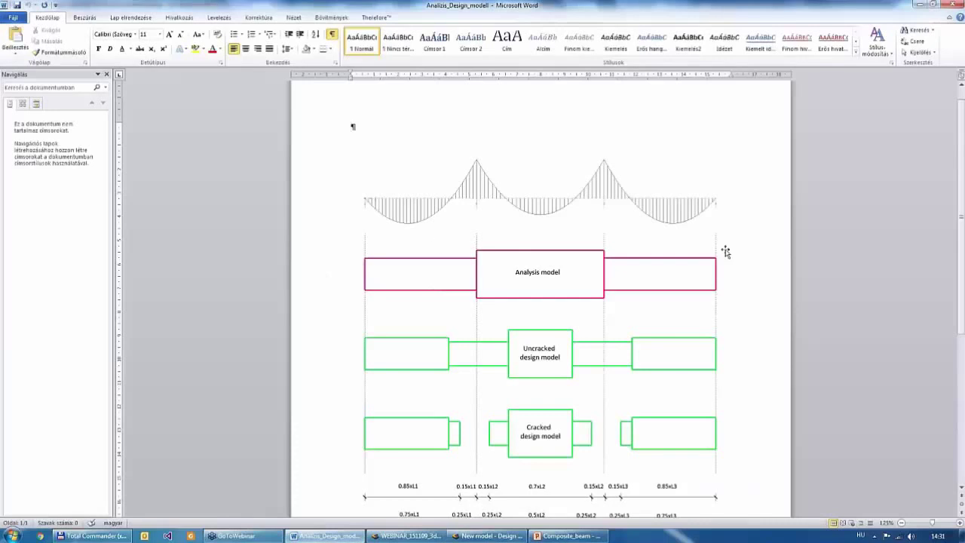
click(917, 5)
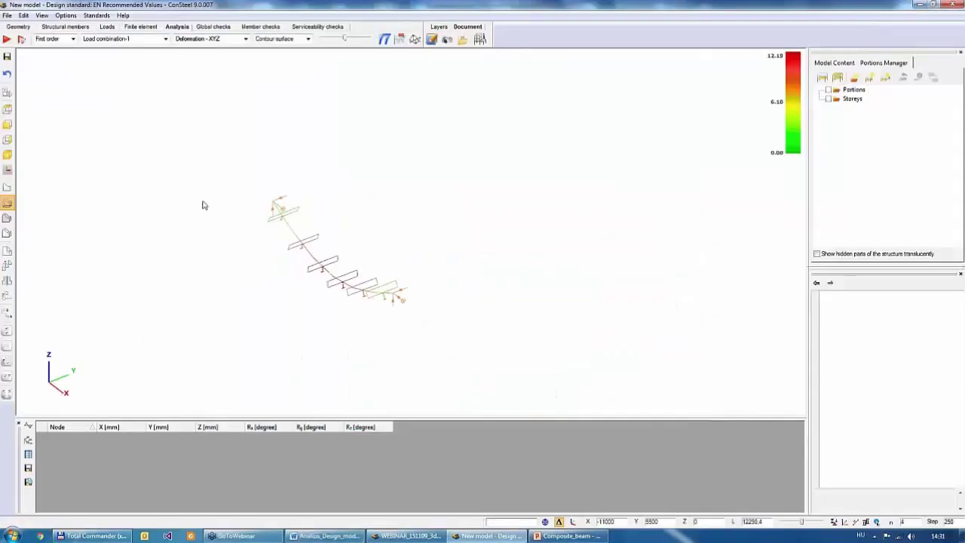
Step: Copy the whole beam once with its loads and supports, 2000 mm away in the Y direction
click(68, 27)
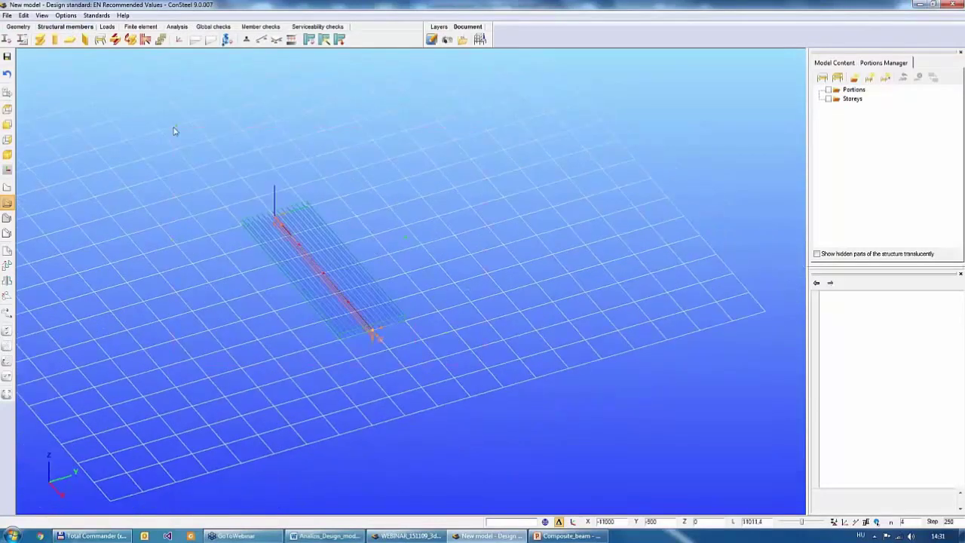
key(ctrl+a)
click(6, 265)
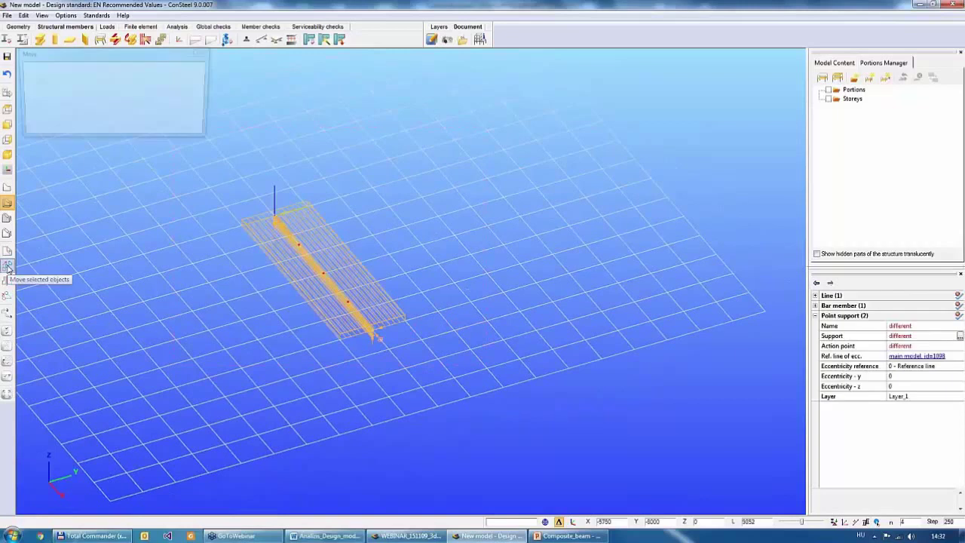
scroll(381, 379, up, 3)
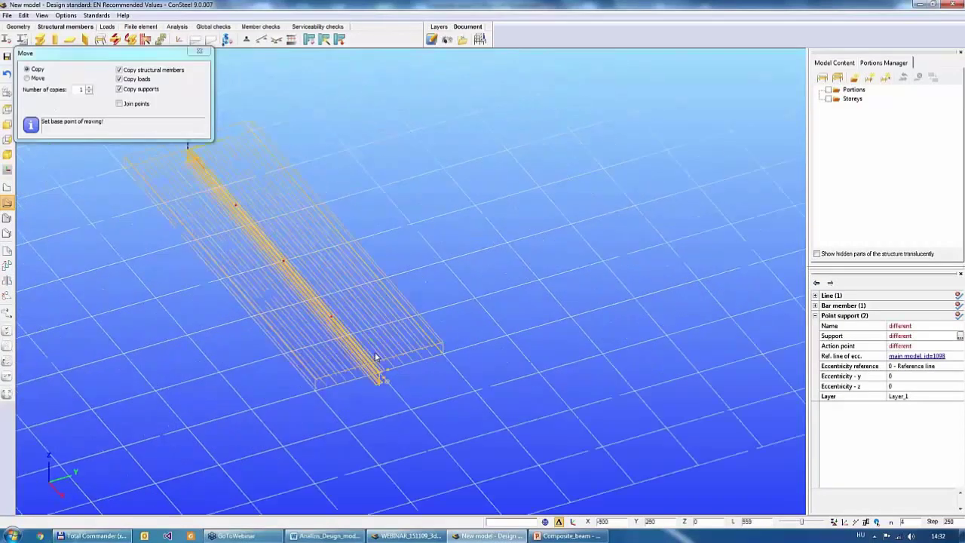
click(380, 379)
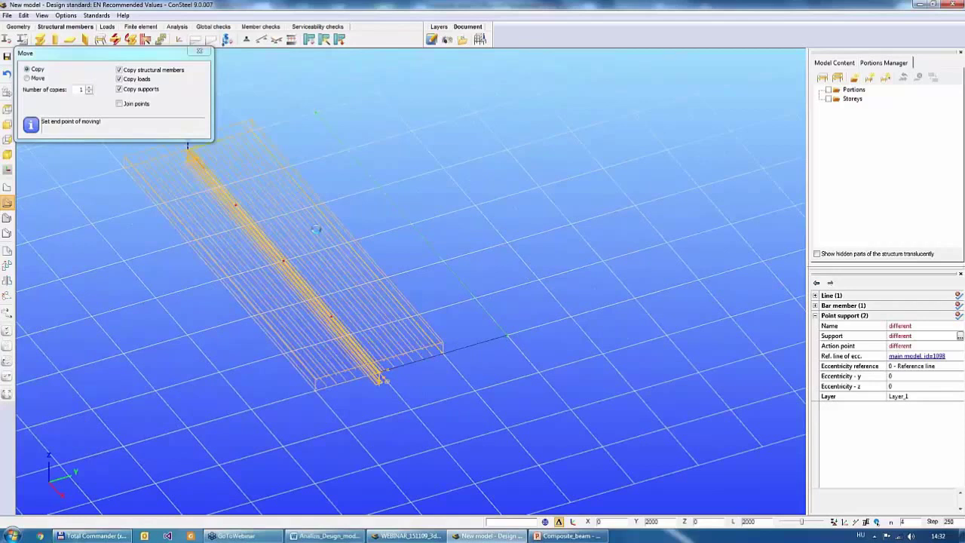
click(503, 337)
click(199, 50)
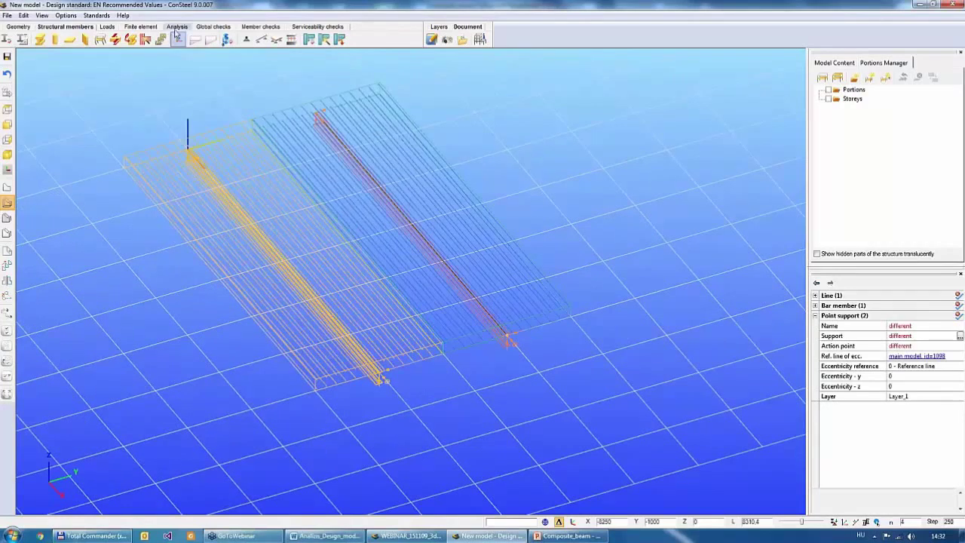
Step: Display the two parallel composite beams as solid bodies in the structural model
click(176, 27)
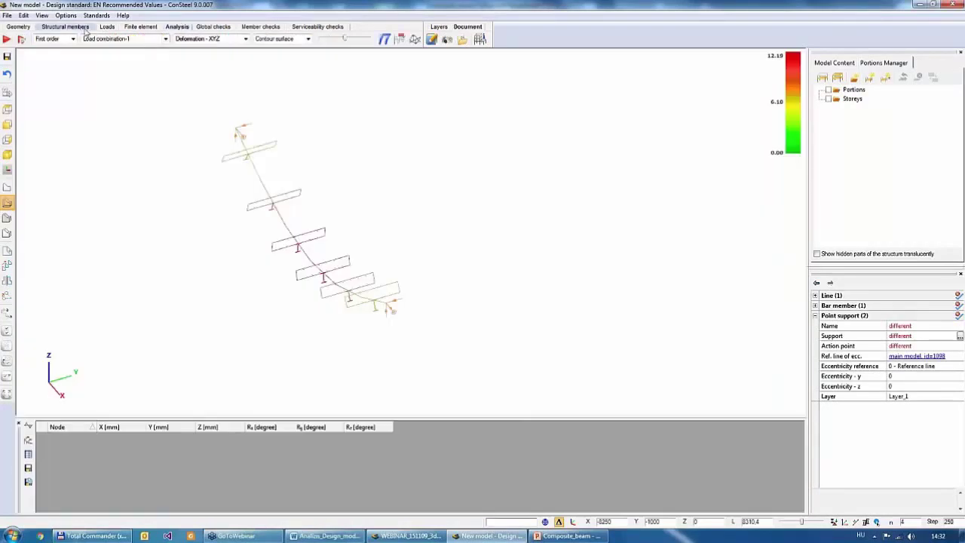
click(66, 27)
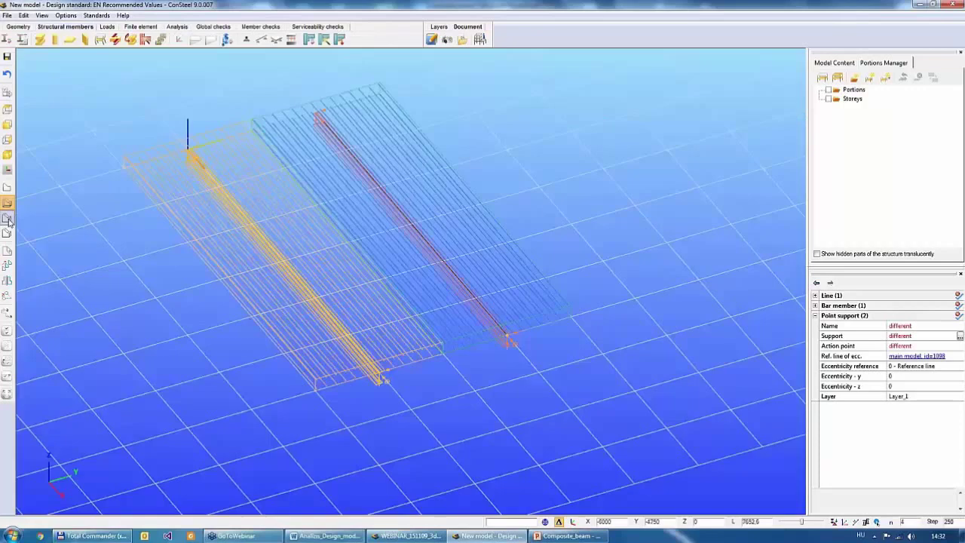
click(9, 219)
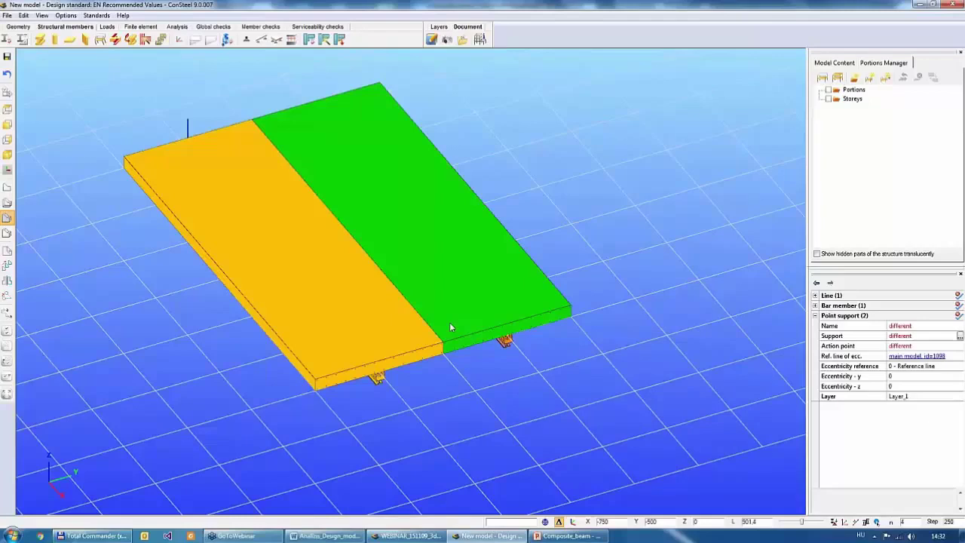
Step: Rerun the analysis for the two-beam model and examine the XYZ deformation of both beams
click(176, 27)
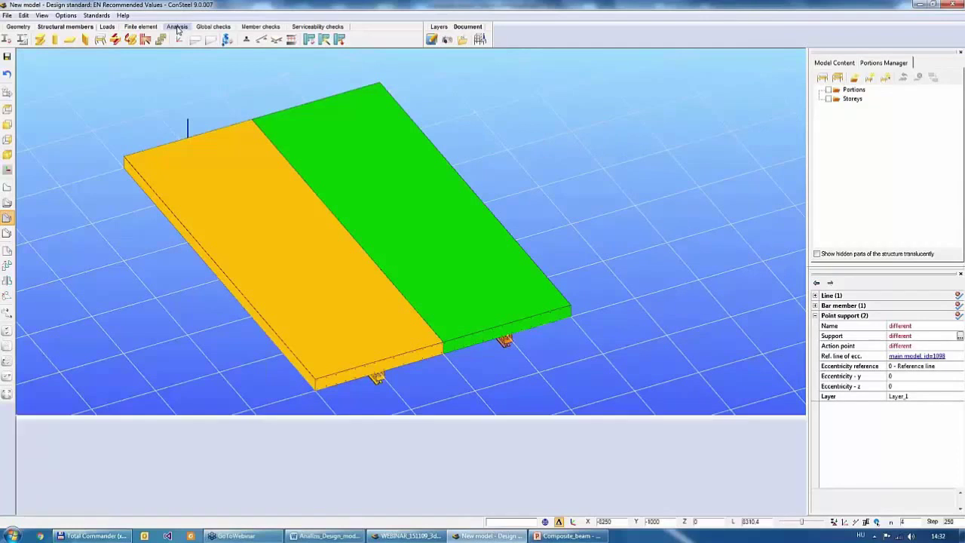
mouse_move(281, 219)
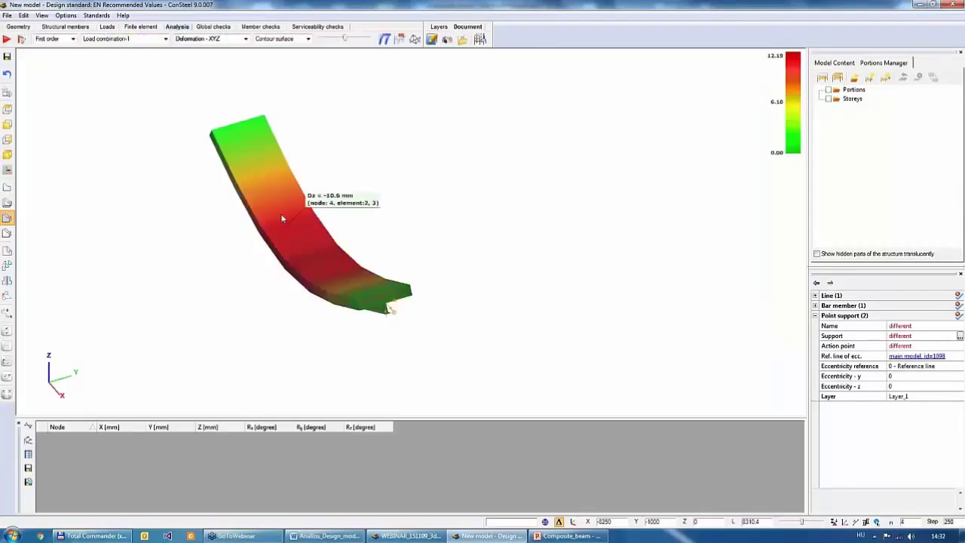
click(7, 39)
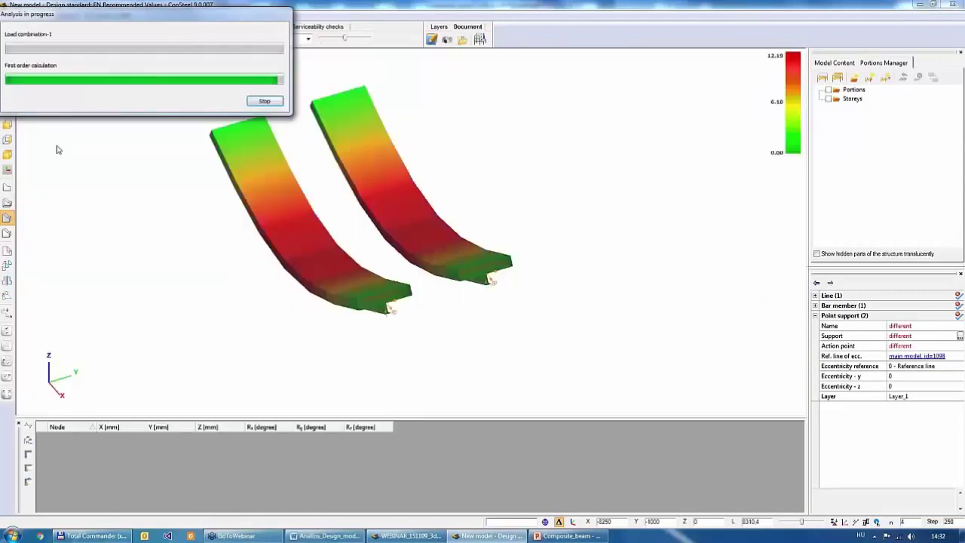
mouse_move(295, 214)
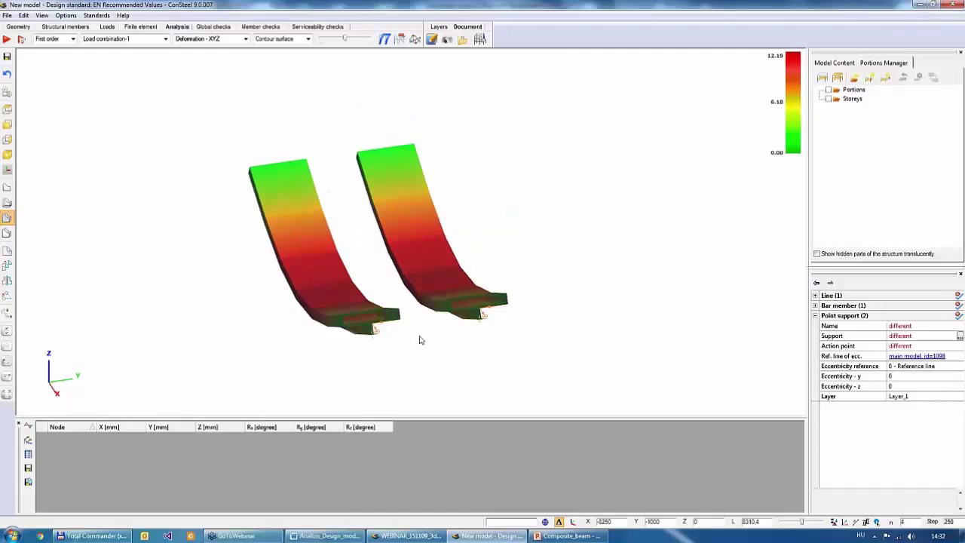
mouse_move(437, 304)
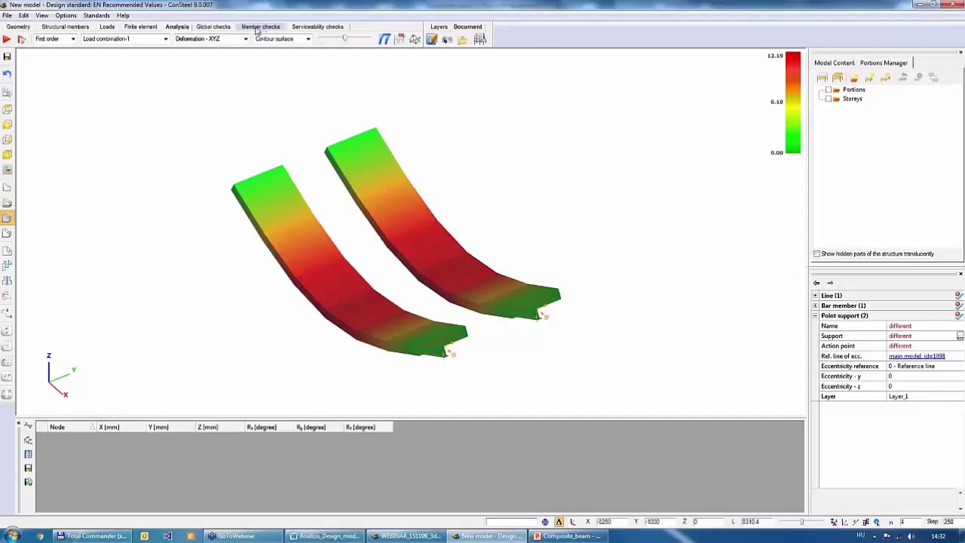
Step: Add the selected beam to the composite beam member checks, enlarging the member list area
click(260, 27)
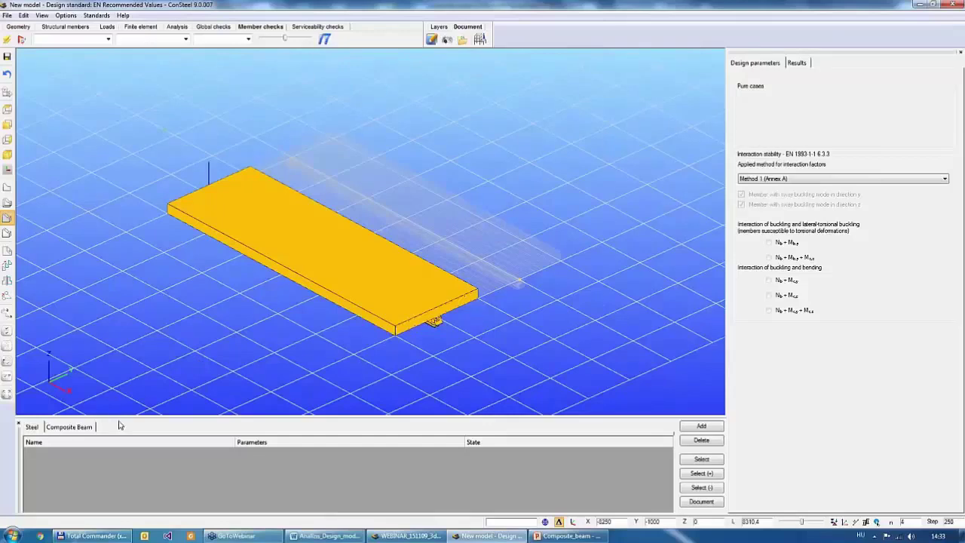
drag(126, 419, 84, 365)
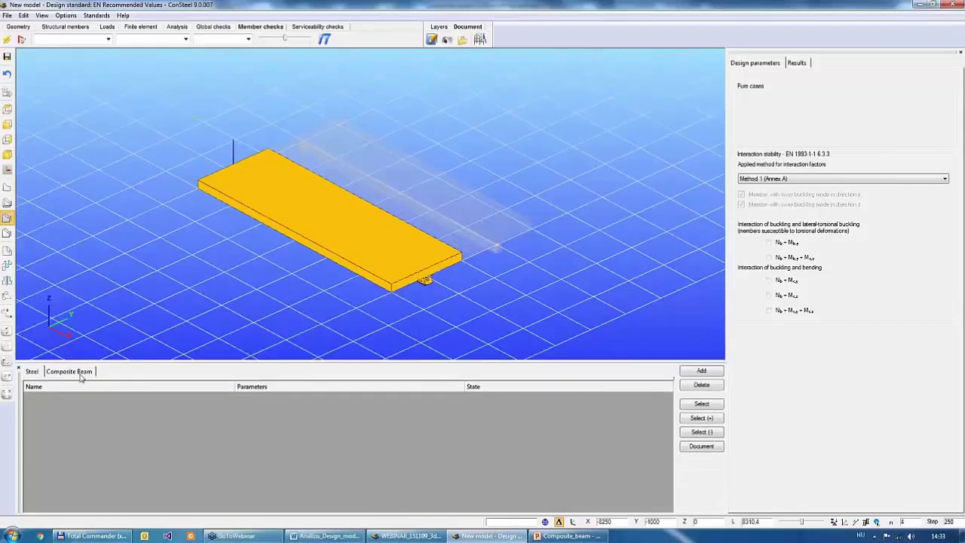
click(66, 372)
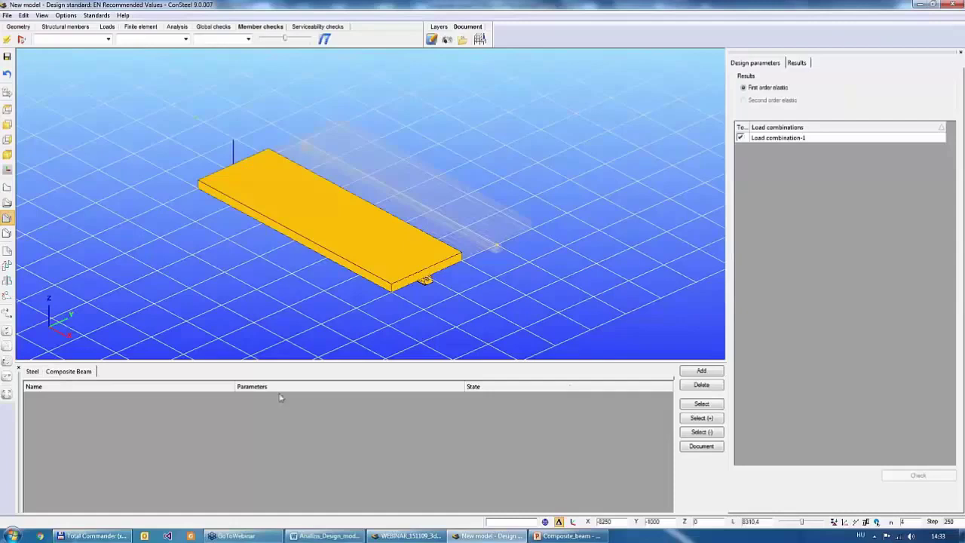
click(698, 371)
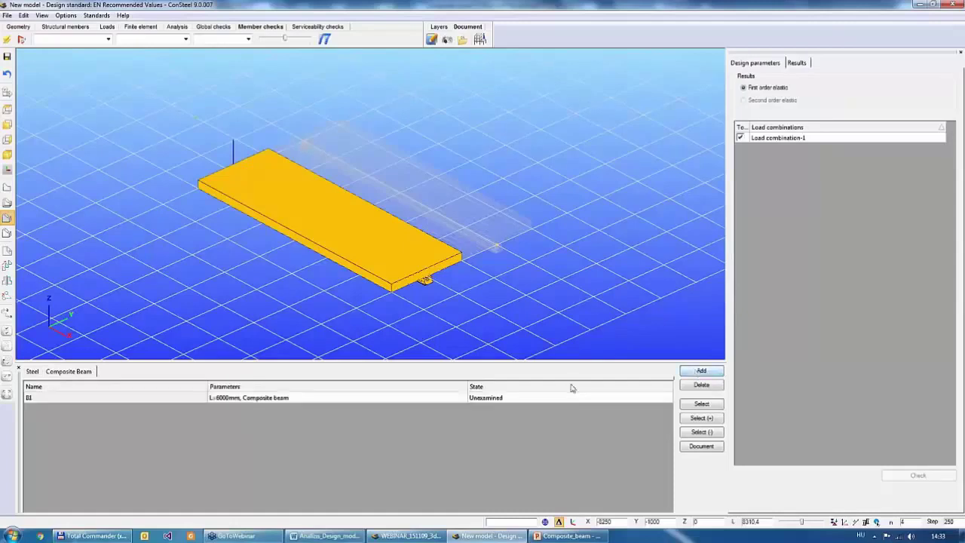
Step: Select member B1 for design and run its composite beam check with first order elastic results for Load combination-1
click(378, 399)
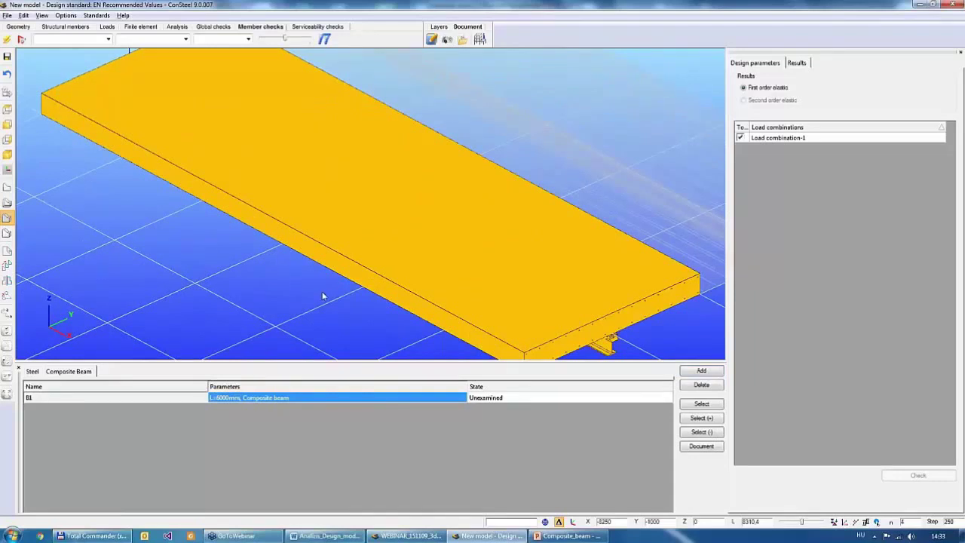
scroll(318, 294, down, 4)
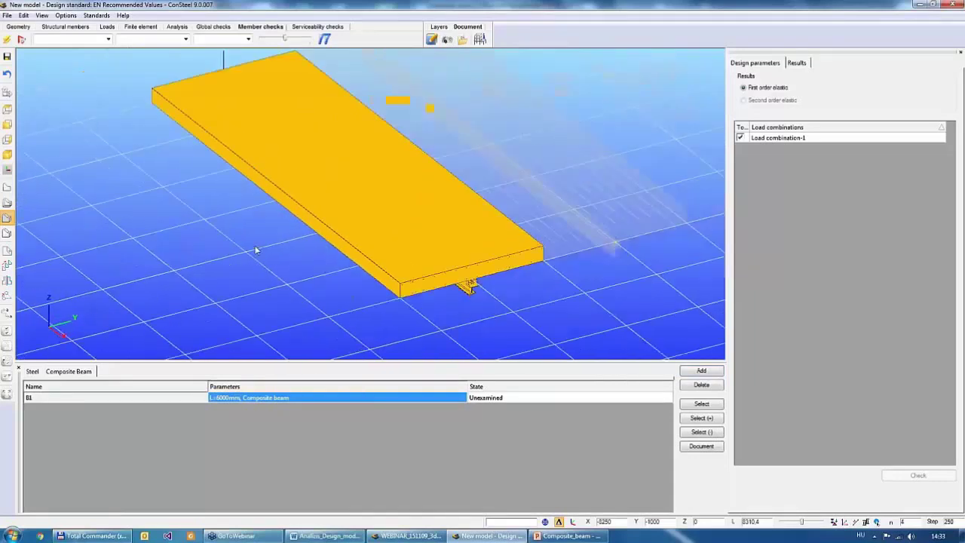
middle_drag(257, 249, 263, 266)
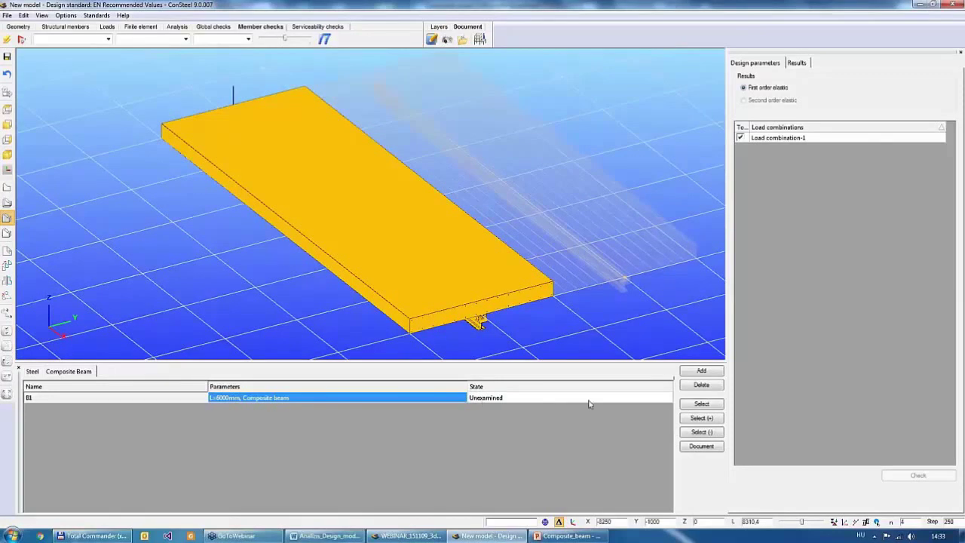
click(707, 406)
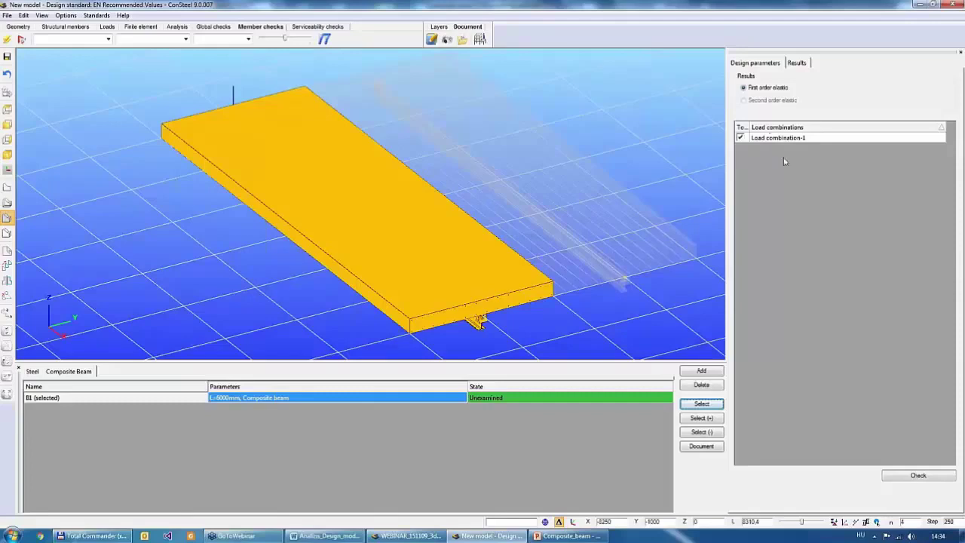
click(904, 478)
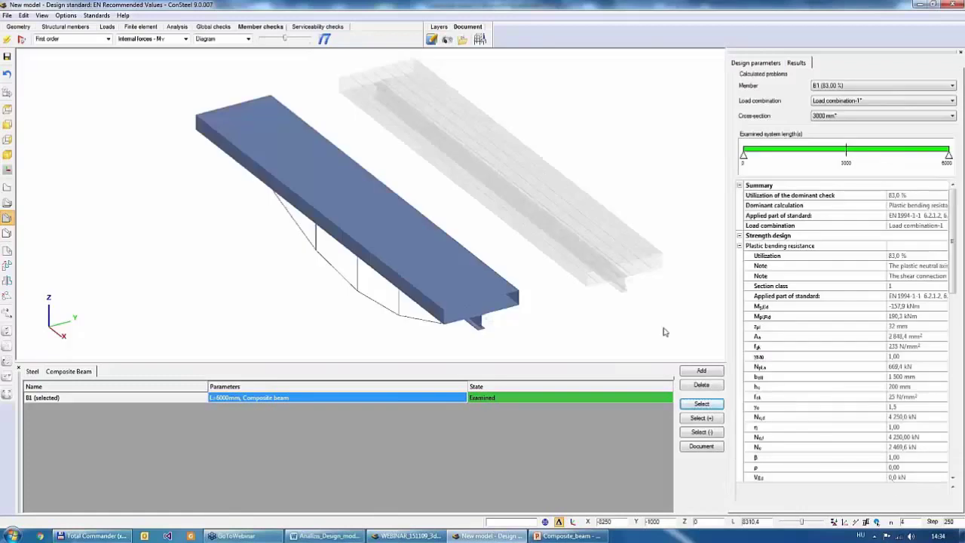
Step: Examine the checked beam's moment diagram and widen the results area to read the plastic bending resistance details
scroll(512, 254, up, 4)
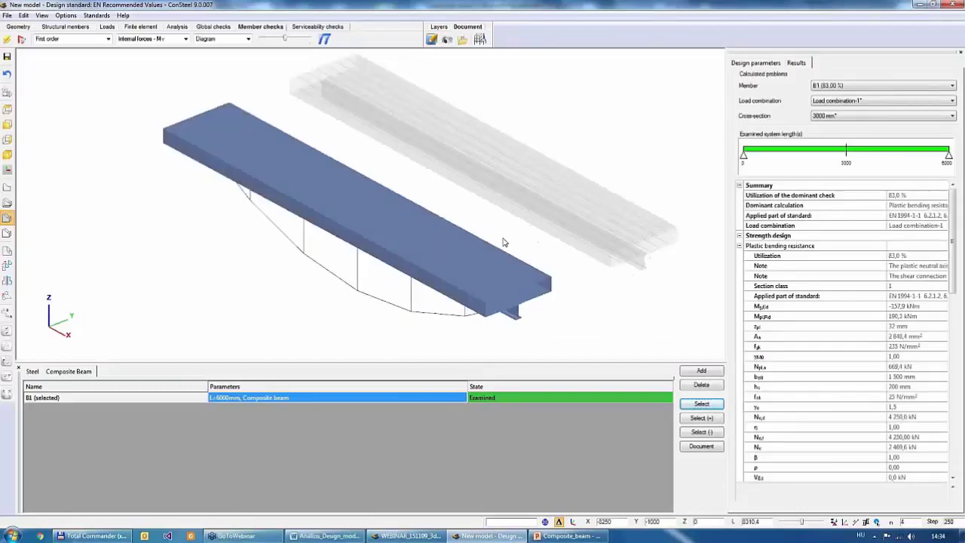
scroll(498, 264, down, 3)
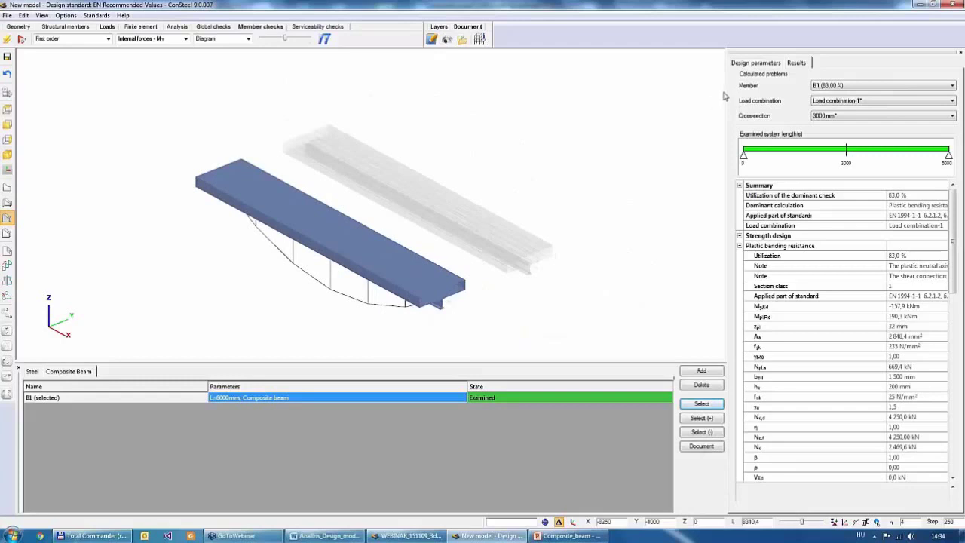
drag(727, 90, 628, 83)
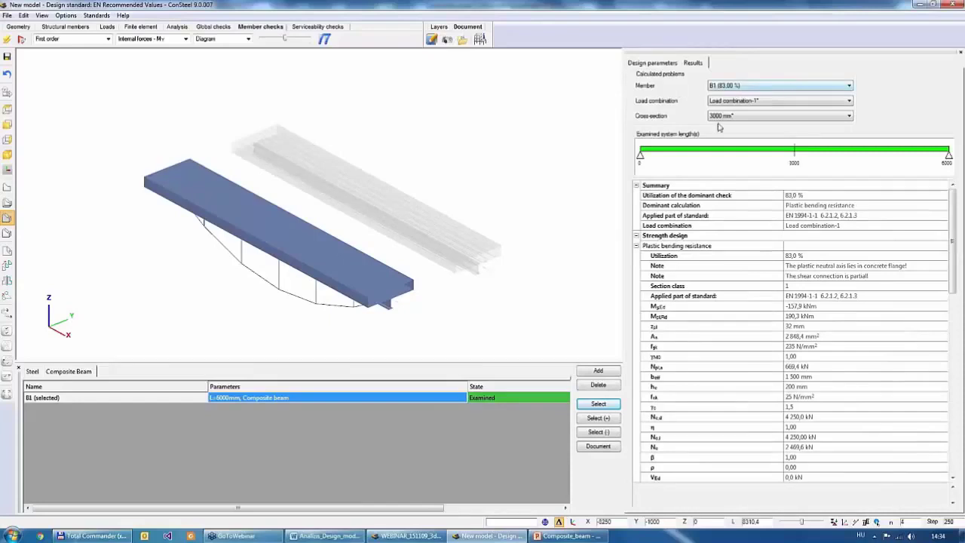
Step: Examine member B1's Load combination-1 results at the 0 mm cross-section, and return to the 3000 mm cross-section
click(725, 88)
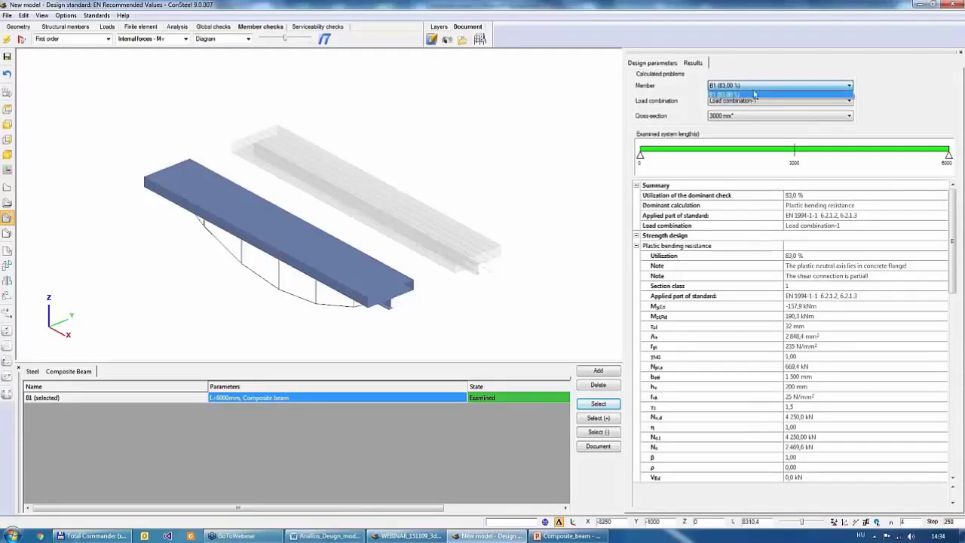
click(758, 89)
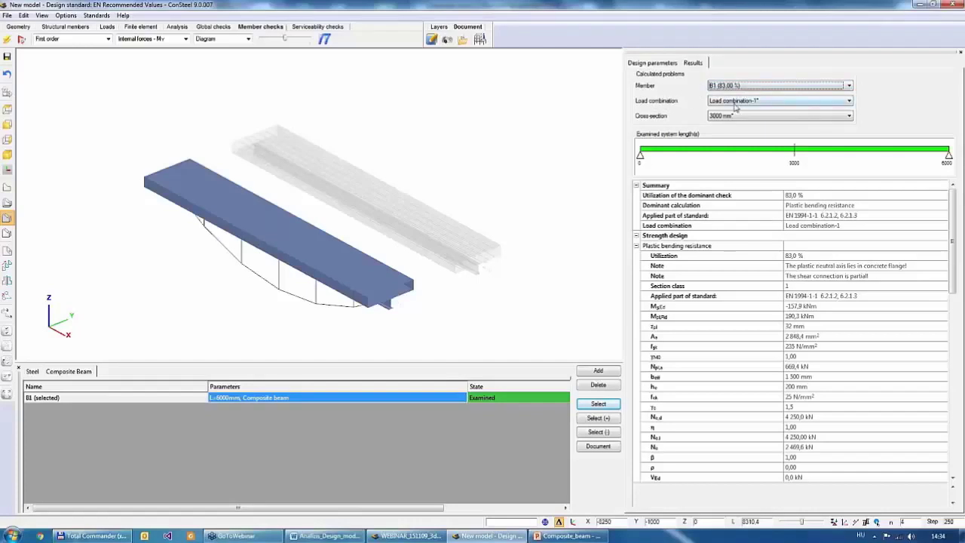
click(844, 101)
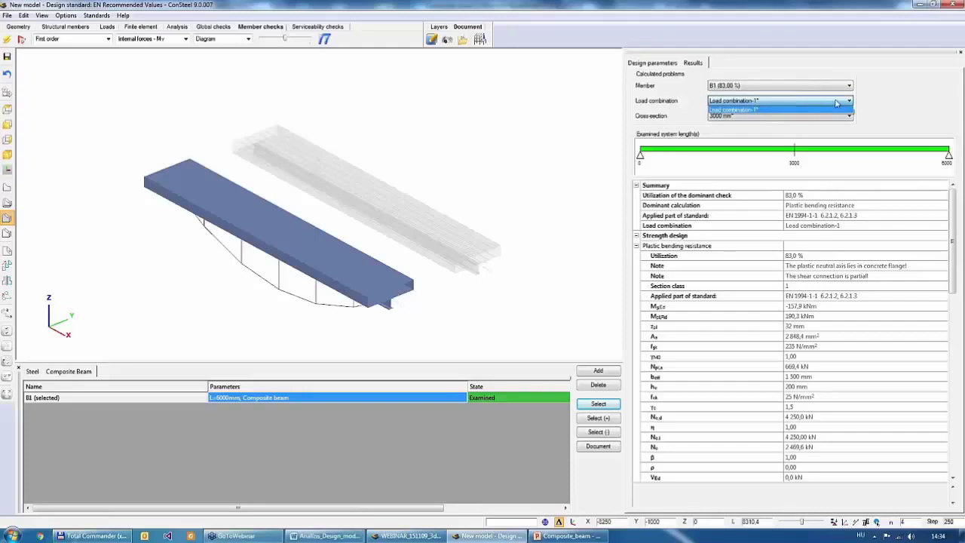
click(771, 105)
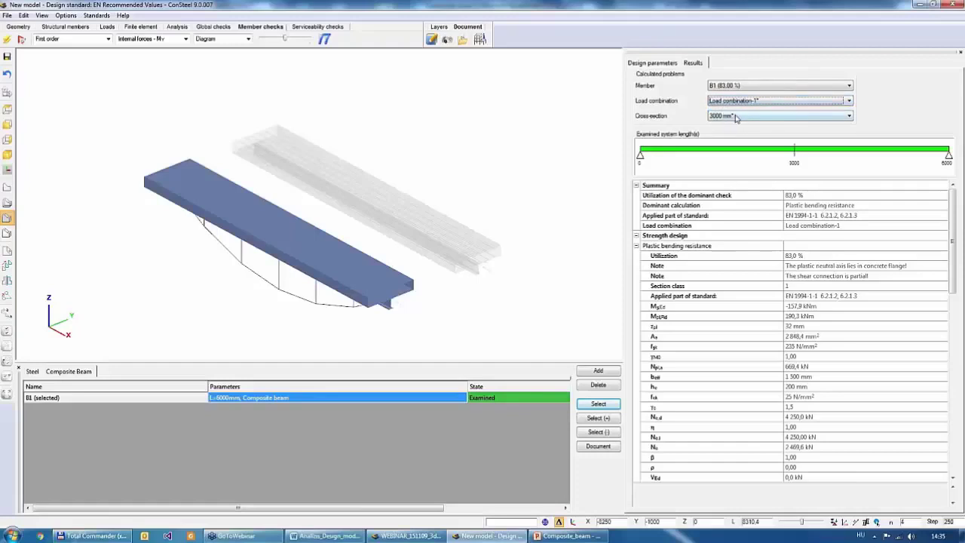
click(735, 117)
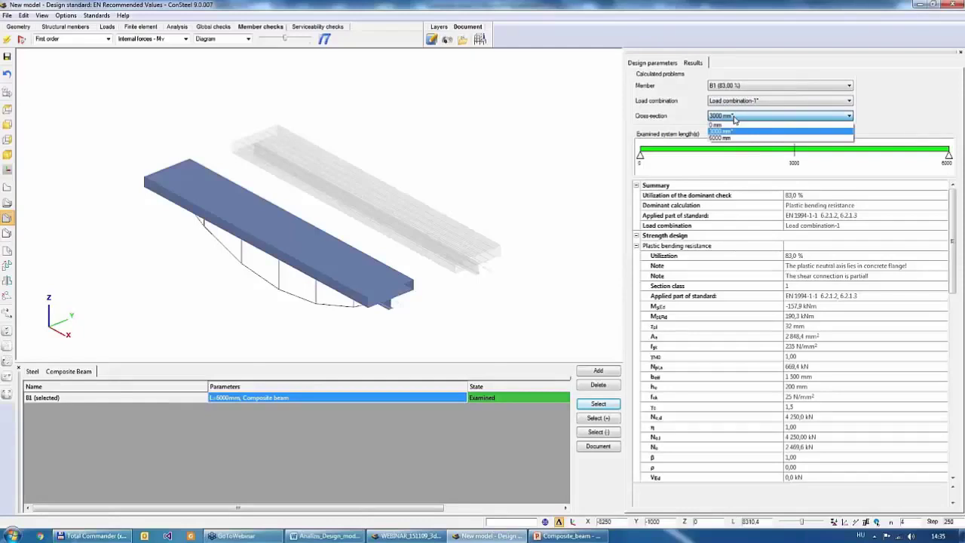
click(720, 125)
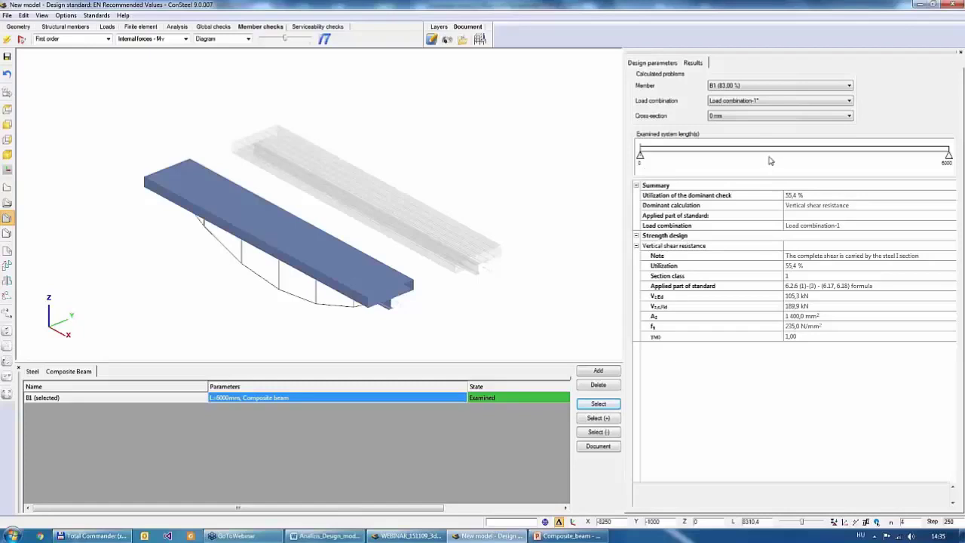
click(751, 117)
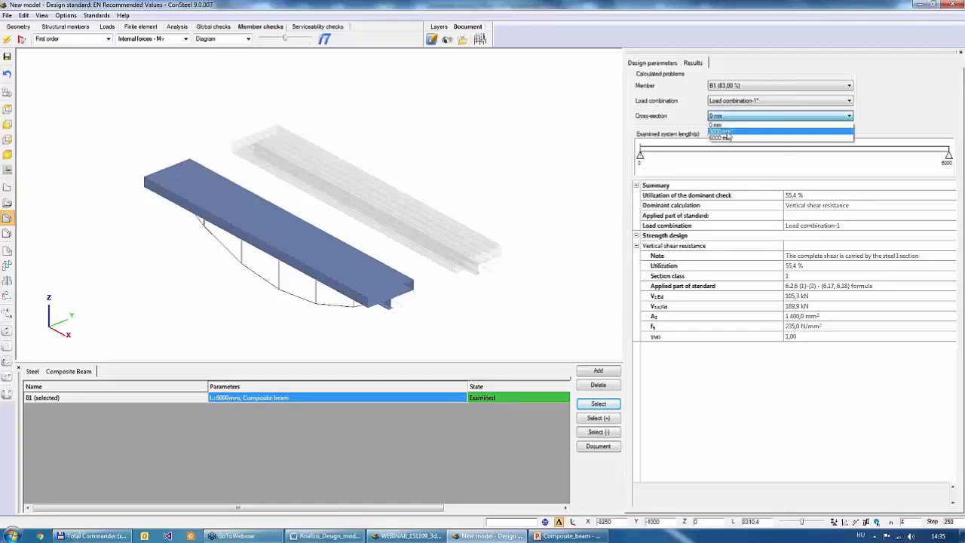
click(723, 133)
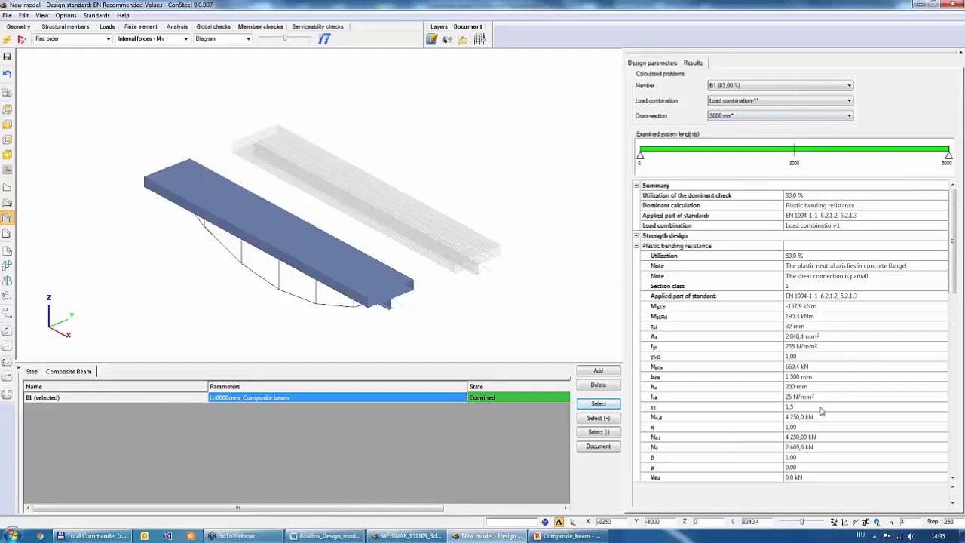
Step: Examine the strength design's plastic bending resistance details, including utilization, section class, design moments, neutral axis position, effective width and steel safety factor
click(637, 235)
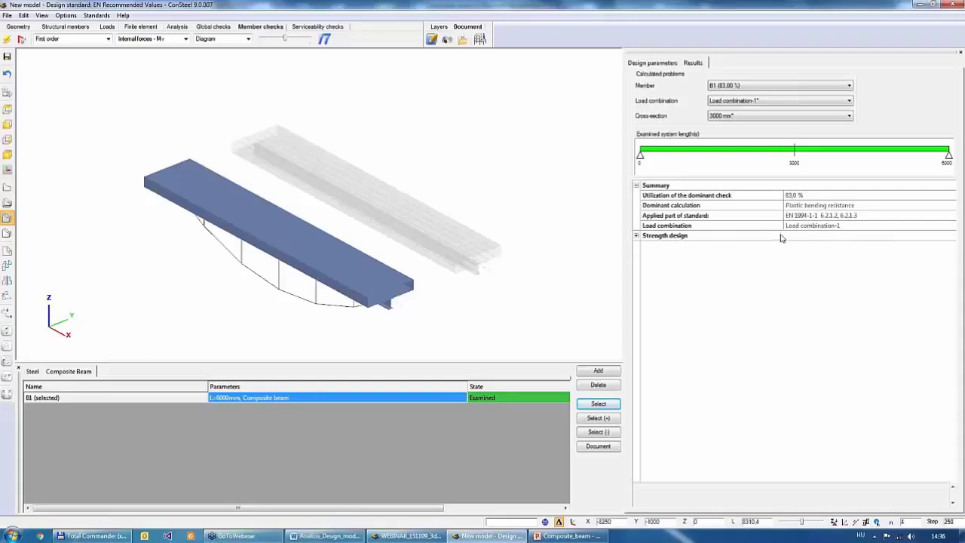
click(637, 236)
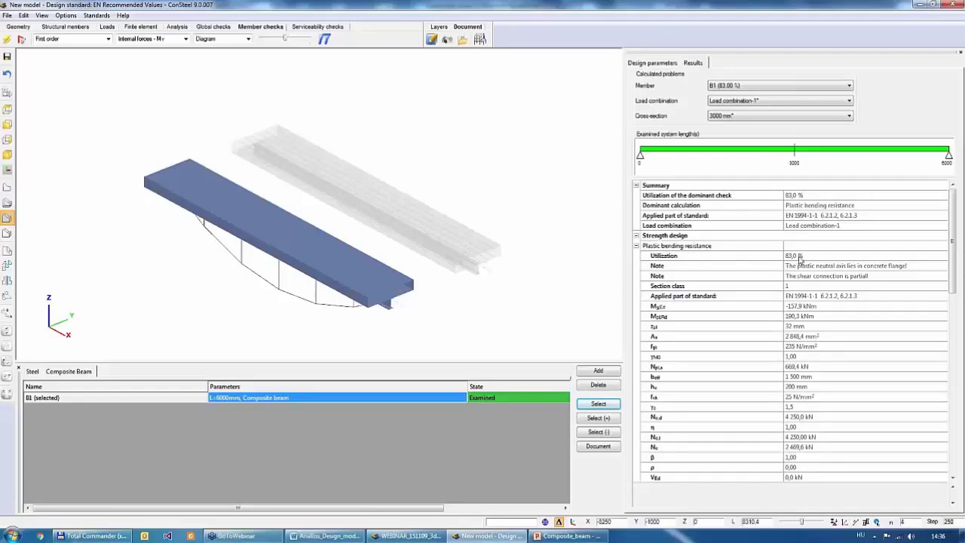
click(701, 256)
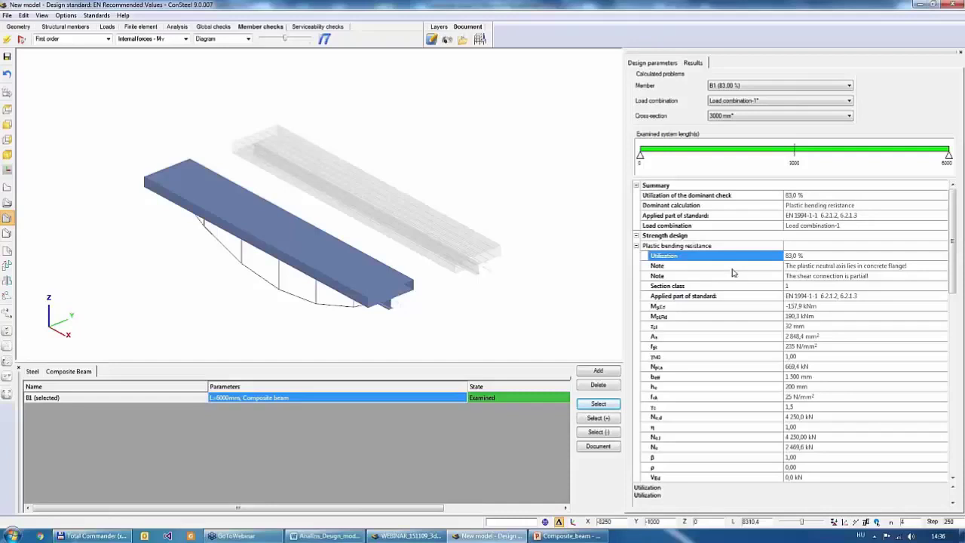
click(829, 268)
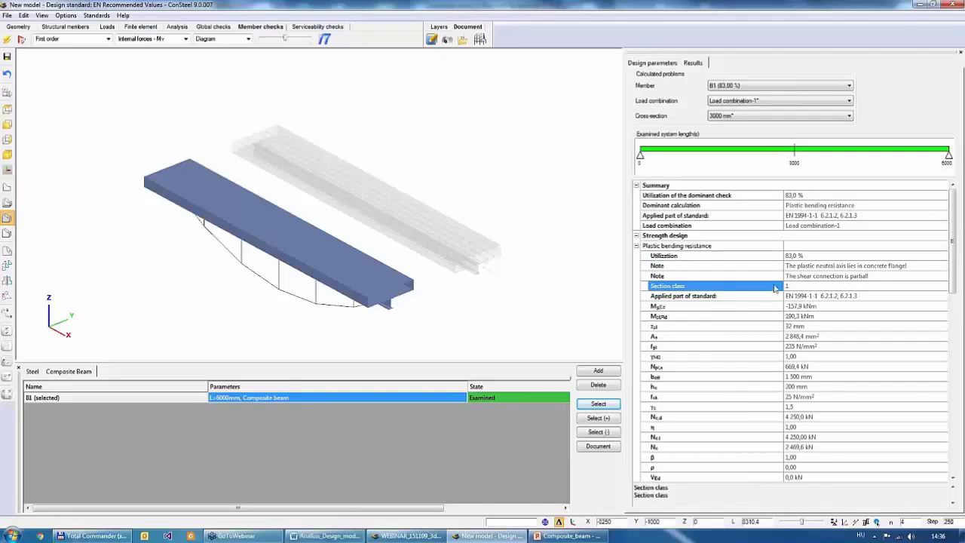
click(726, 286)
click(716, 305)
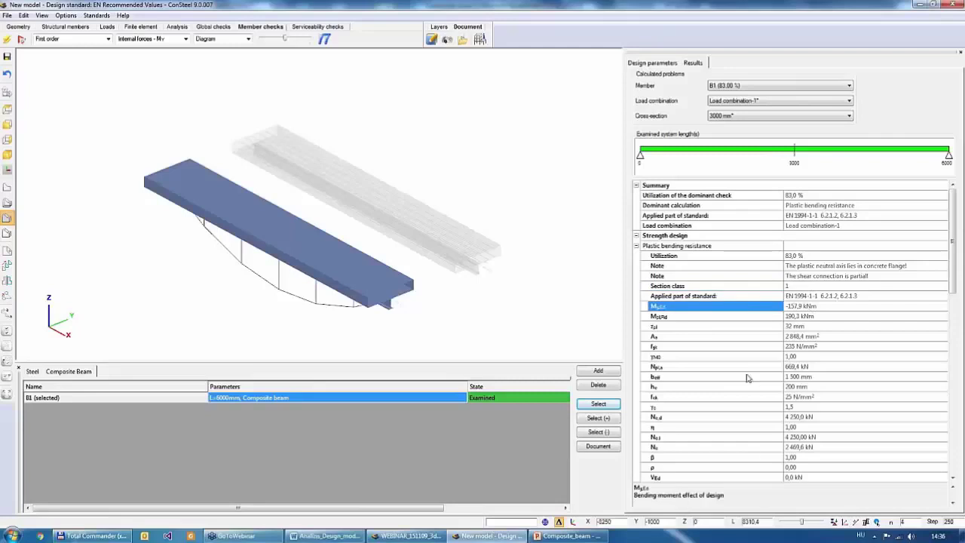
click(709, 317)
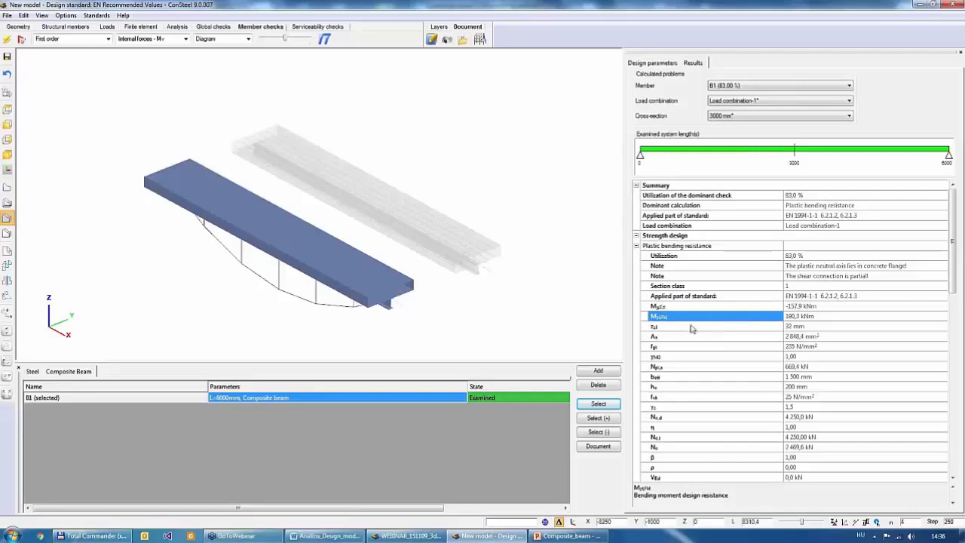
click(673, 327)
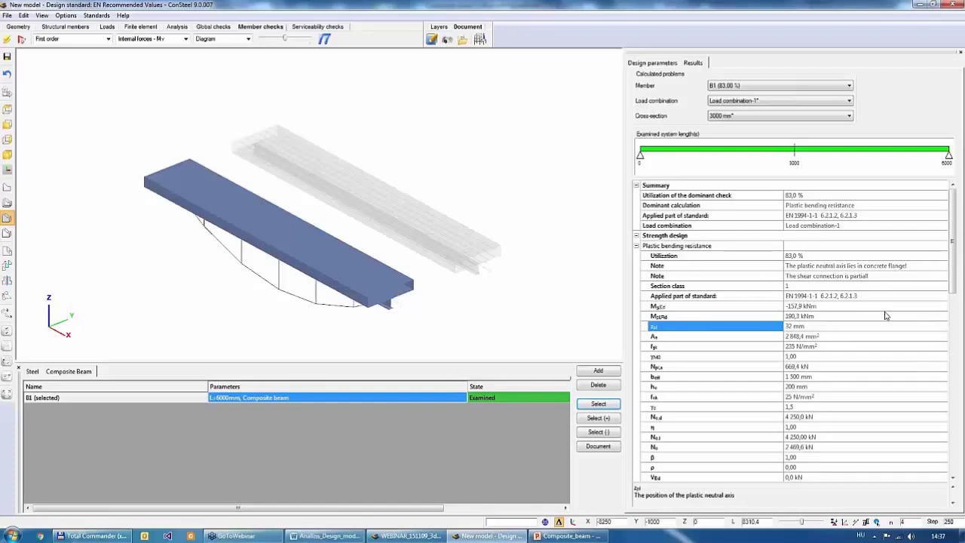
scroll(886, 315, down, 2)
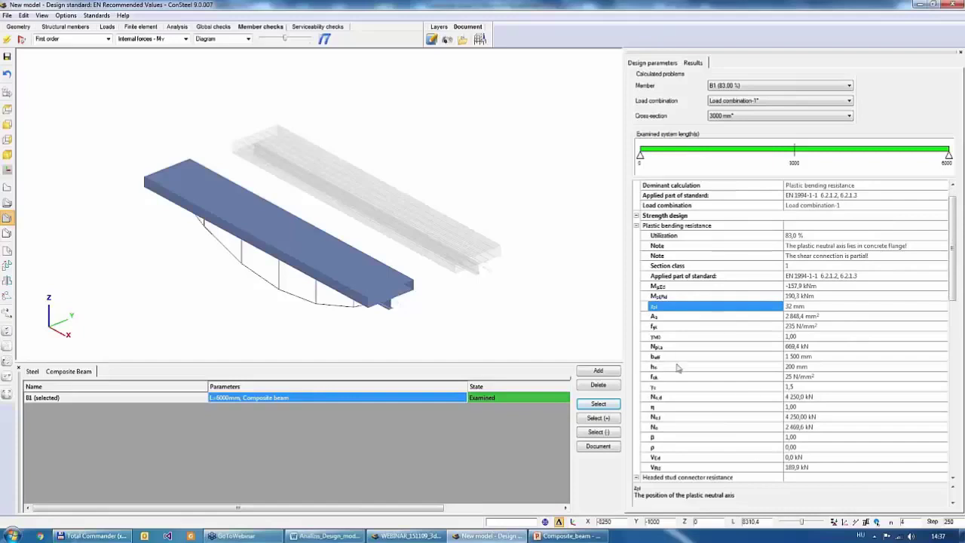
click(701, 352)
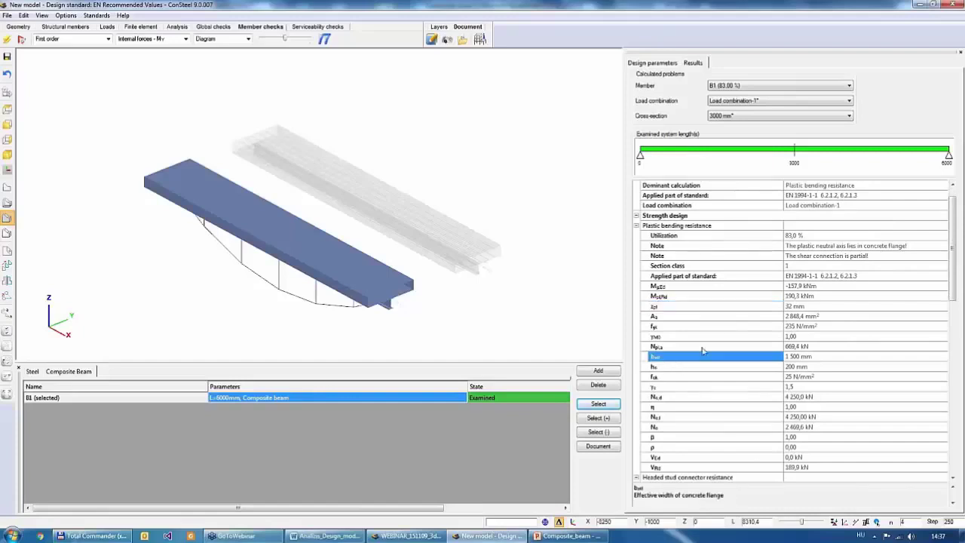
click(699, 337)
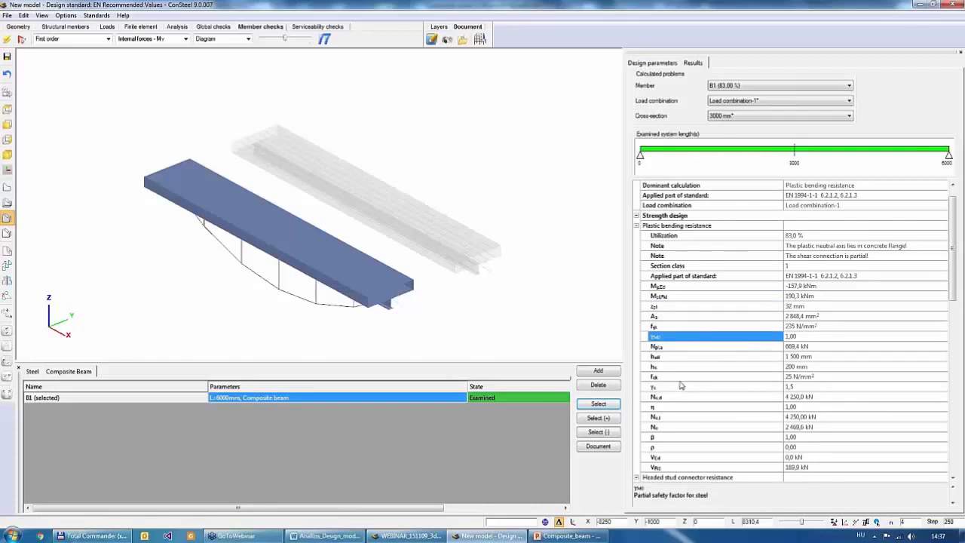
Step: Examine the headed stud connector resistance details, covering utilization, notes and the minimal, maximal, full-connection and actual stud numbers
scroll(682, 378, down, 4)
scroll(685, 376, down, 4)
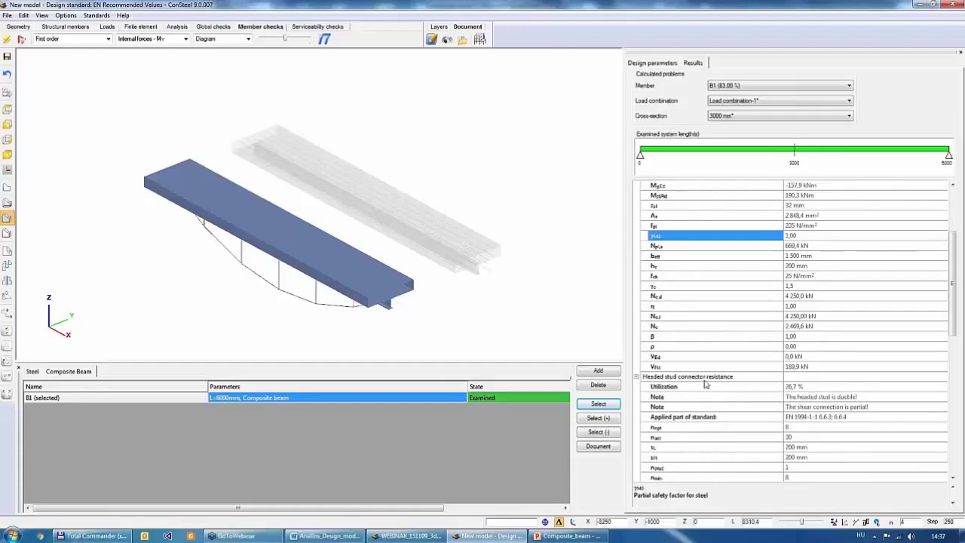
click(666, 387)
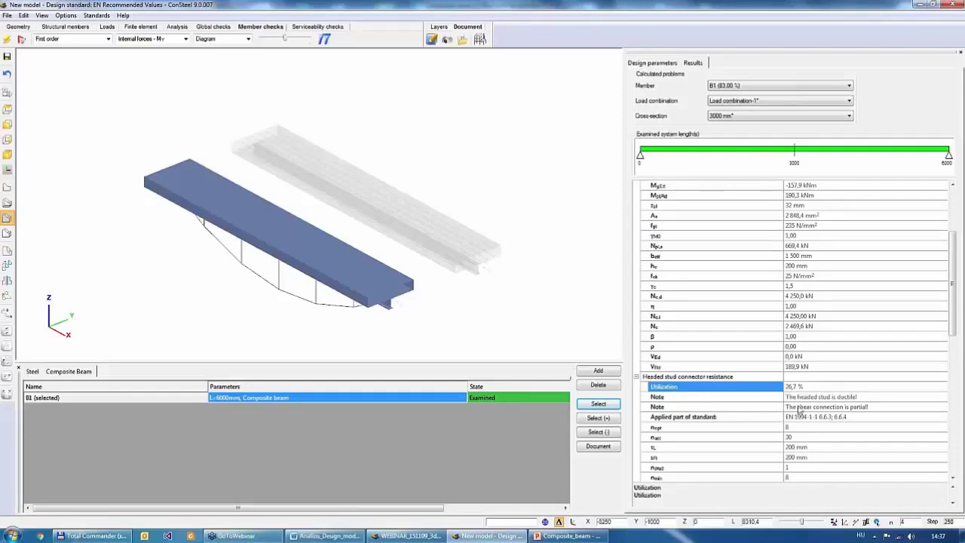
click(801, 398)
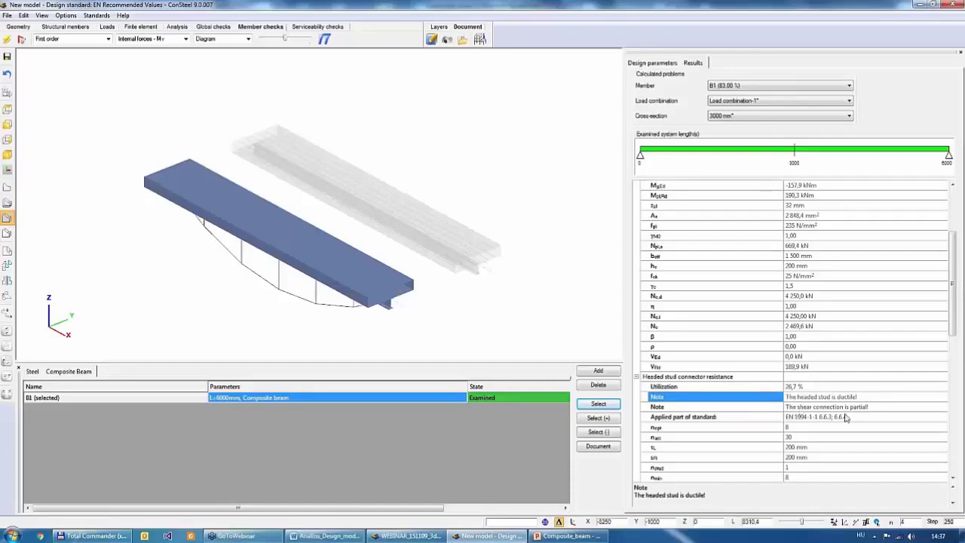
click(813, 407)
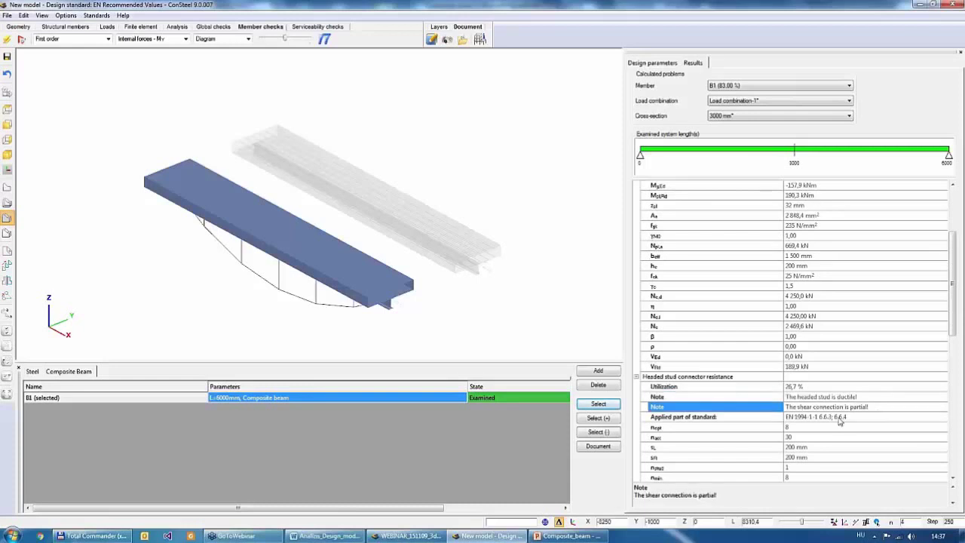
scroll(854, 418, down, 2)
scroll(744, 405, down, 1)
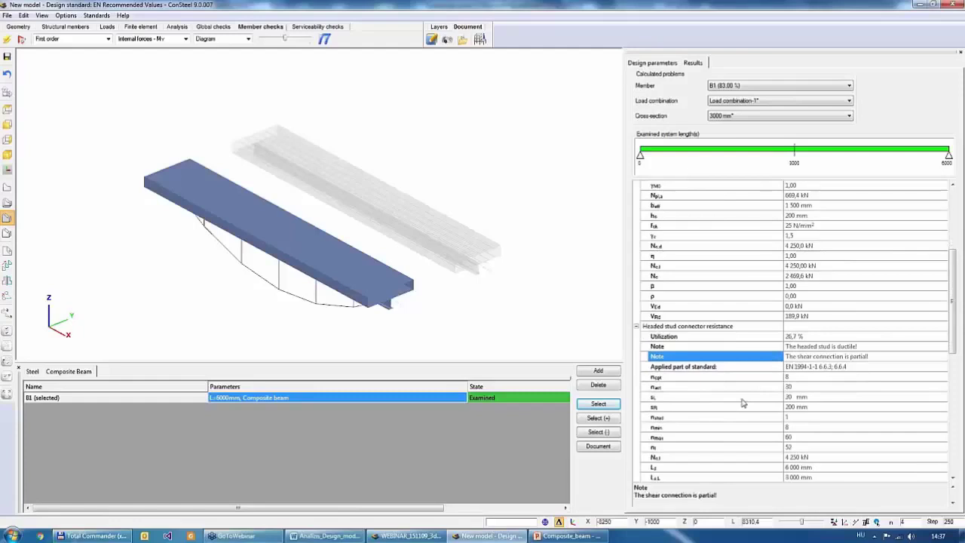
click(688, 429)
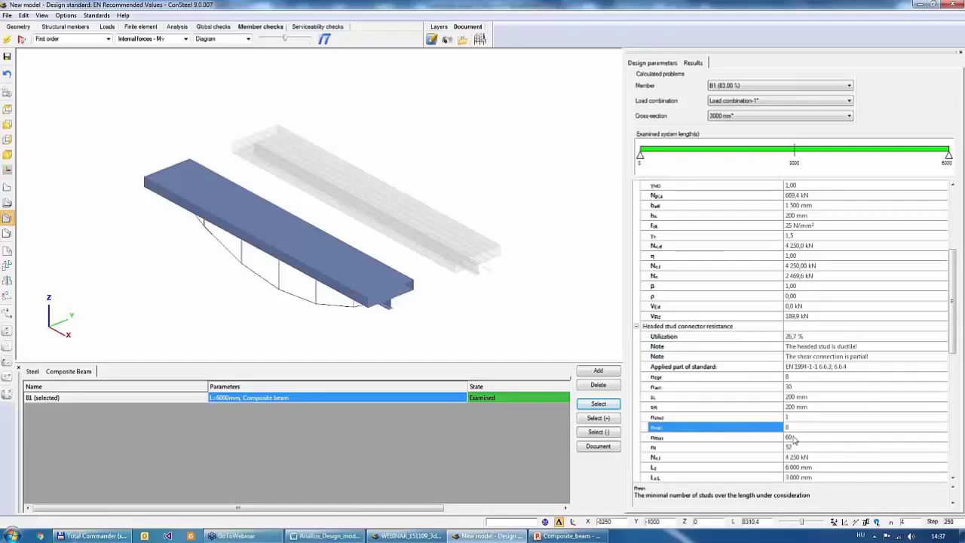
click(770, 440)
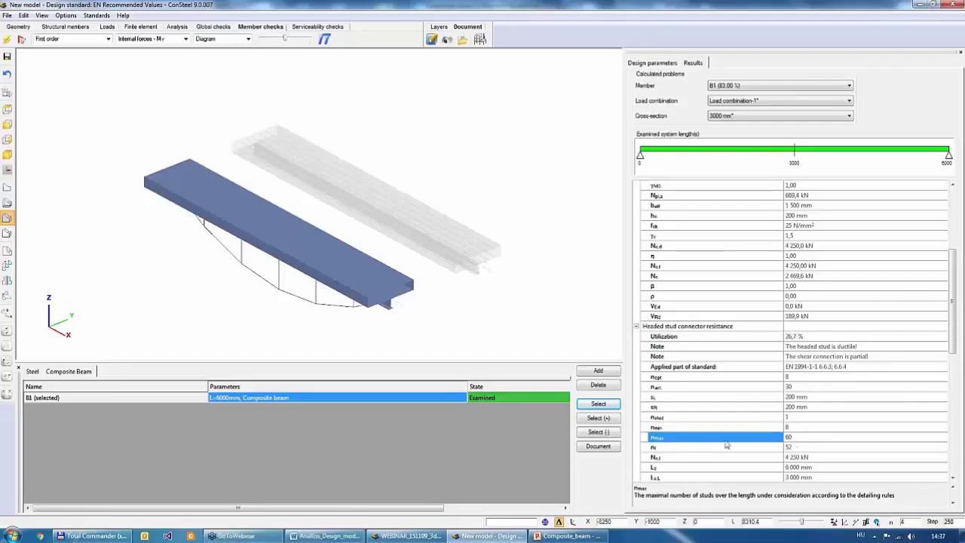
click(675, 449)
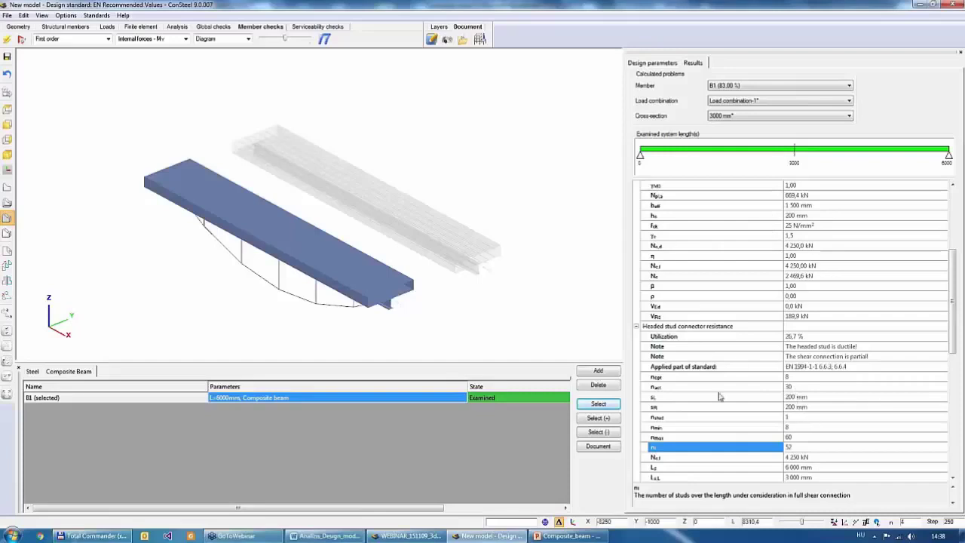
click(792, 387)
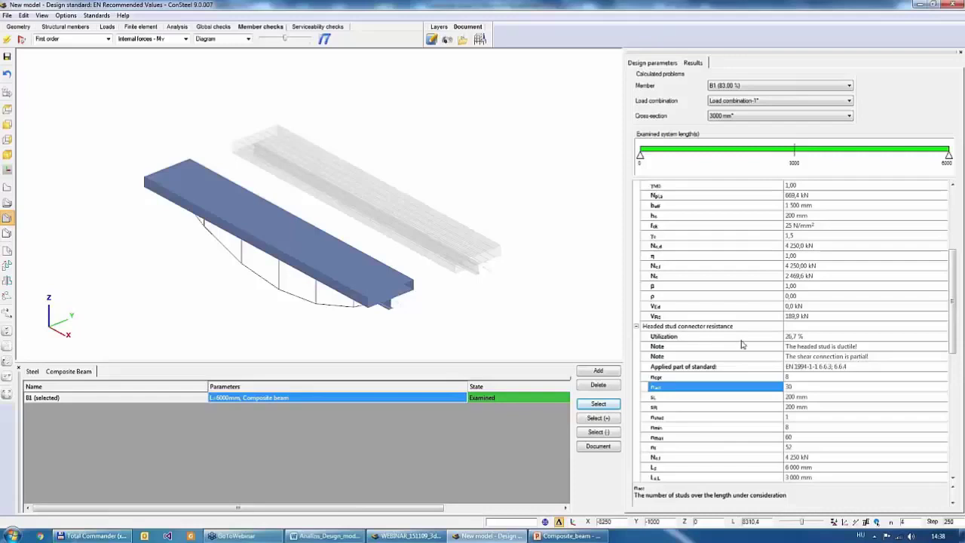
click(798, 339)
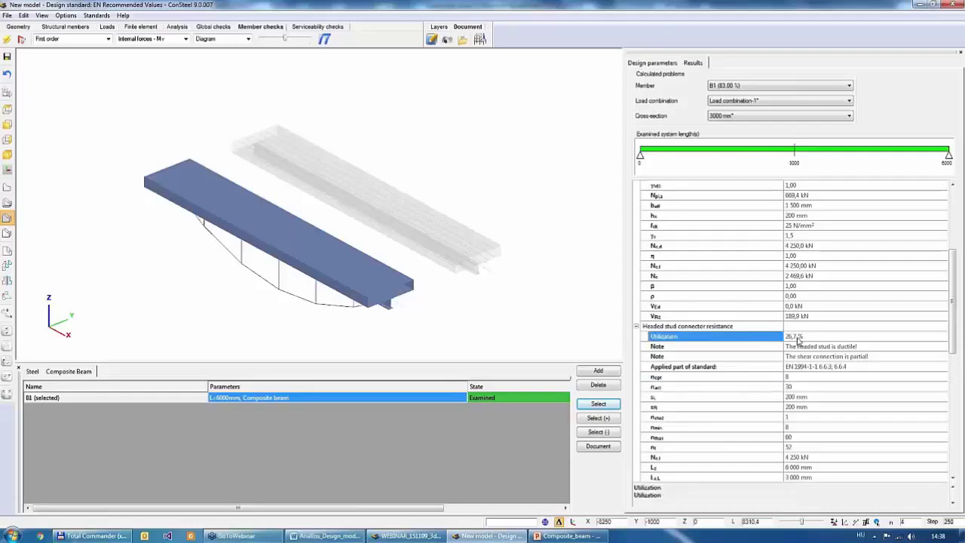
Step: Examine the longitudinal shear resistance with its failure type note and the concrete flange's crushing resistance, and return to the plastic bending results
scroll(797, 341, down, 6)
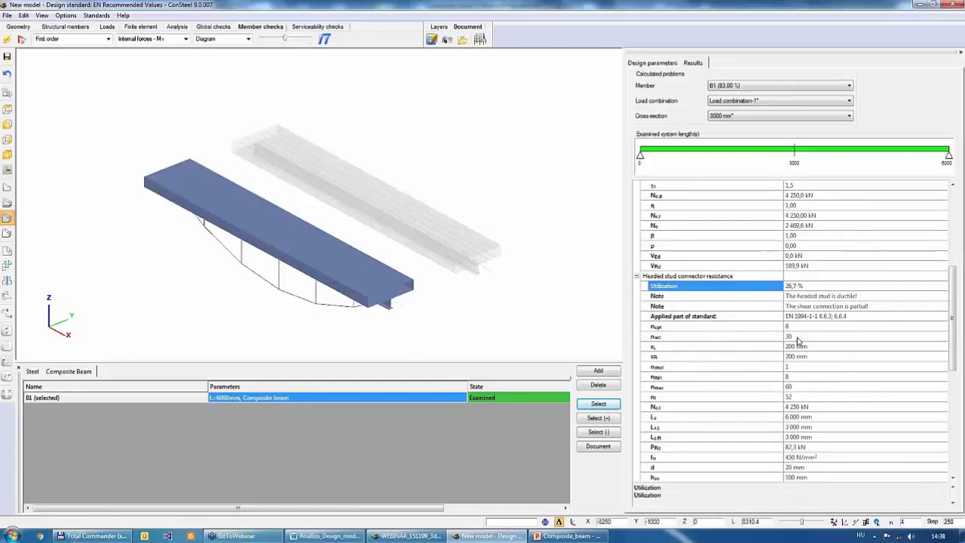
scroll(797, 341, down, 4)
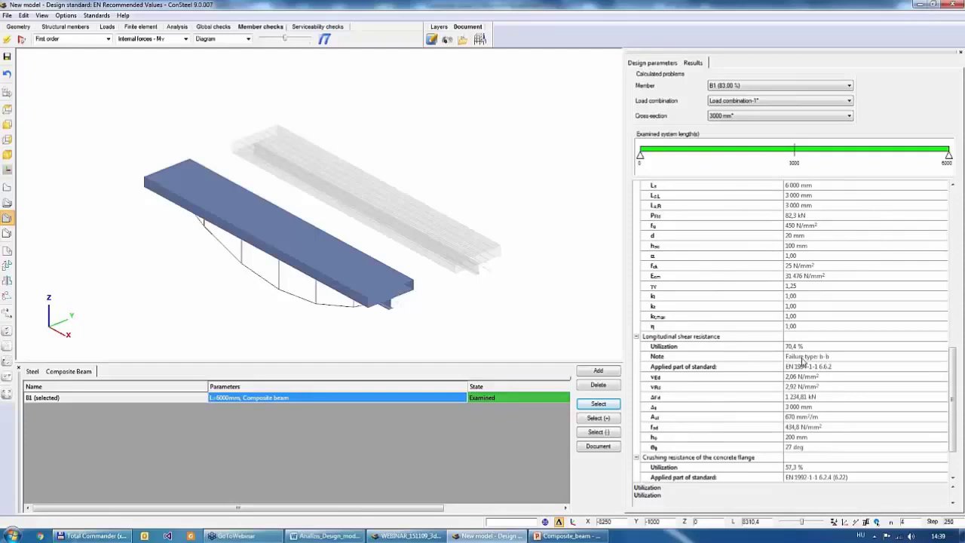
click(779, 359)
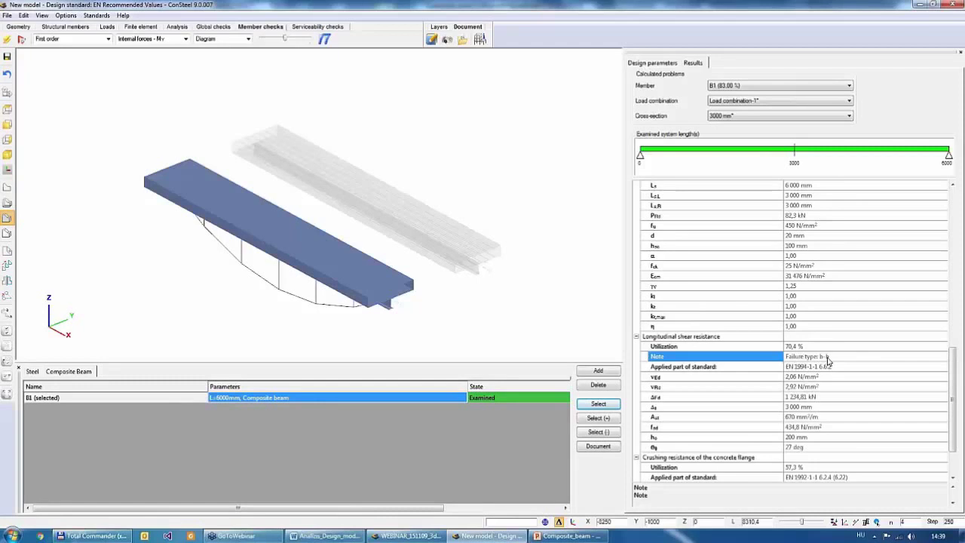
scroll(787, 426, down, 1)
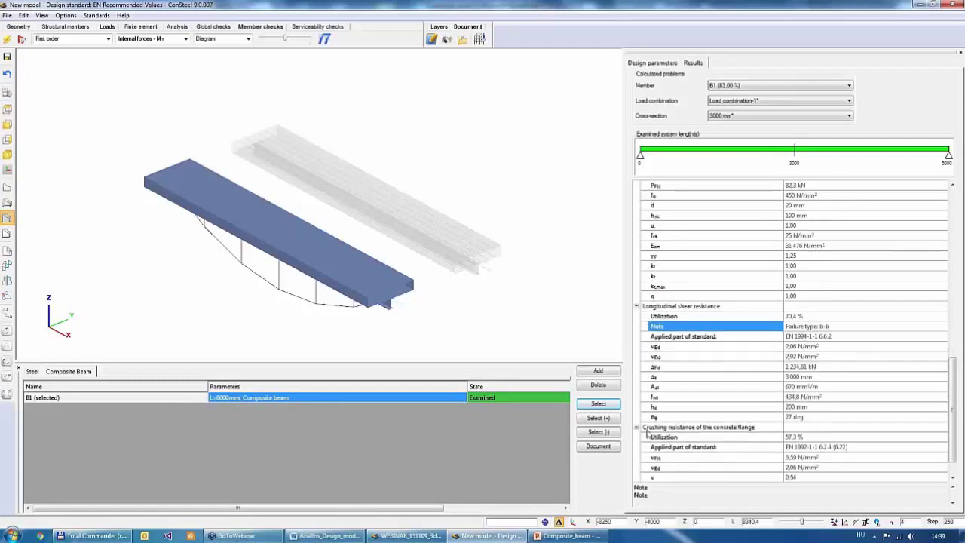
scroll(716, 427, down, 1)
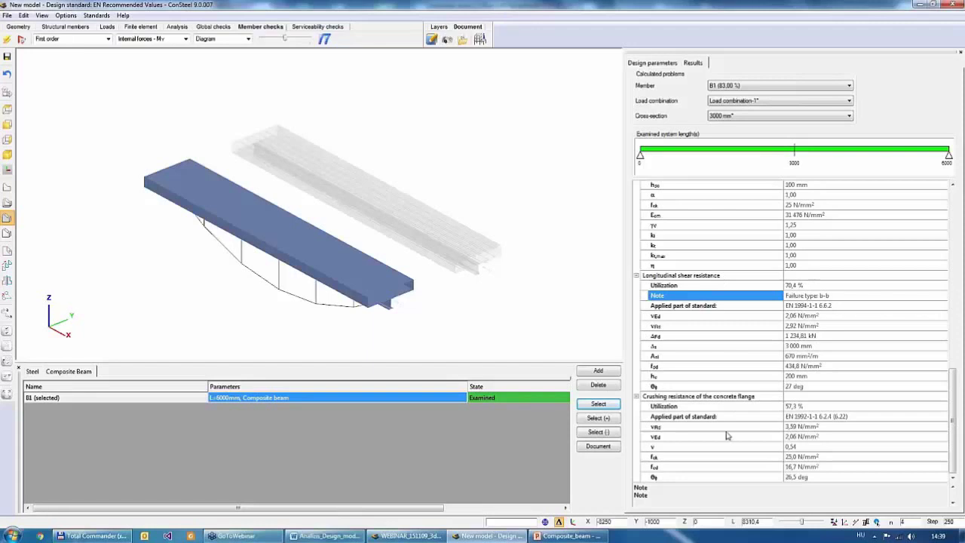
scroll(727, 435, up, 3)
scroll(727, 436, up, 8)
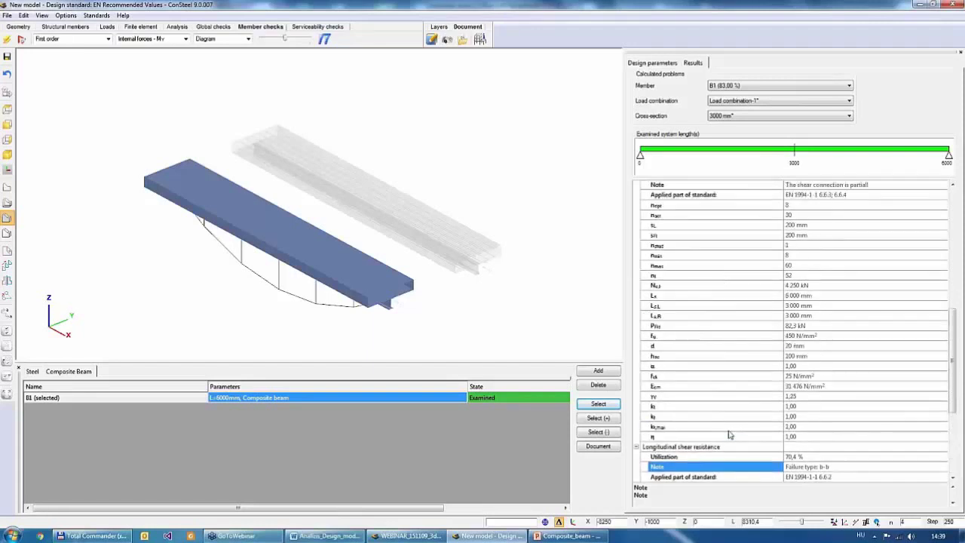
scroll(729, 435, up, 5)
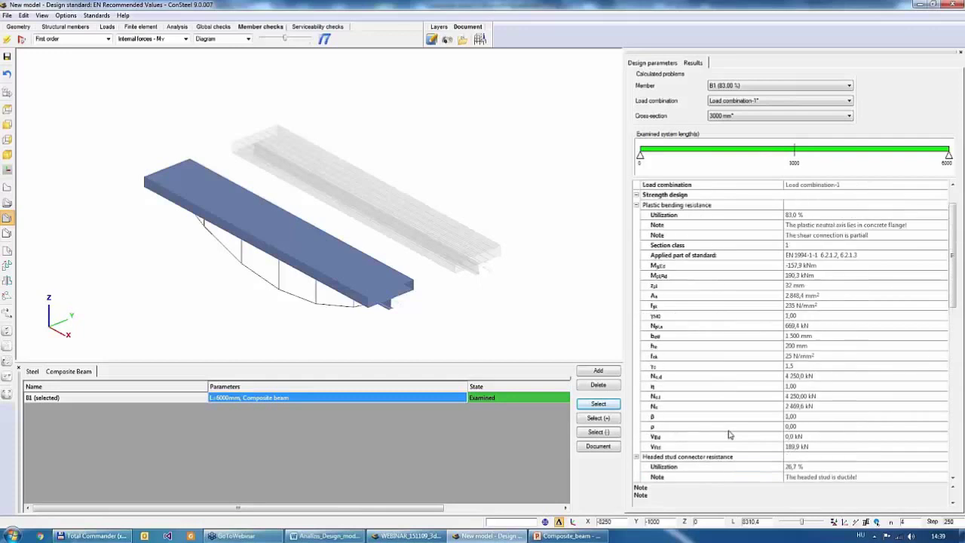
Step: Review member B1's plastic bending resistance results, including the dominant check summary and the concrete flange values
scroll(729, 435, down, 2)
scroll(754, 443, up, 4)
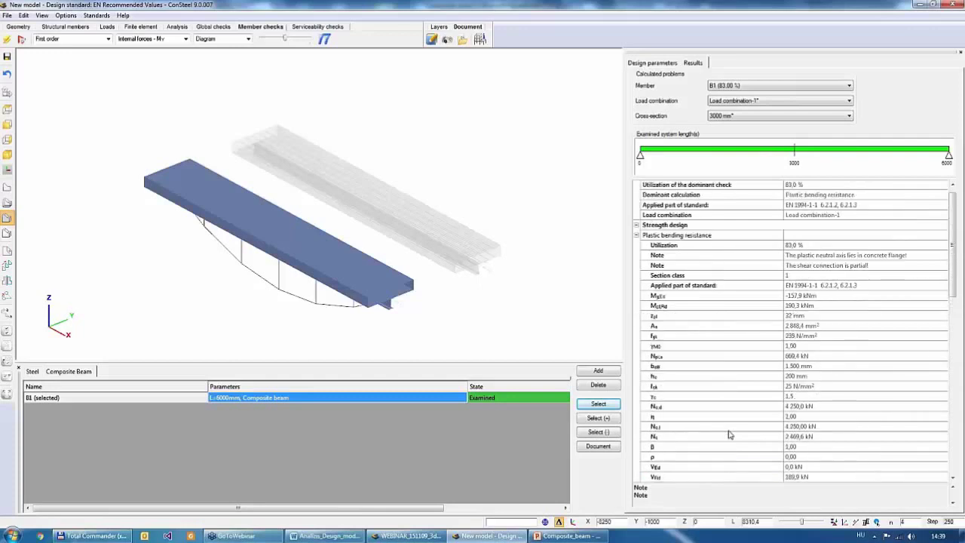
scroll(781, 452, down, 1)
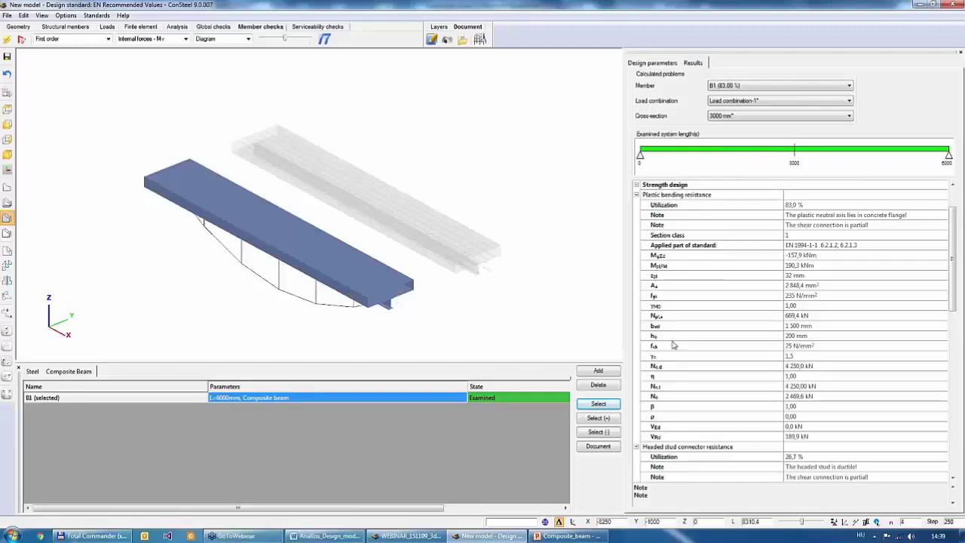
Step: Modify the section of both composite beams, setting the concrete flange thickness to 150 mm
click(81, 30)
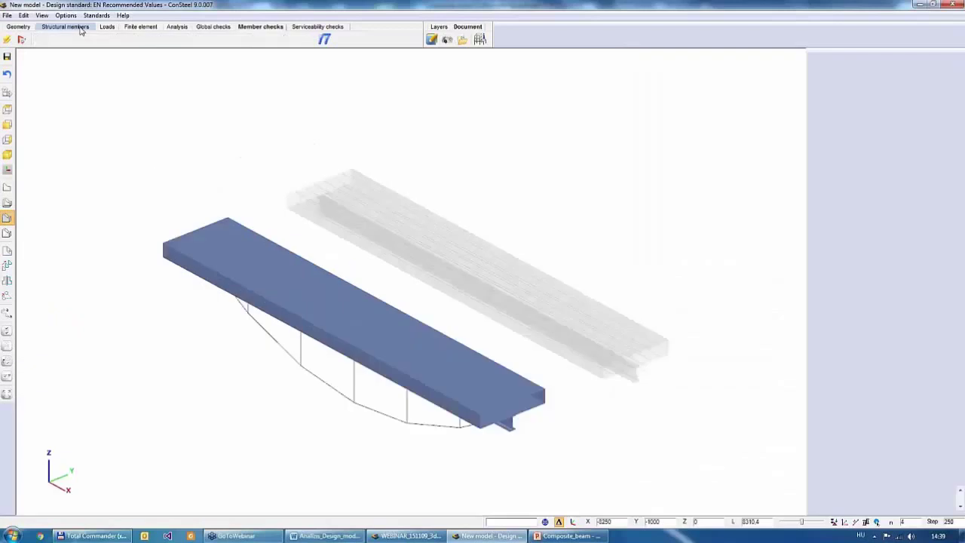
key(Escape)
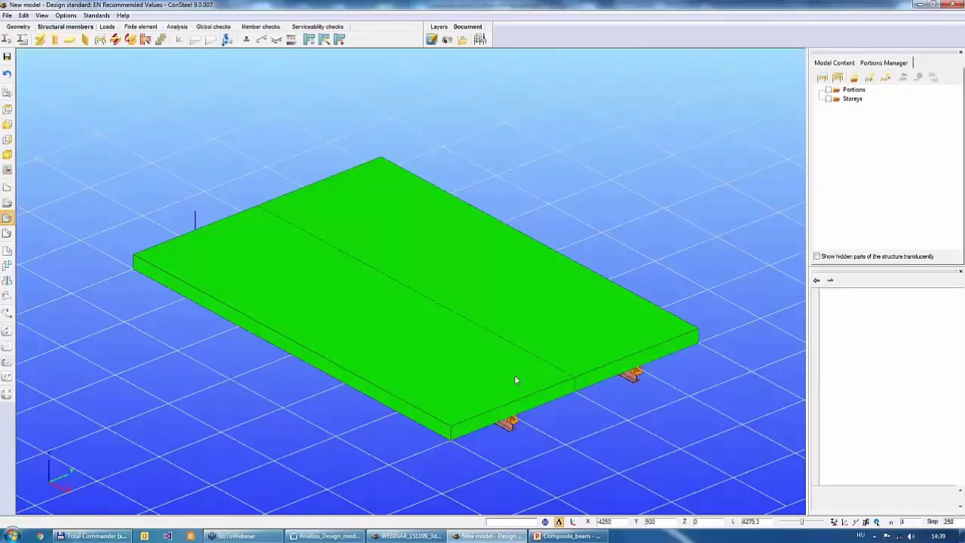
click(547, 386)
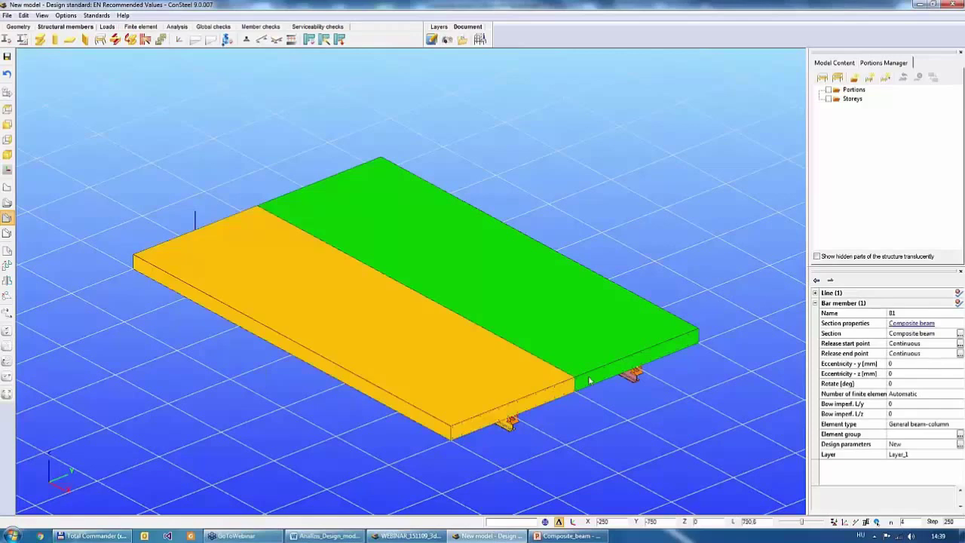
ctrl+click(586, 384)
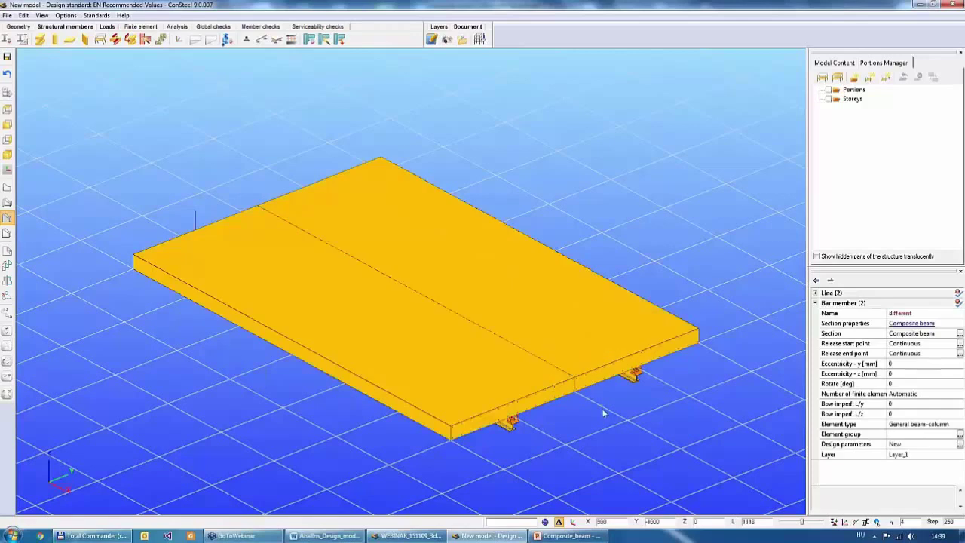
middle_drag(602, 408, 594, 410)
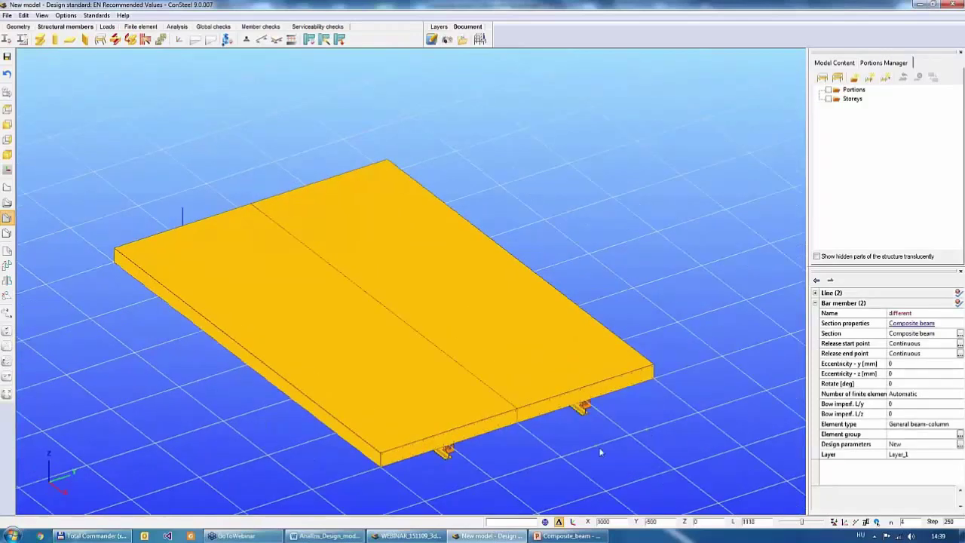
middle_drag(598, 447, 576, 381)
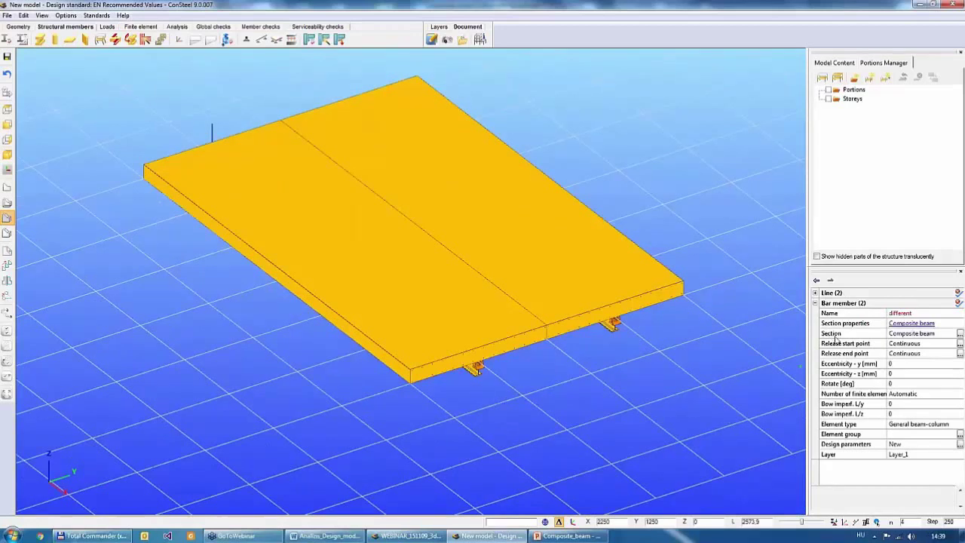
click(959, 334)
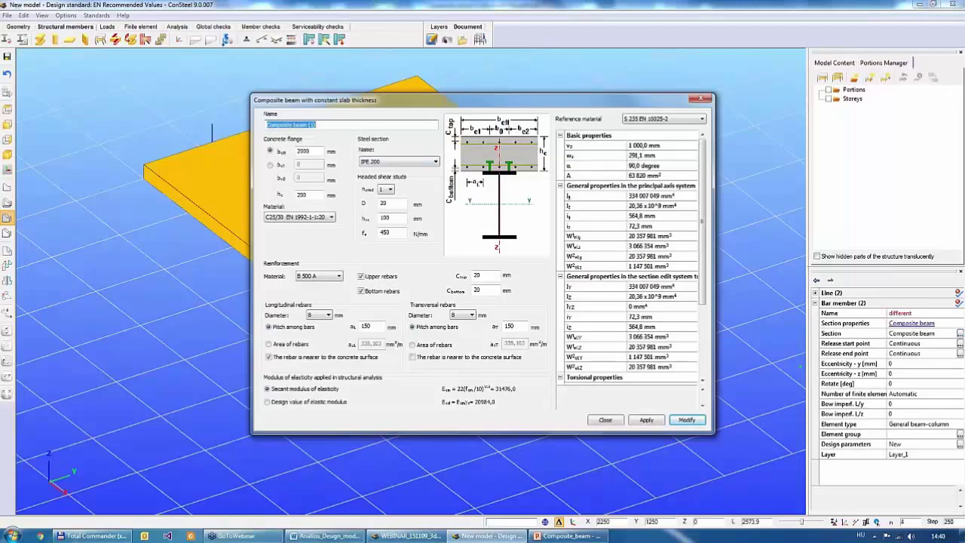
double_click(313, 194)
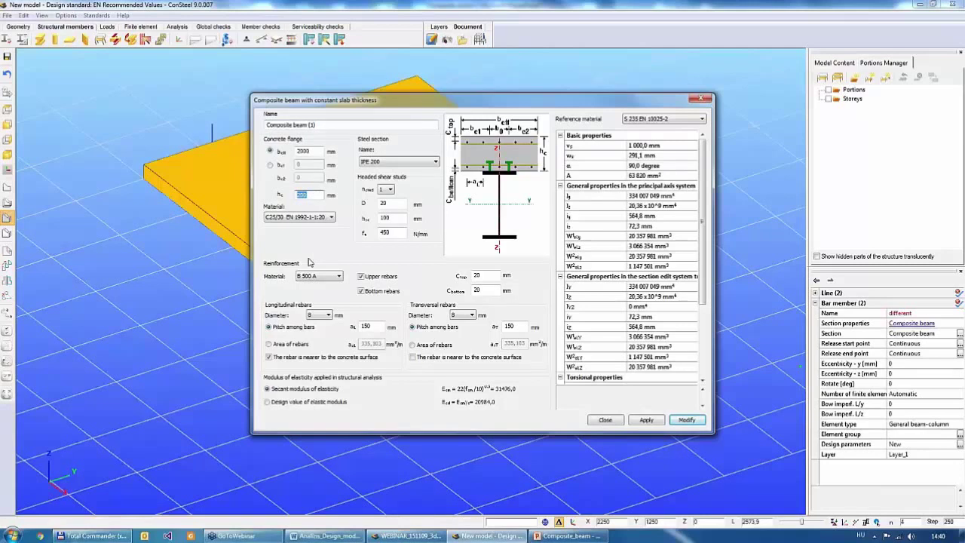
text(2)
click(687, 419)
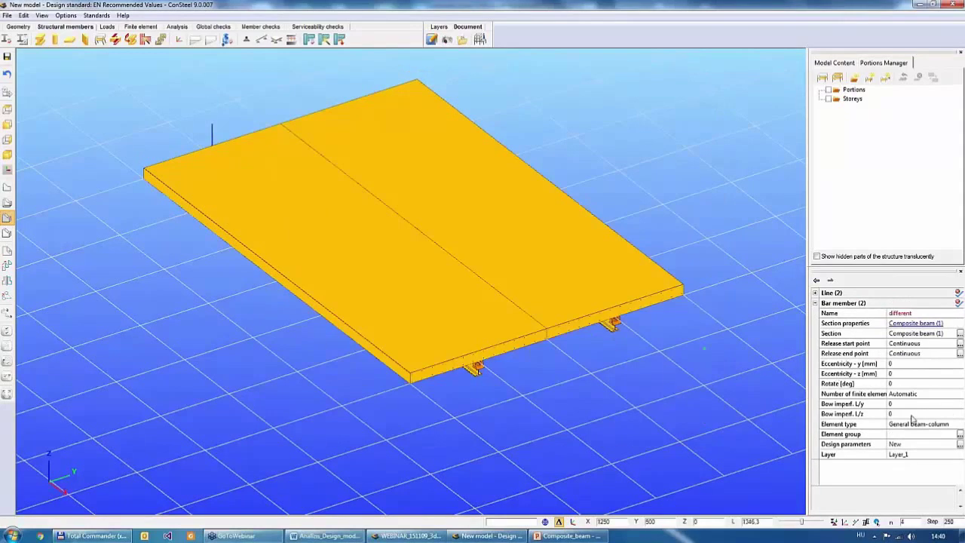
Step: Enable automatic calculation of the number of headed studs in both beams' design parameters and apply the setting
click(960, 445)
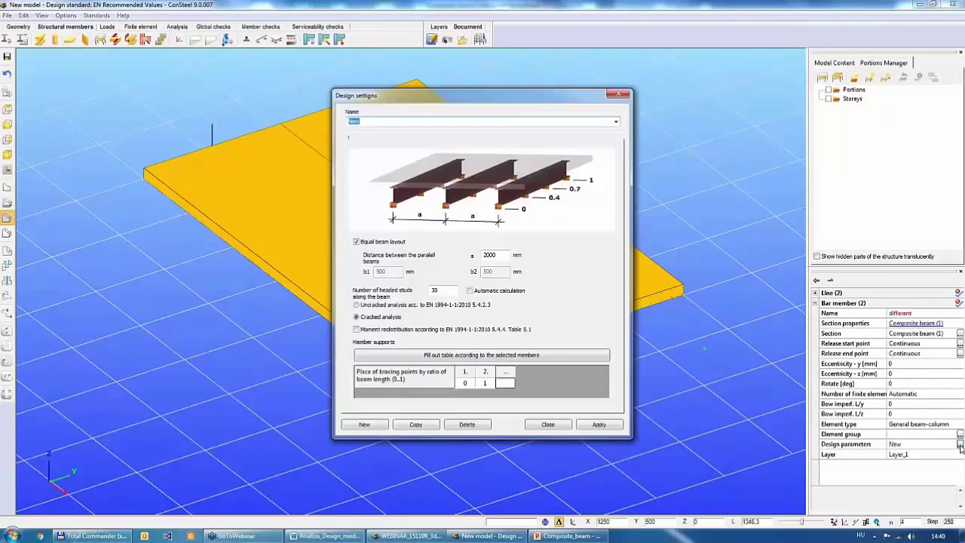
click(469, 291)
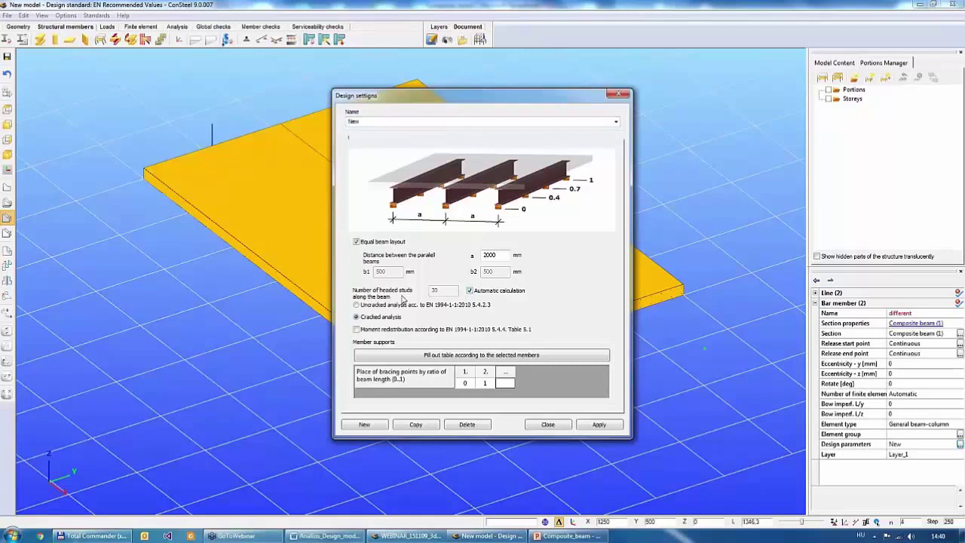
click(599, 425)
click(618, 94)
Step: Analyse the modified model and run the composite beam check on member B1 for Load combination-1
click(178, 26)
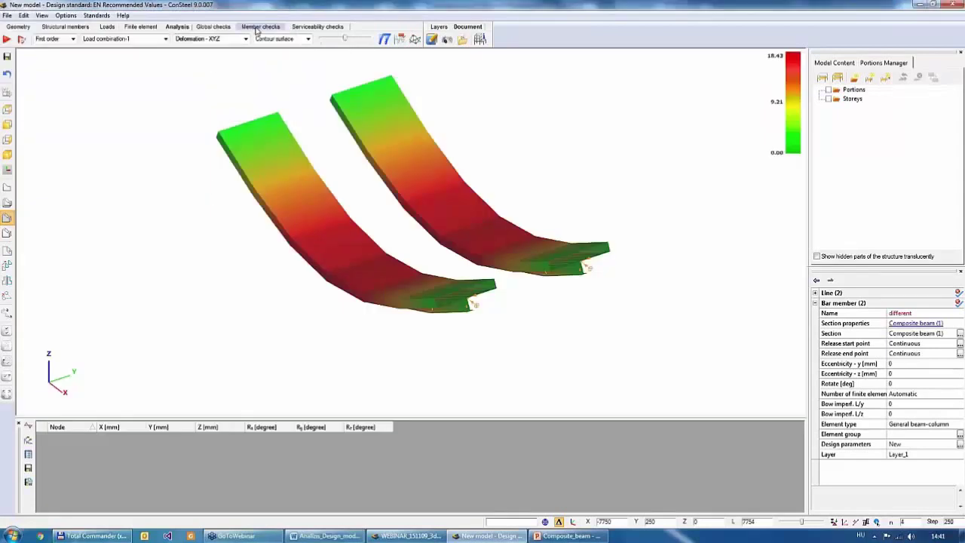
click(260, 26)
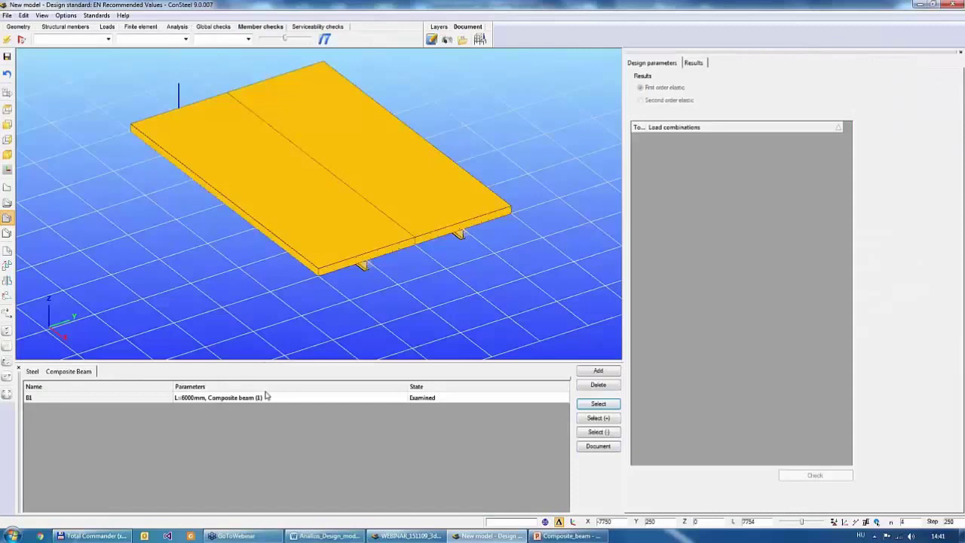
click(265, 397)
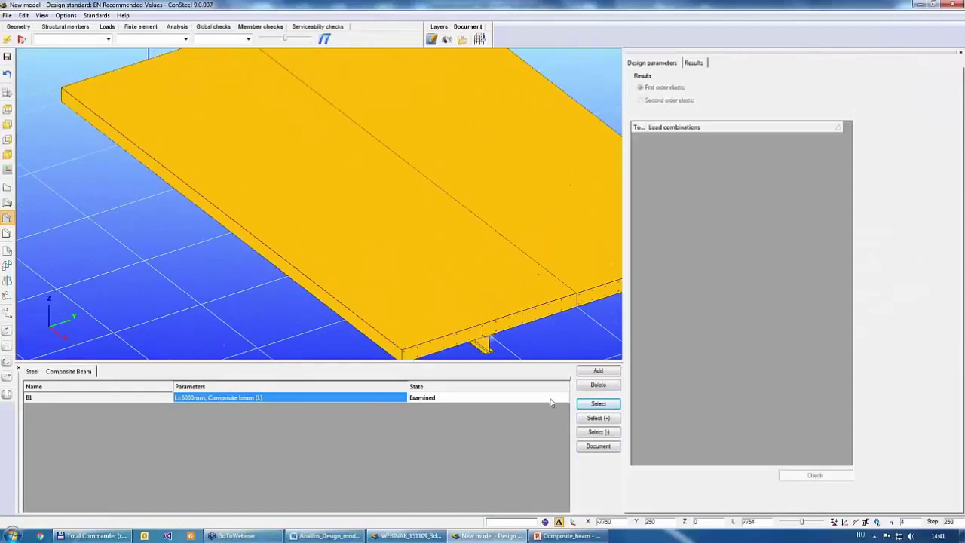
click(598, 404)
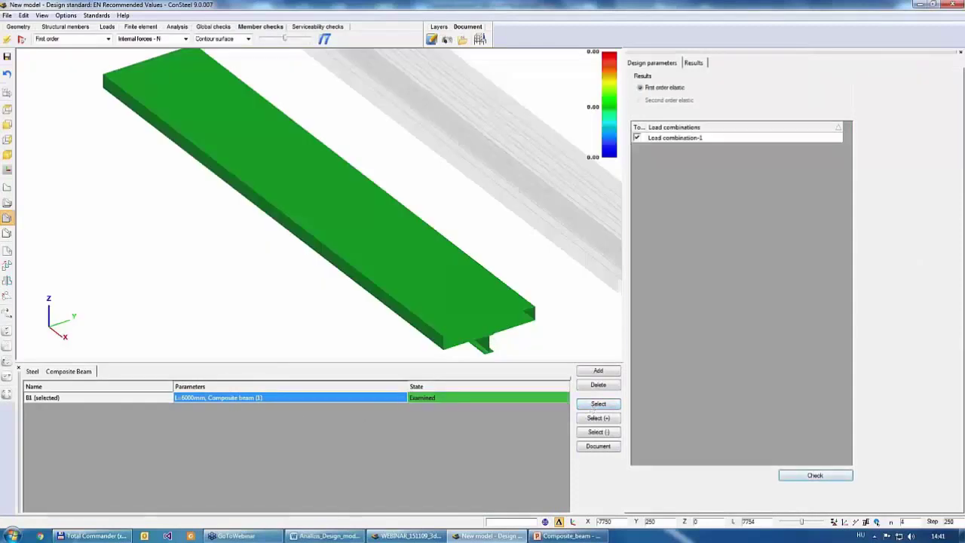
click(815, 475)
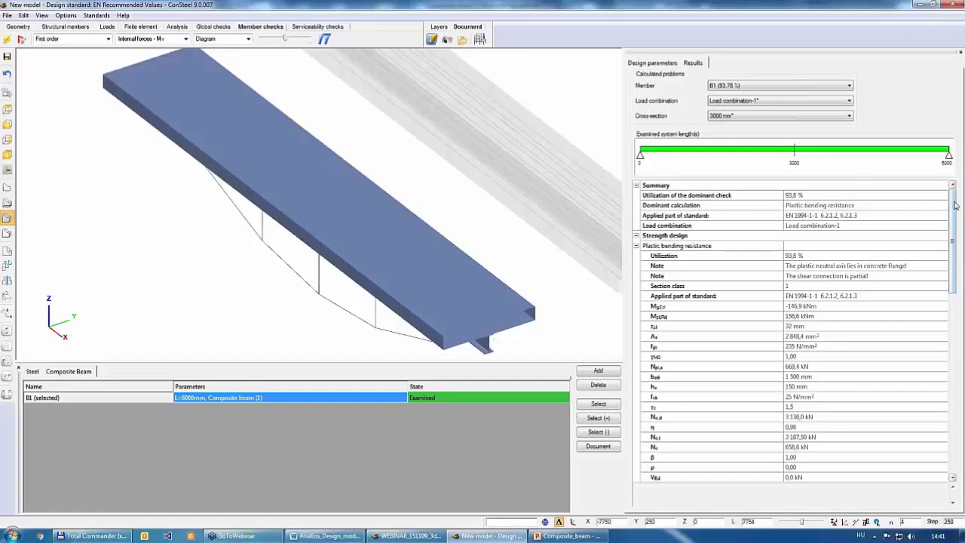
Step: Examine B1's headed stud connector results, comparing optimal, actual and minimal stud numbers, and return to the results summary
drag(955, 204, 954, 283)
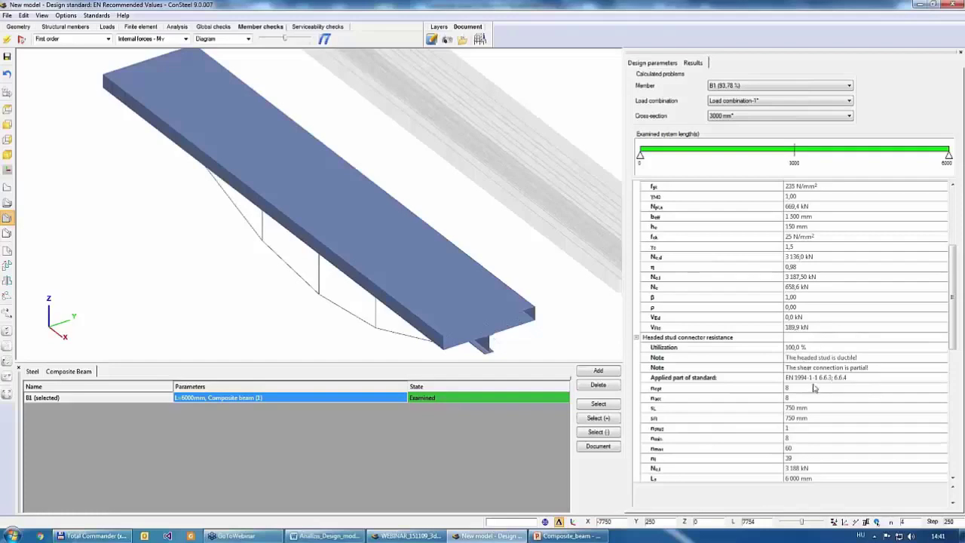
click(675, 390)
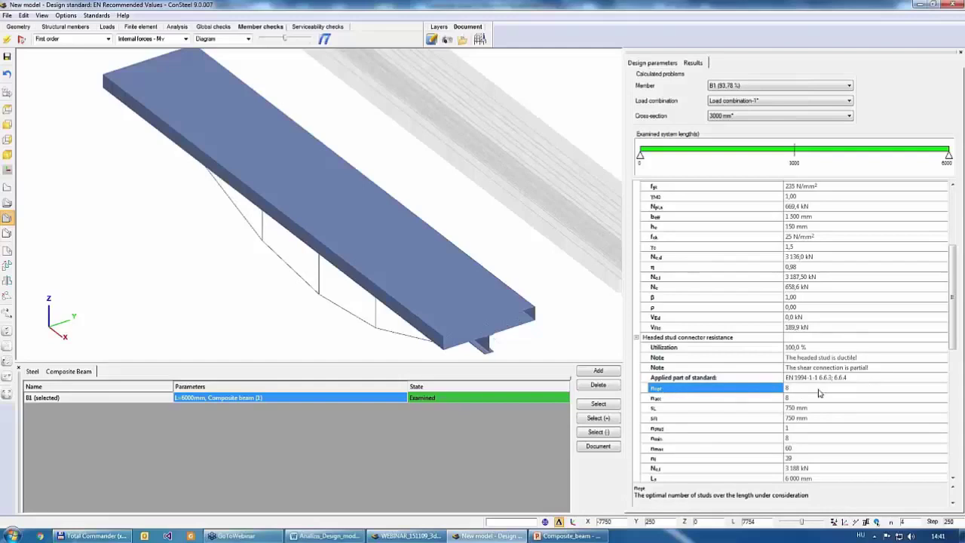
click(686, 402)
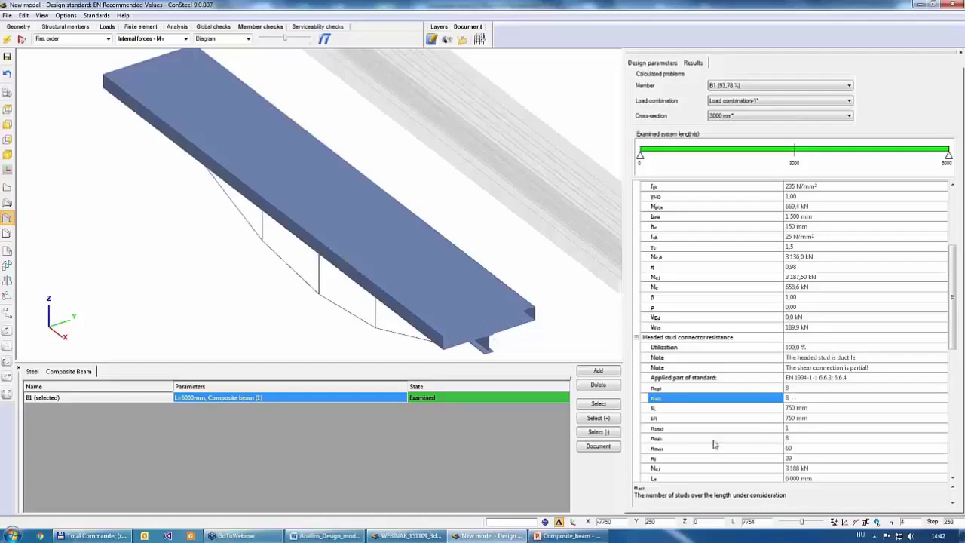
click(672, 440)
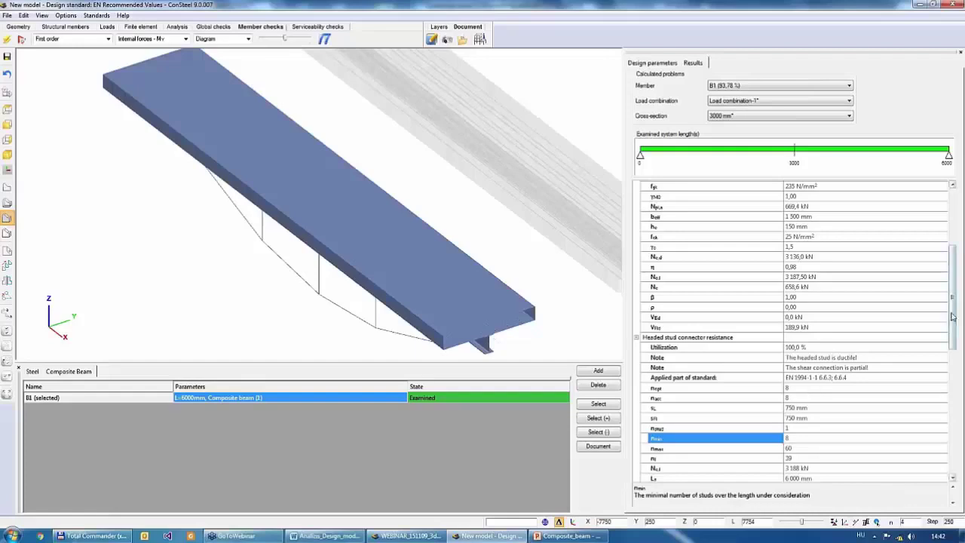
scroll(796, 401, up, 1)
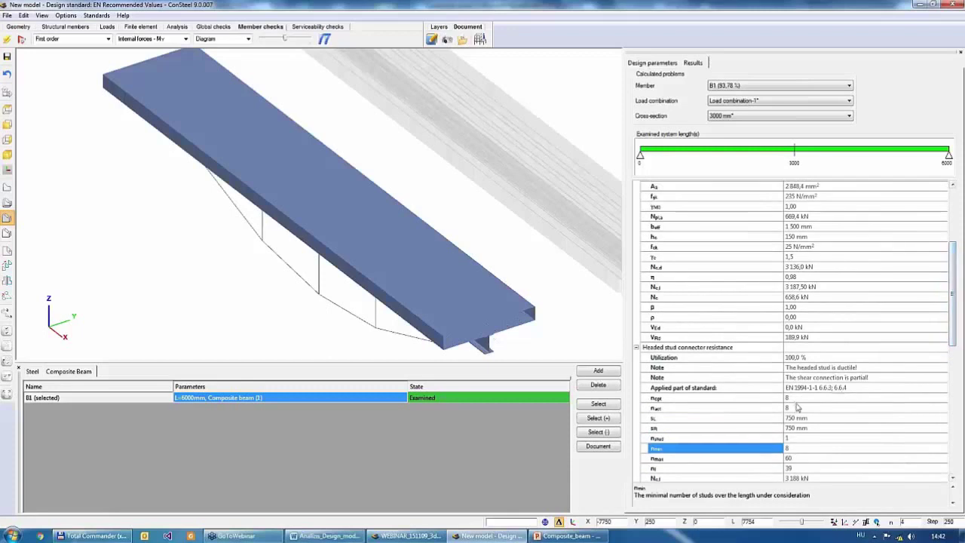
drag(952, 280, 947, 220)
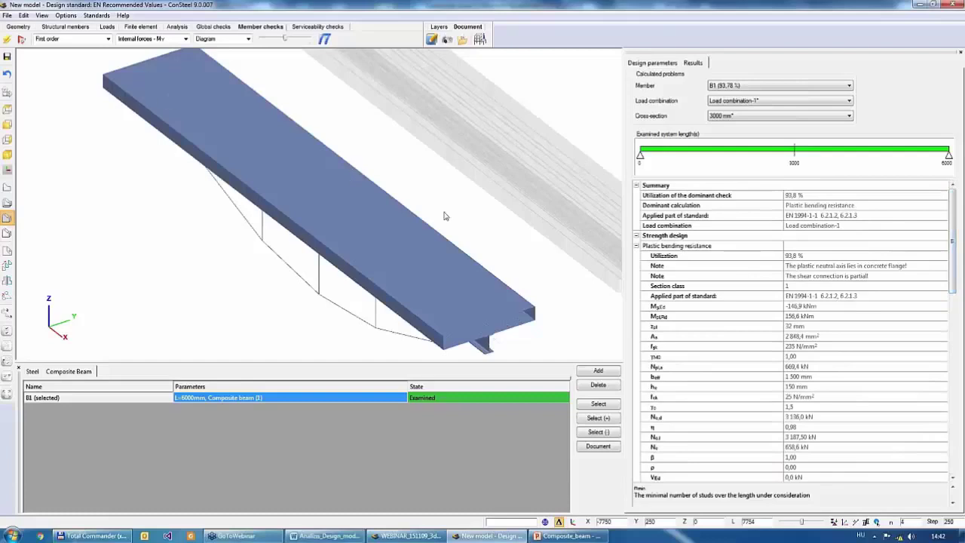
Step: Start a new composite macro section for the structural members, using the composite beam with profiled steel sheeting type
click(64, 27)
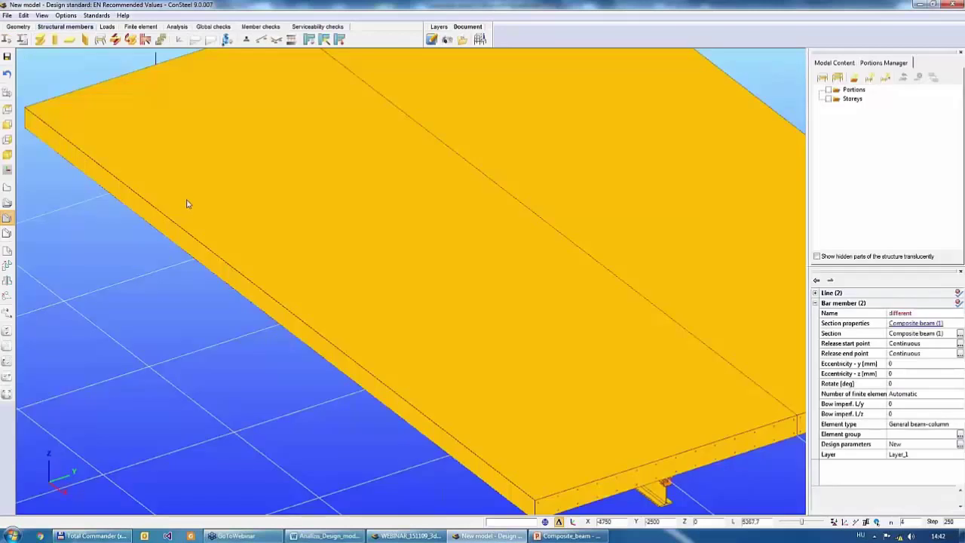
scroll(547, 424, down, 3)
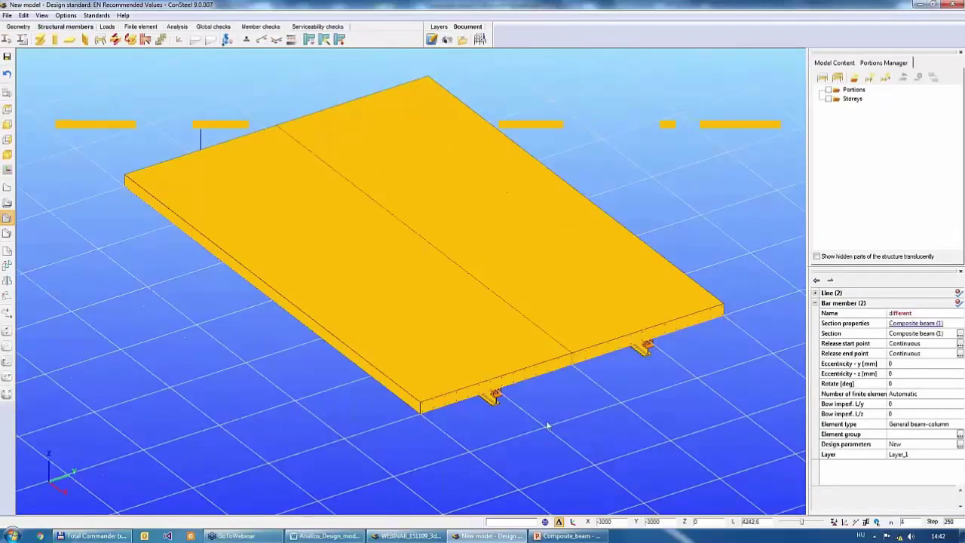
middle_drag(555, 429, 528, 381)
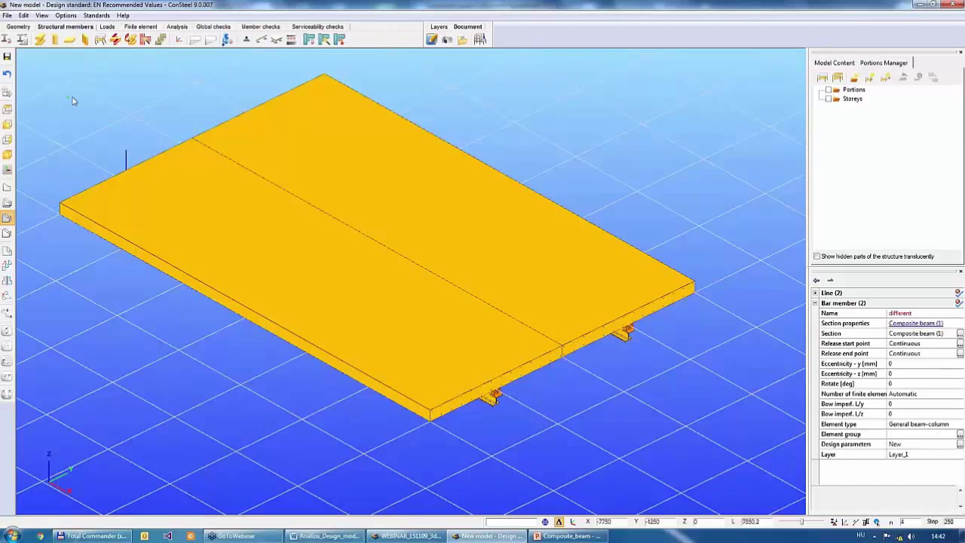
click(7, 40)
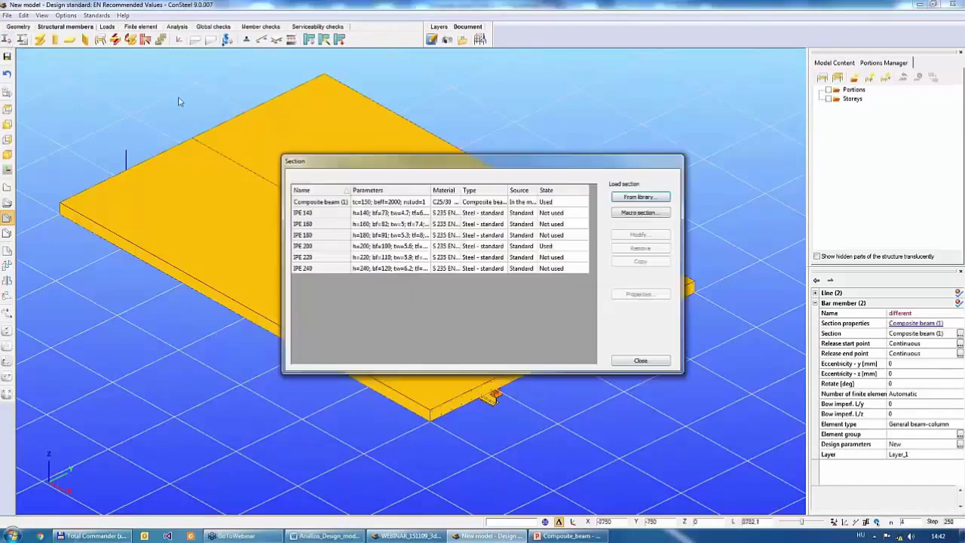
click(641, 213)
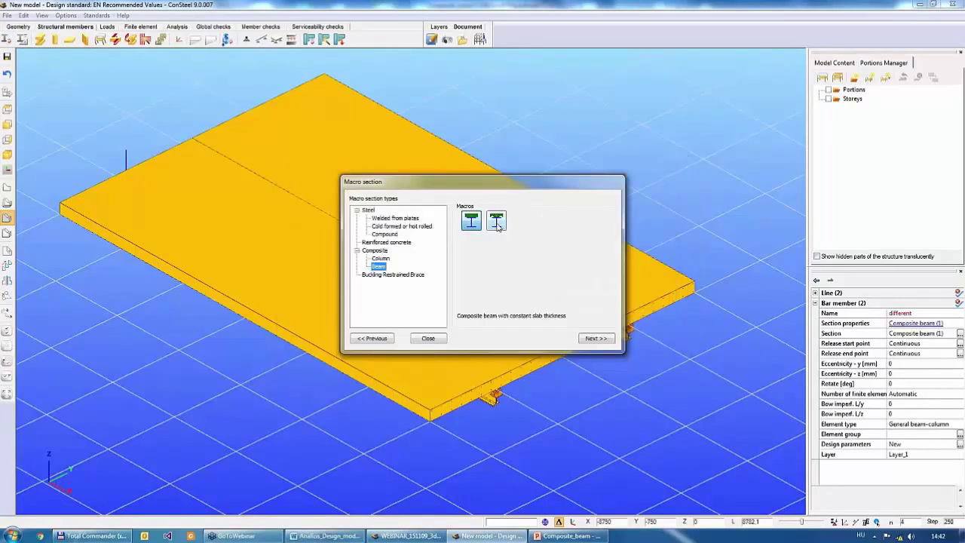
click(497, 226)
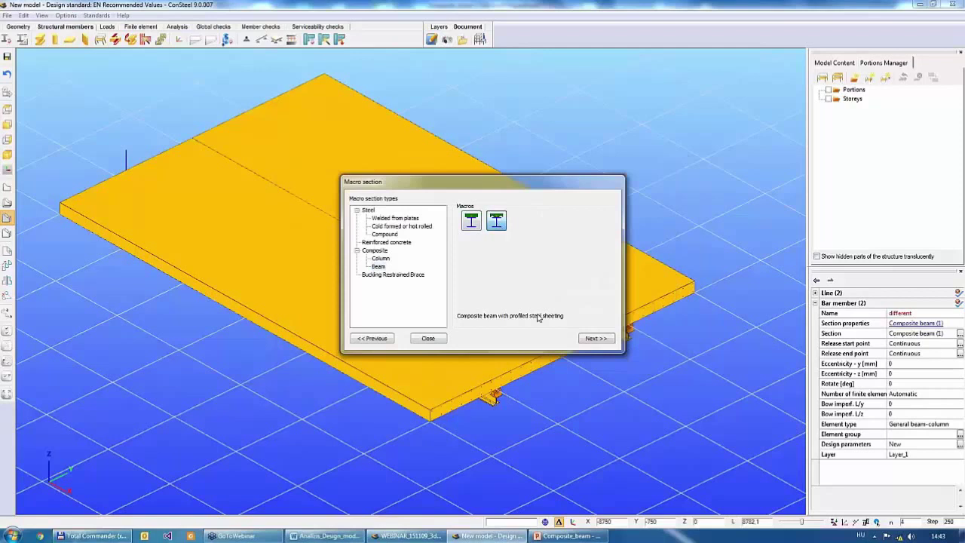
click(586, 340)
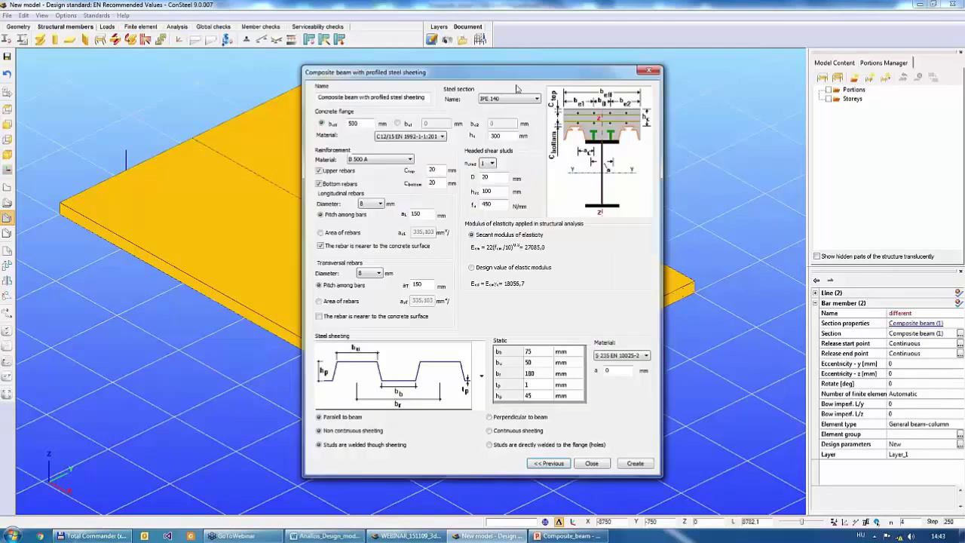
drag(510, 78, 621, 80)
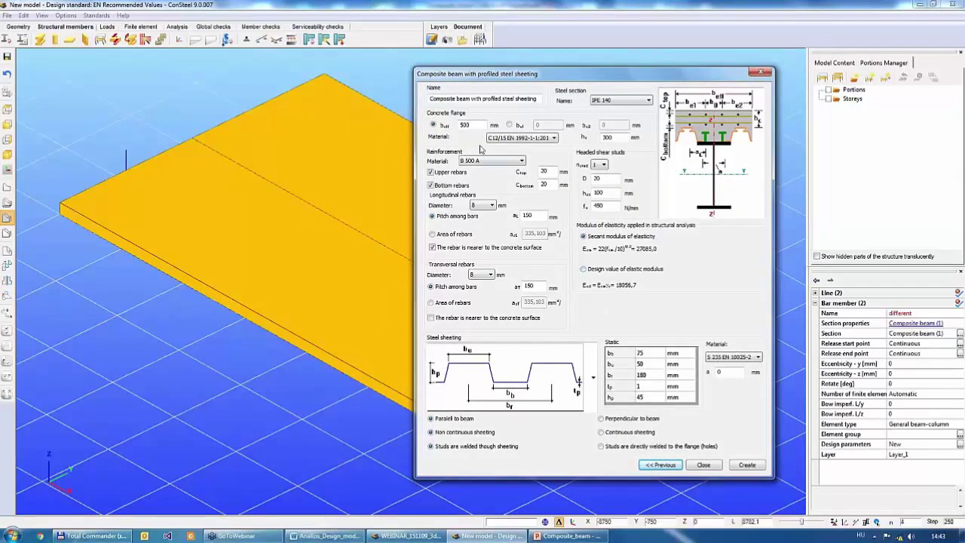
Step: Set the new section's concrete flange to an effective width of 2000 mm and C25/30 concrete
double_click(475, 125)
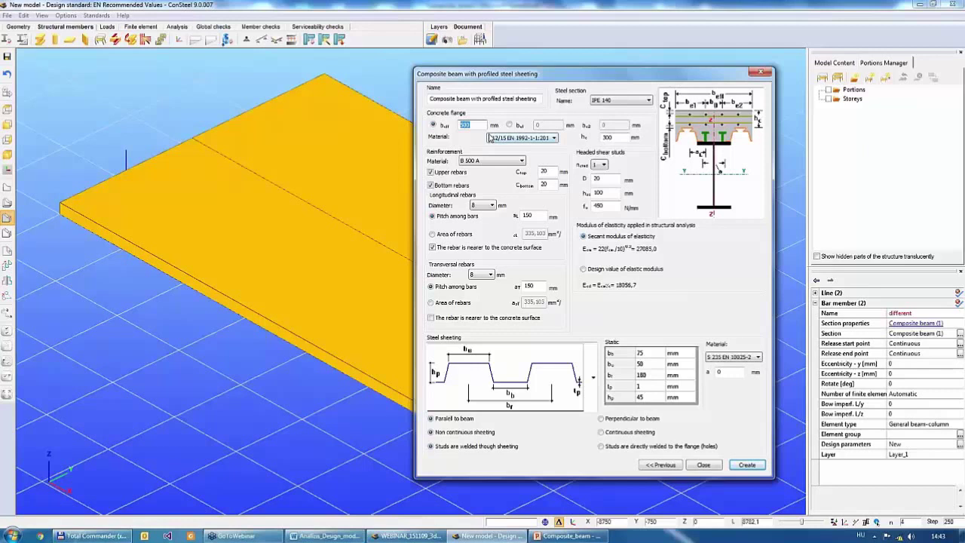
click(468, 125)
click(534, 139)
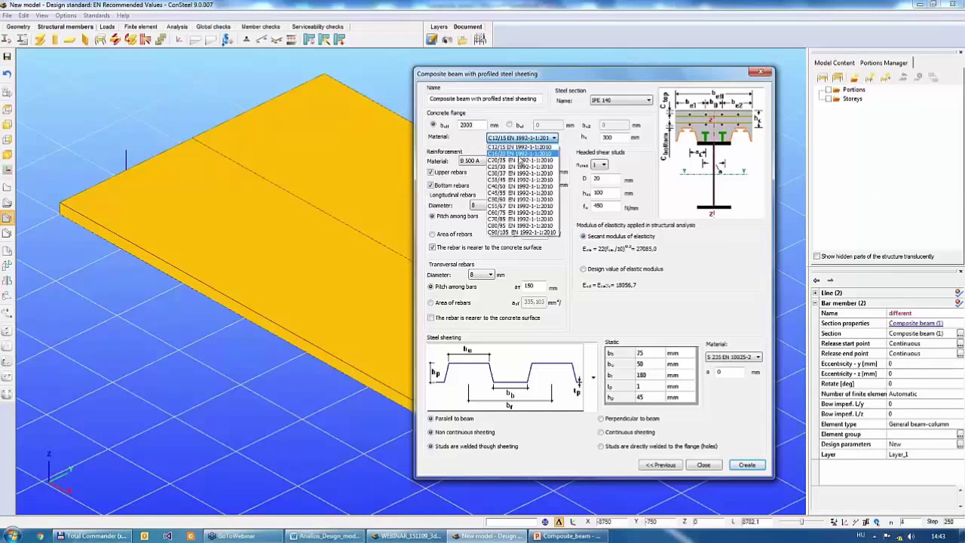
click(509, 167)
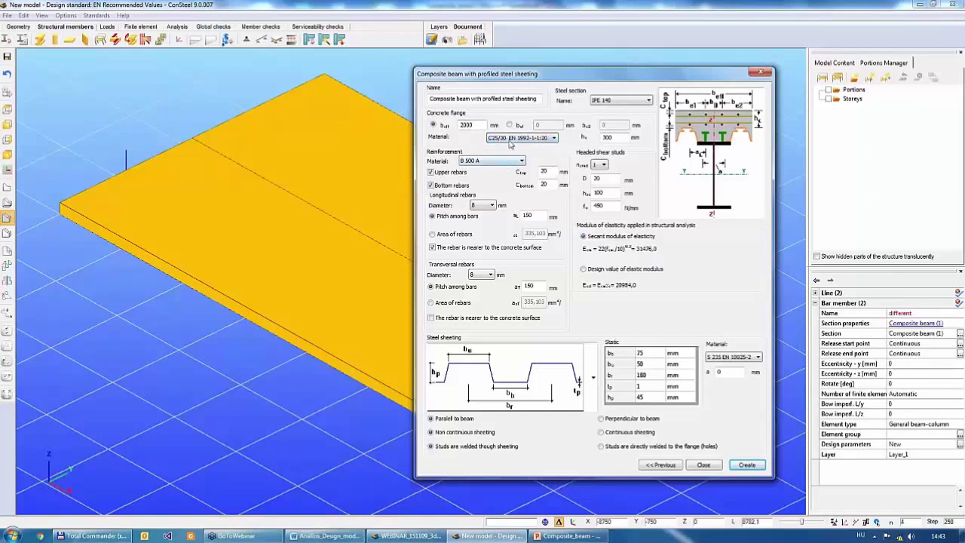
Step: Set the concrete flange thickness to 200 mm and choose the plain trapezoidal steel sheeting profile without stiffeners
double_click(618, 138)
text(2)
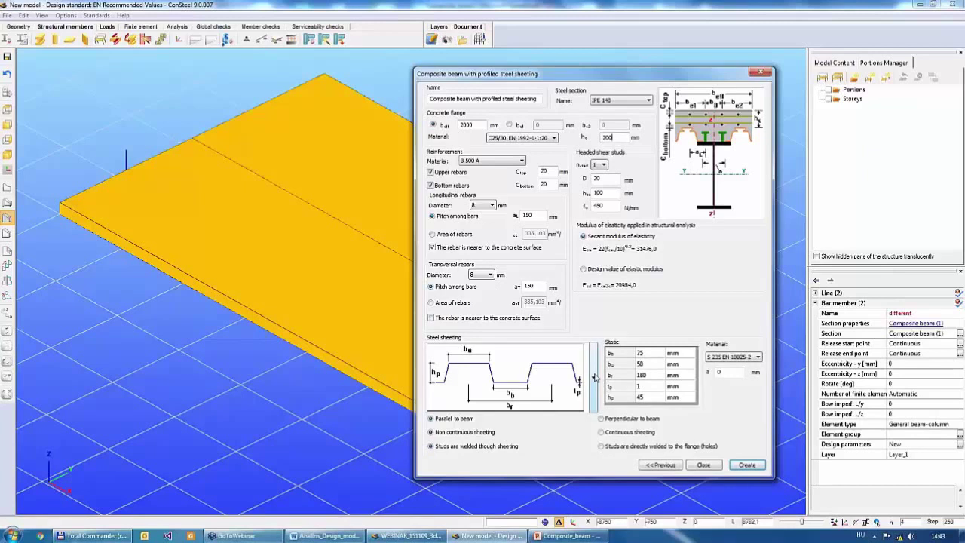
click(593, 375)
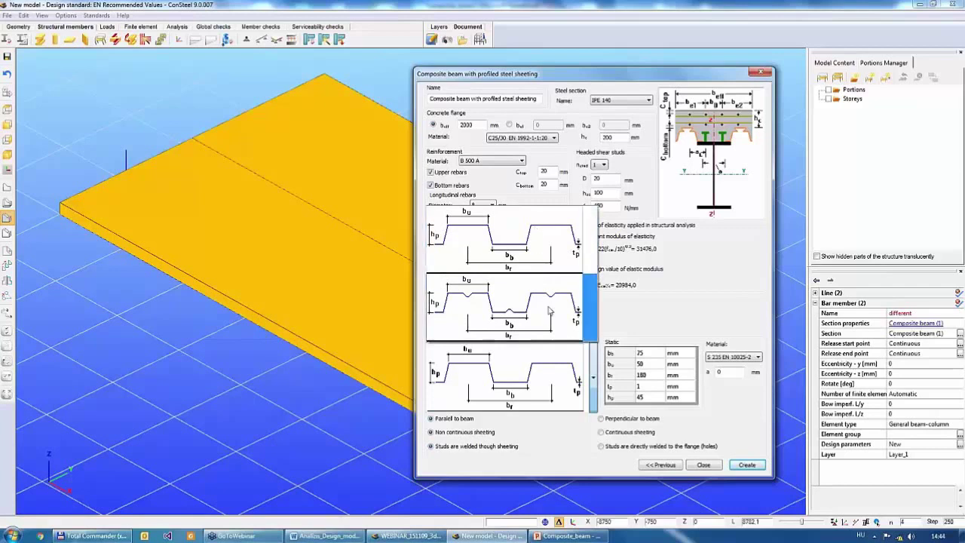
click(545, 248)
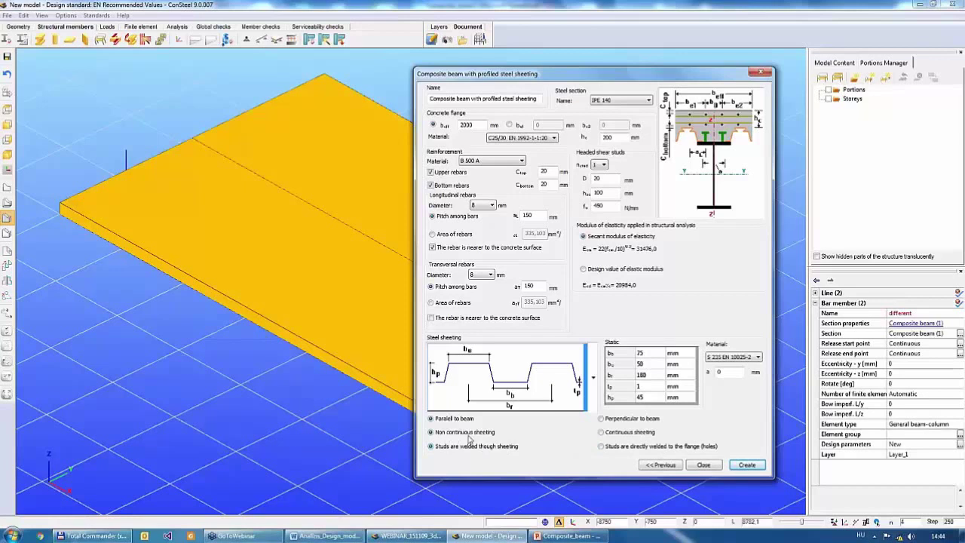
Step: Set the sheeting's distance a to 50 mm, create the composite section, and close the section list
double_click(730, 372)
text(5)
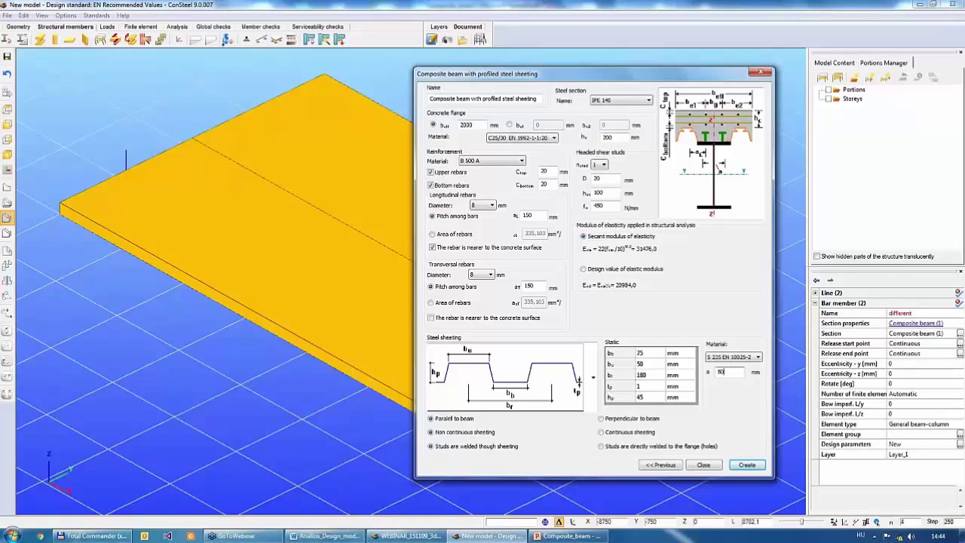
click(746, 465)
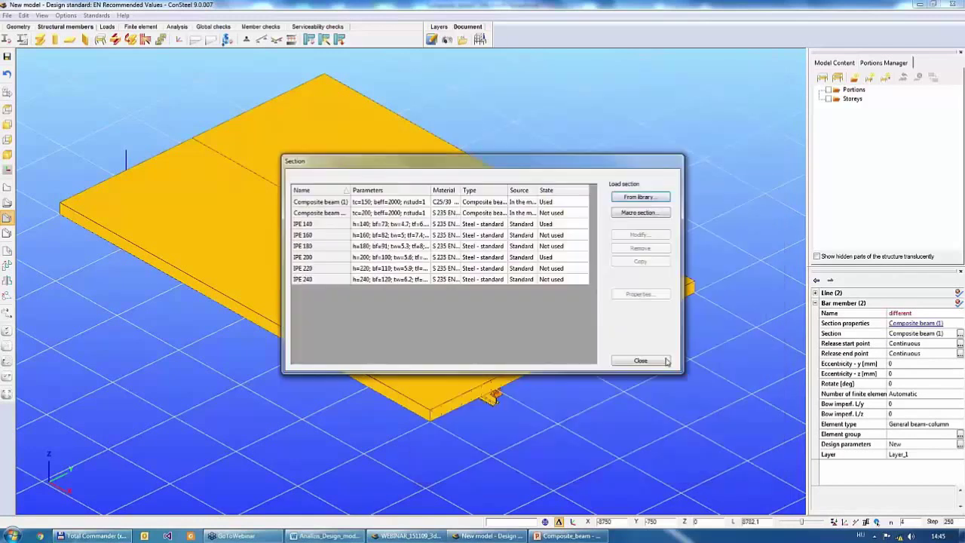
click(640, 361)
Step: Assign the composite beam with profiled steel sheeting section to both selected bar members and clear the selection
middle_drag(626, 396, 599, 381)
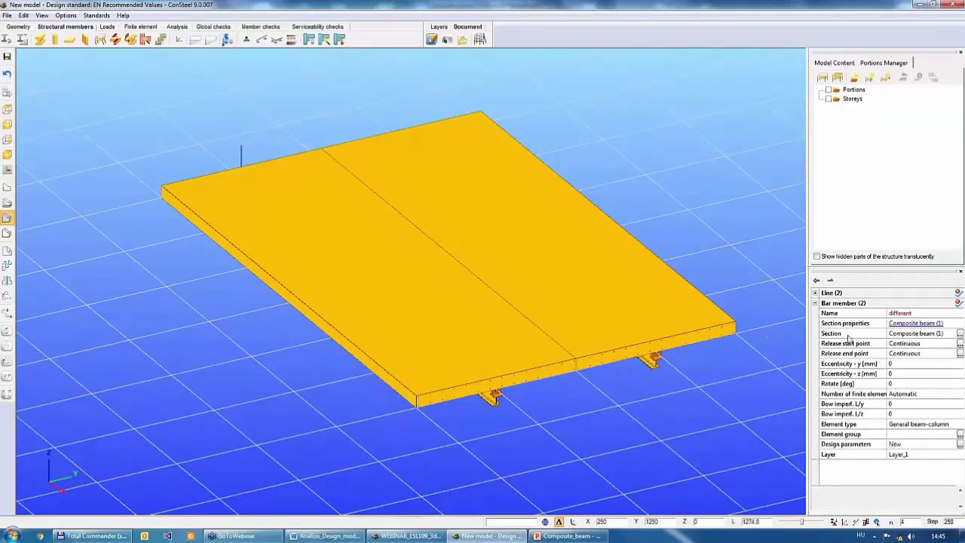
click(944, 336)
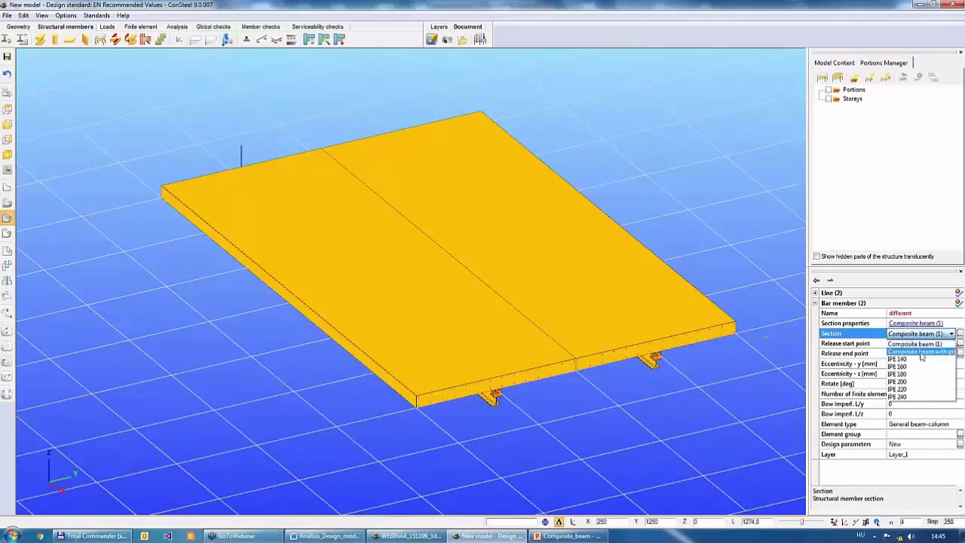
click(935, 352)
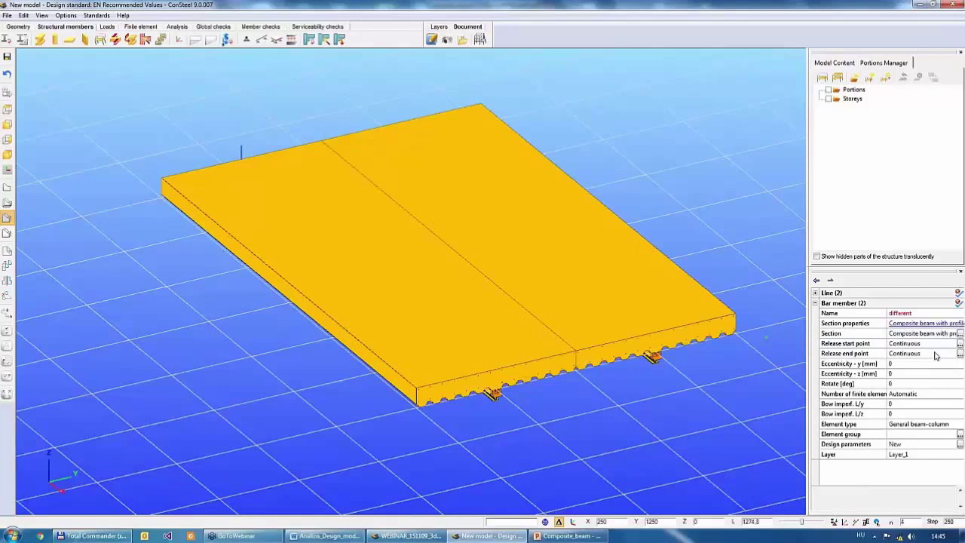
key(Escape)
middle_drag(655, 420, 645, 405)
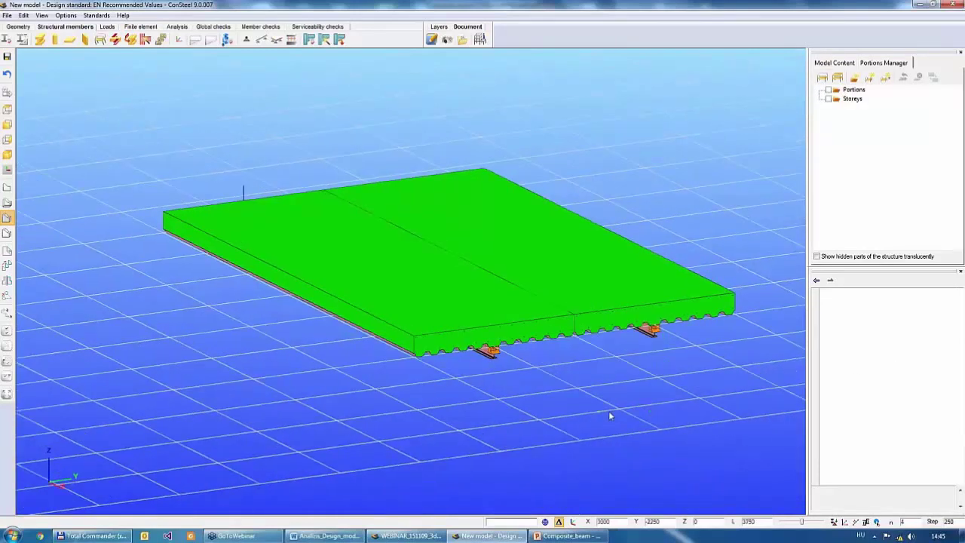
Step: Rerun the analysis of the two-beam model with the new sheeting section
click(254, 28)
click(177, 26)
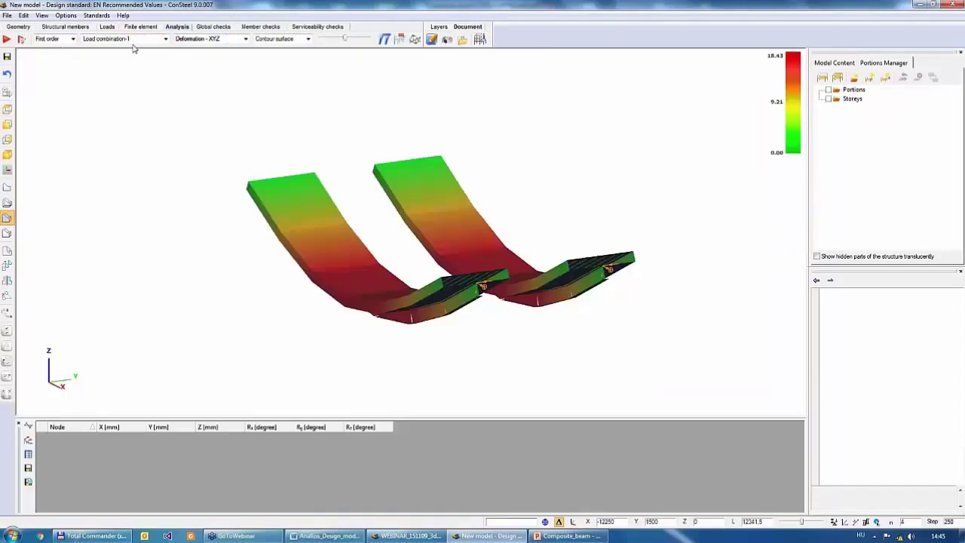
click(8, 38)
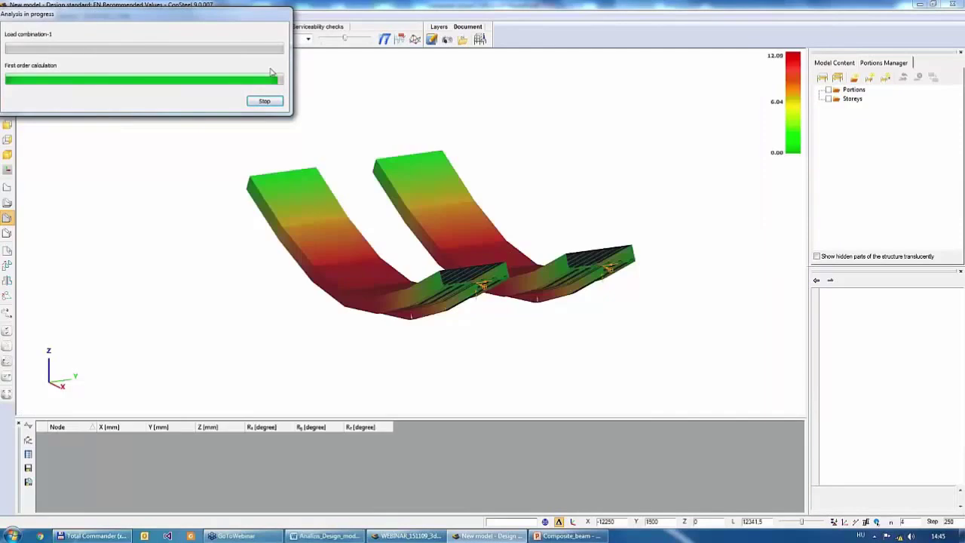
Step: Add the front beam to the composite beam checks and run the check on it for Load combination-1
click(260, 26)
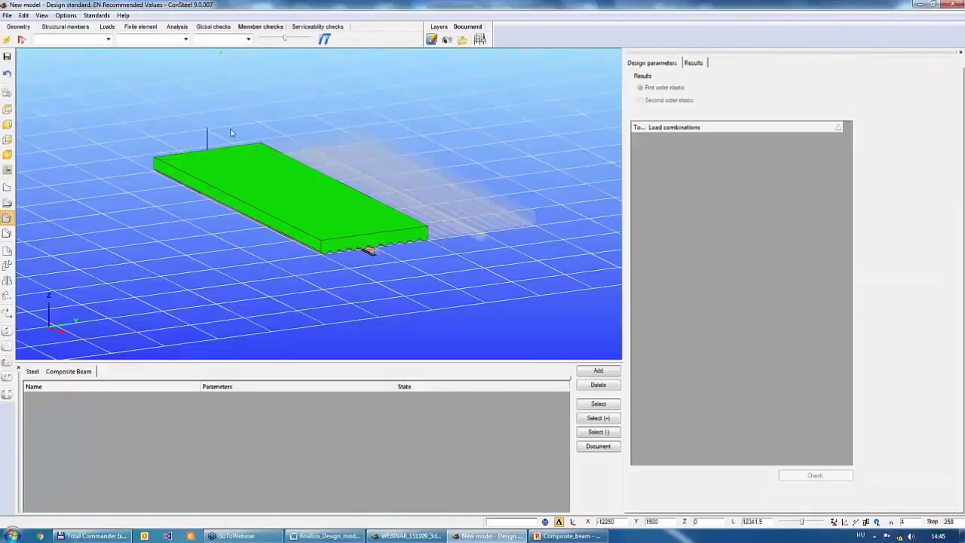
scroll(271, 196, up, 2)
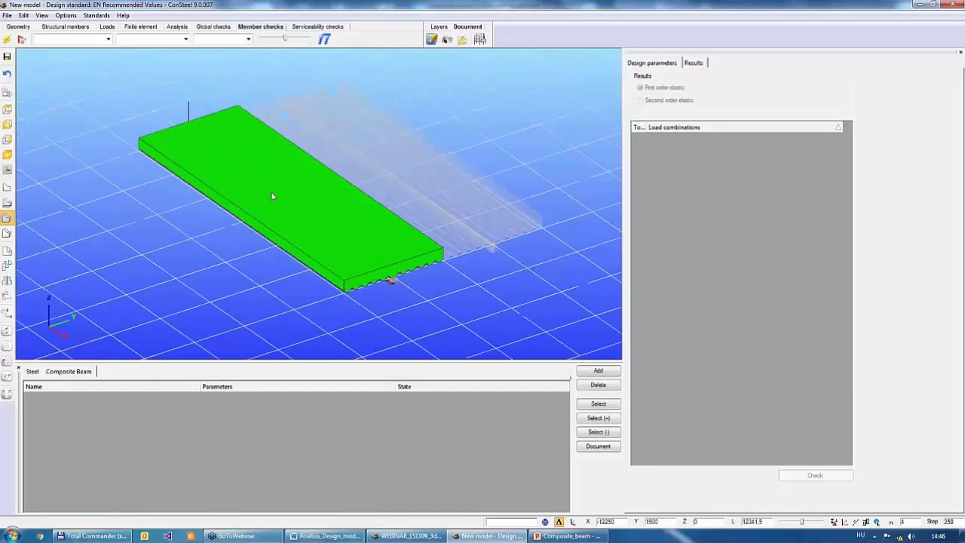
click(298, 223)
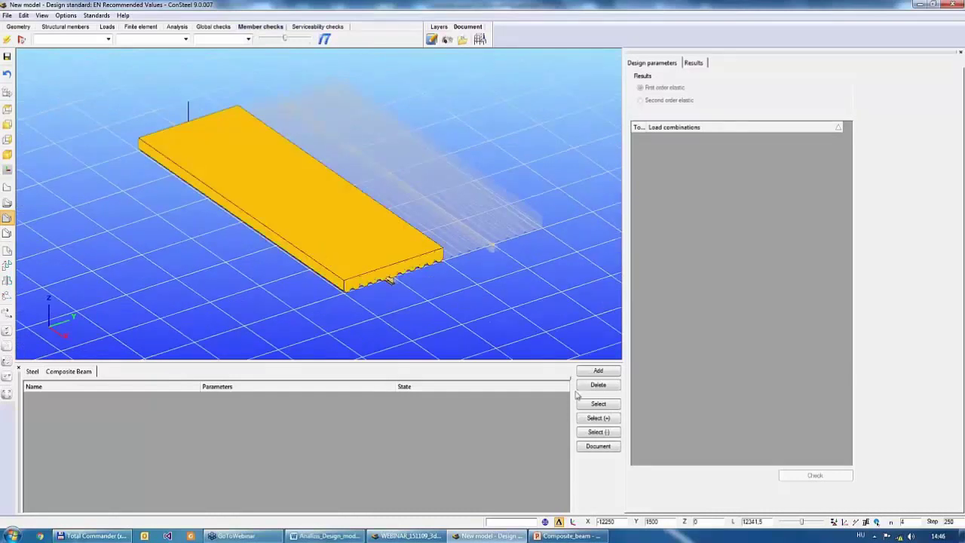
click(598, 371)
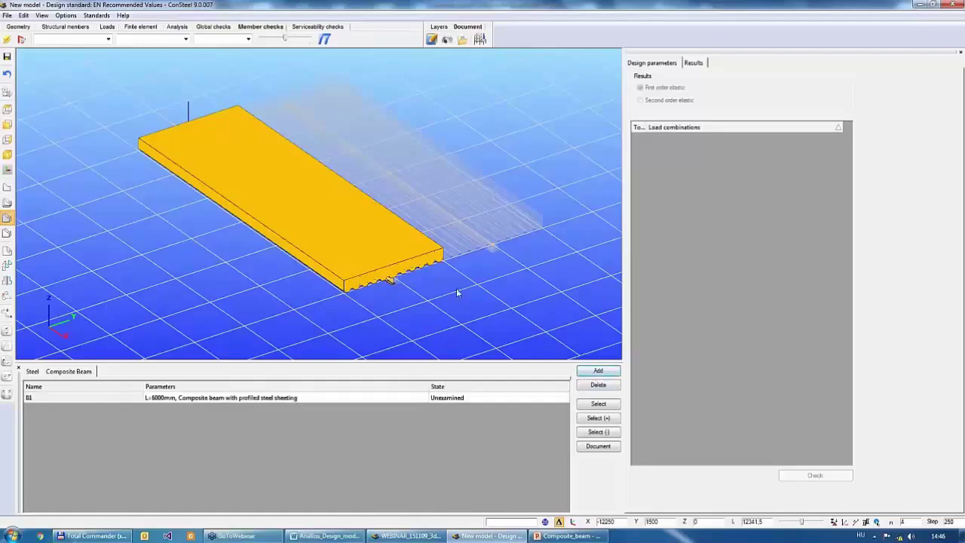
click(163, 397)
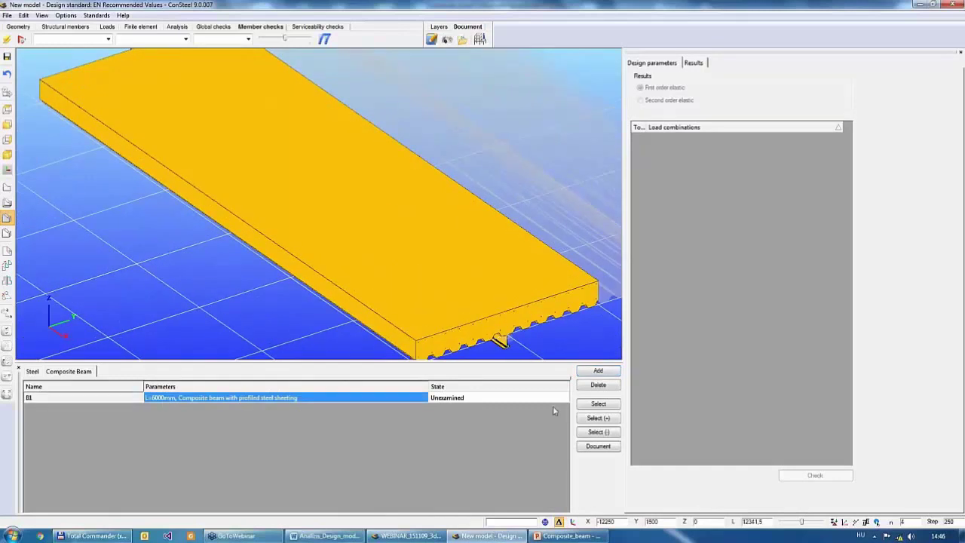
click(598, 404)
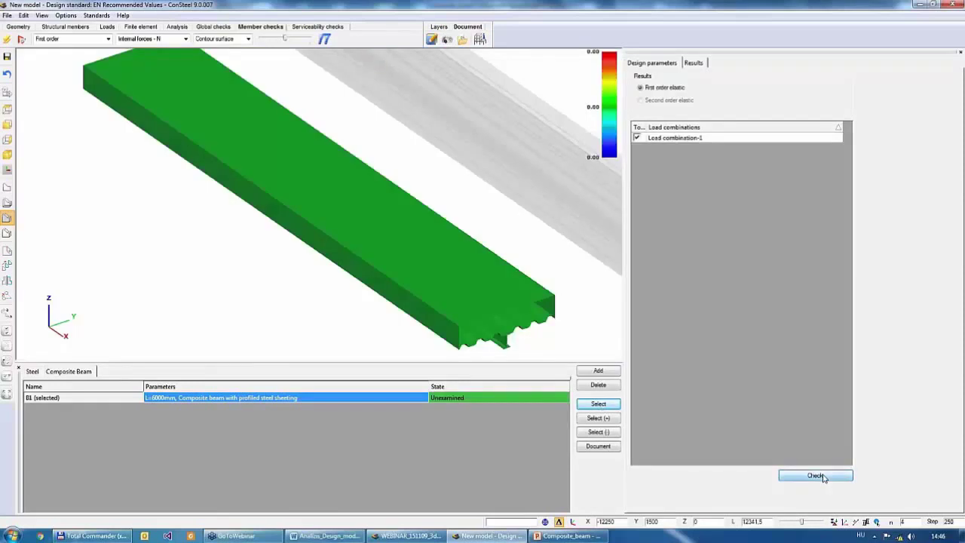
click(815, 476)
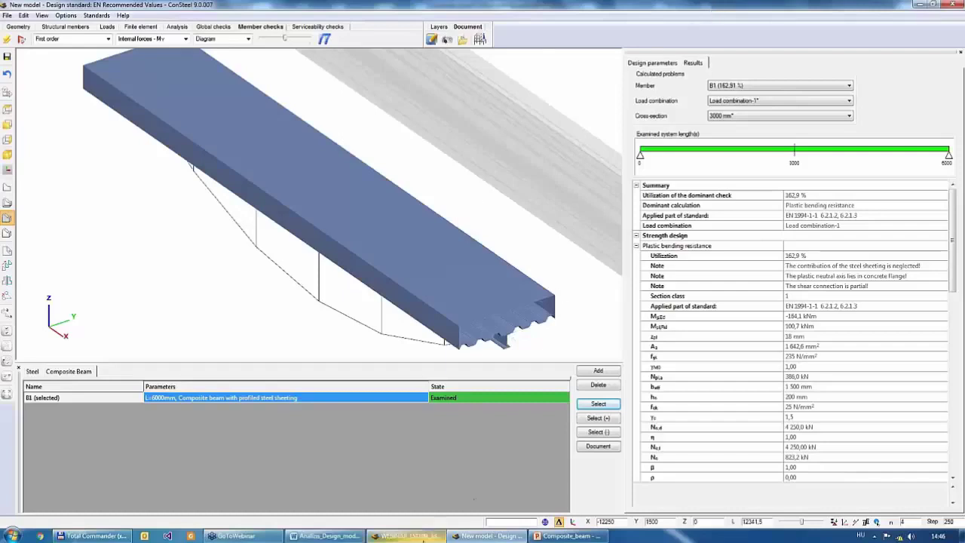
Step: Switch to the ConSteel window with the WEBINAR_151109_3d model and view the multi-storey building as a solid model
mouse_move(425, 538)
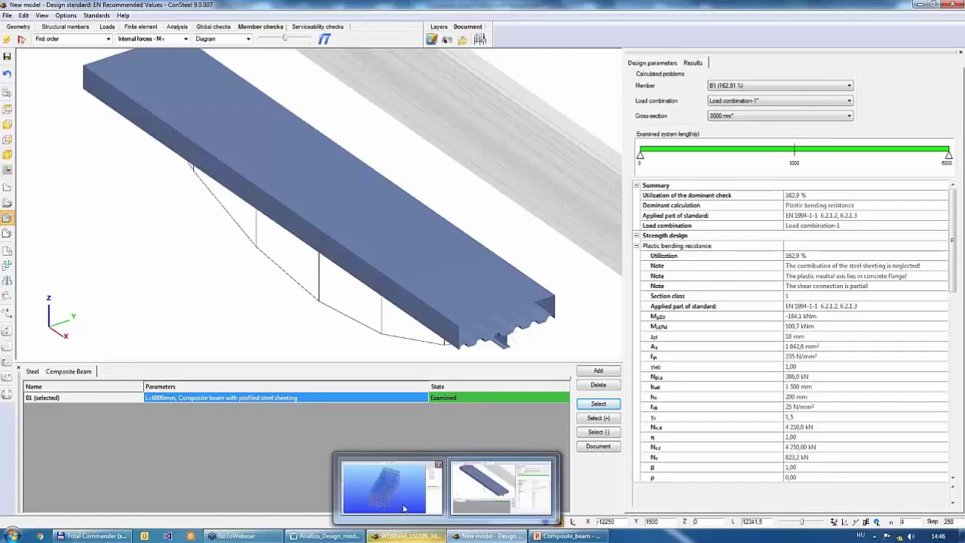
click(403, 508)
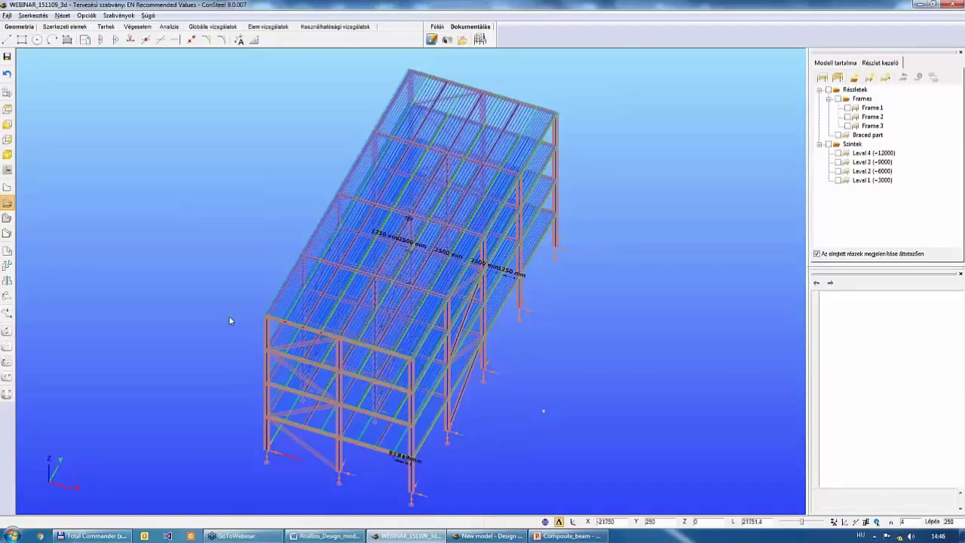
middle_drag(231, 319, 280, 296)
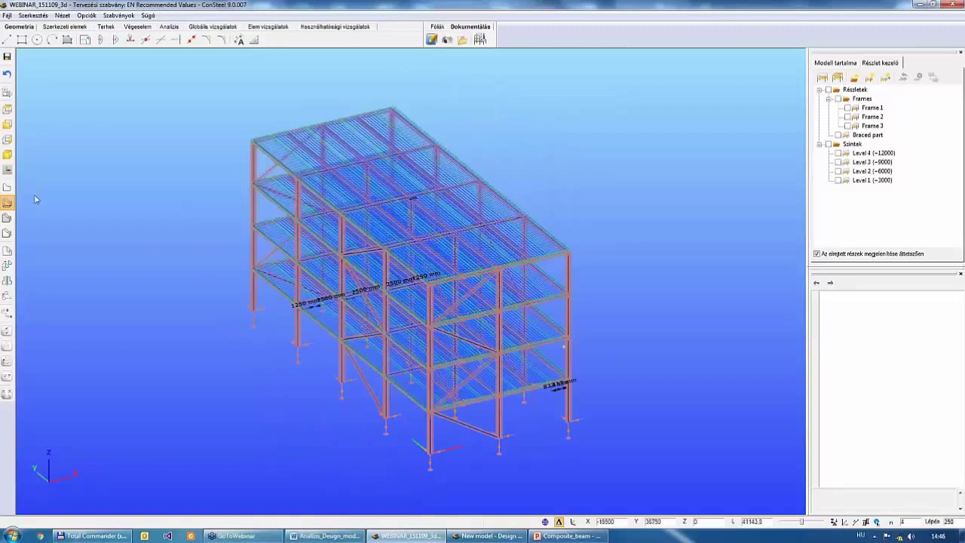
click(7, 217)
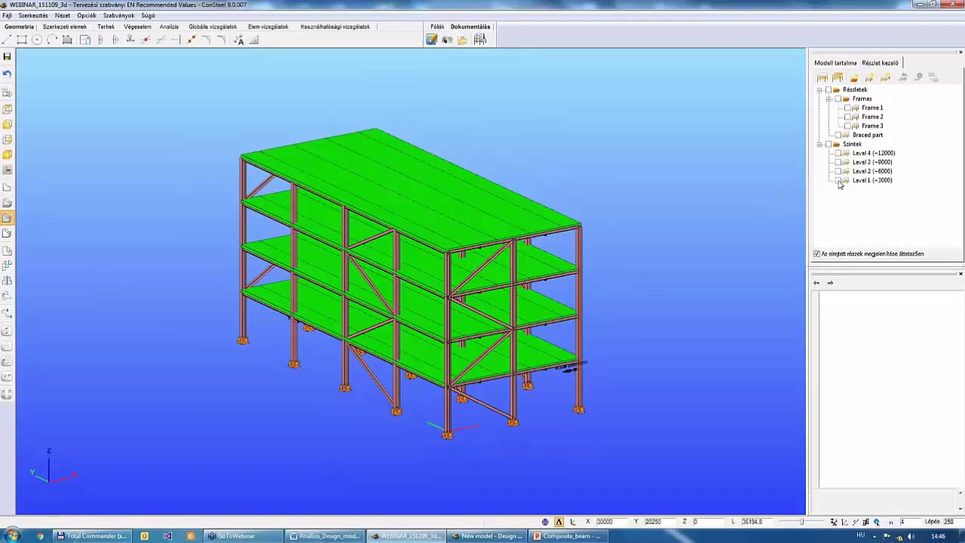
Step: Set the program's user interface language to English in the options
click(88, 18)
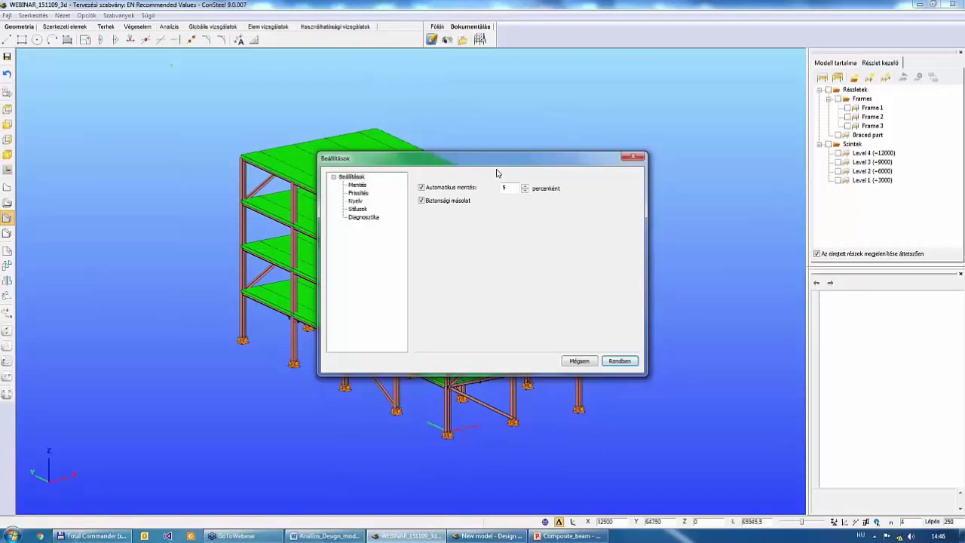
click(357, 201)
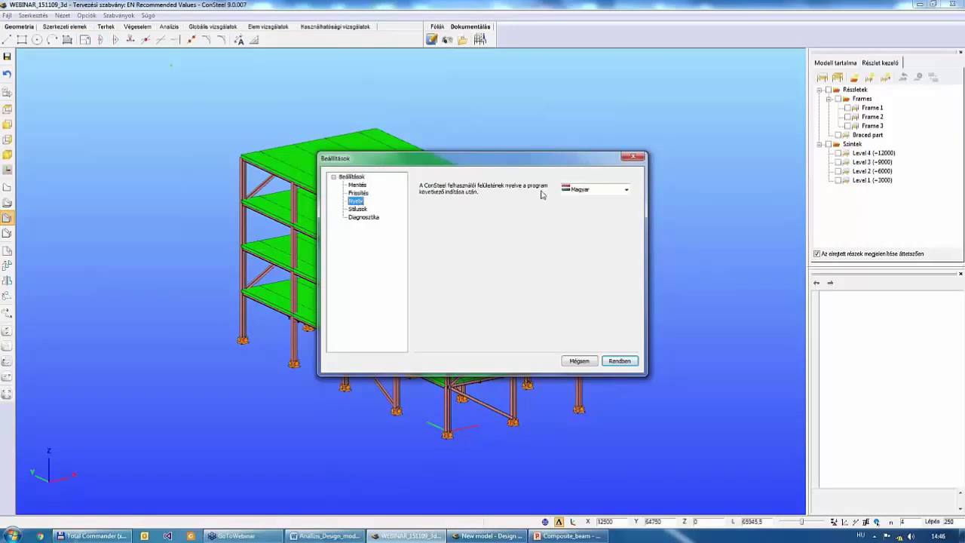
click(582, 189)
click(585, 208)
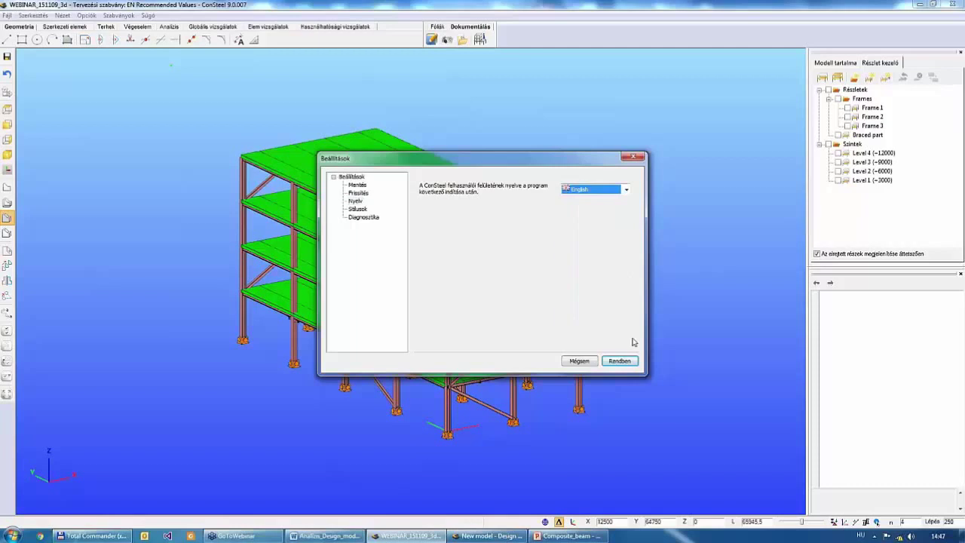
click(619, 361)
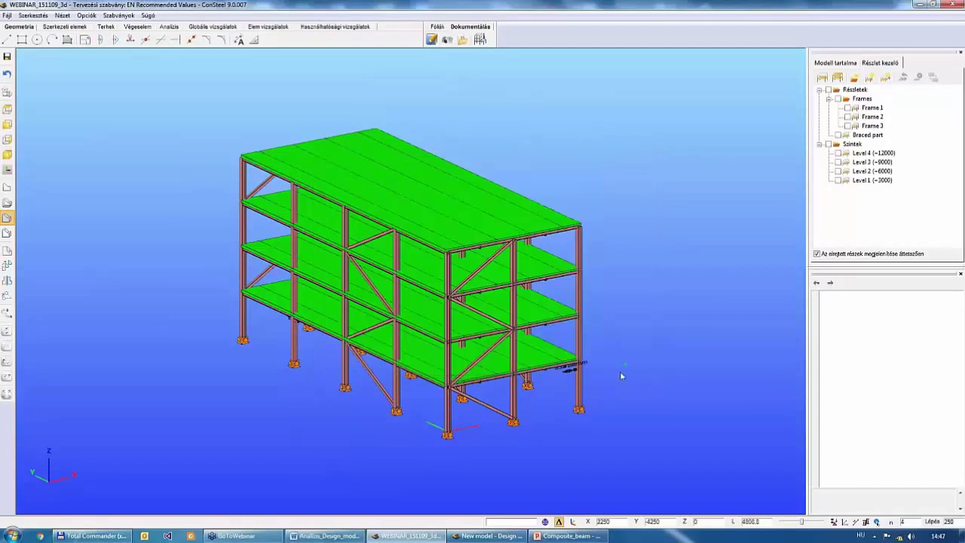
Step: Save the WEBINAR_151109_3d model and close its program window
click(7, 15)
click(33, 66)
click(954, 4)
Step: Start ConSteel 9.0 again, open the recent model WEBINAR_151109_3d, and display the building as a solid model
click(12, 535)
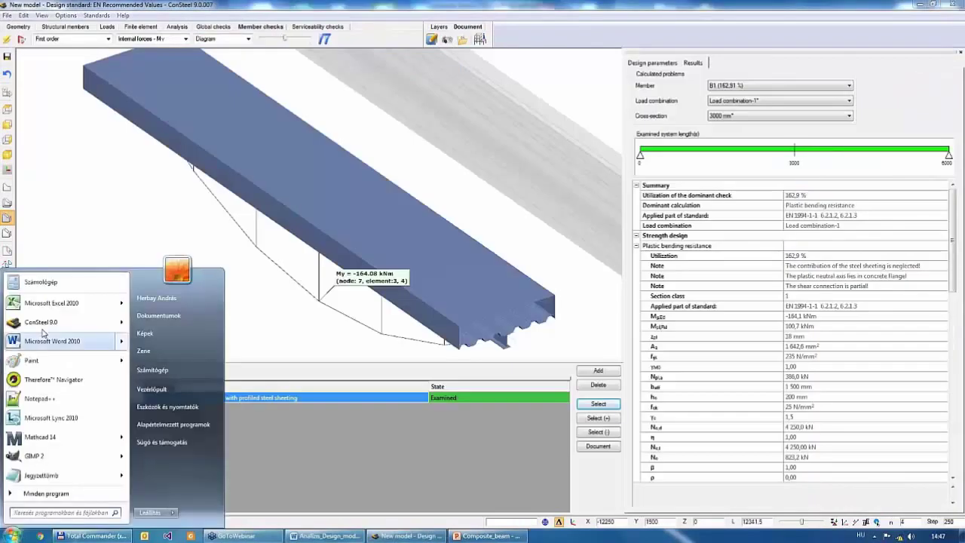
key(Escape)
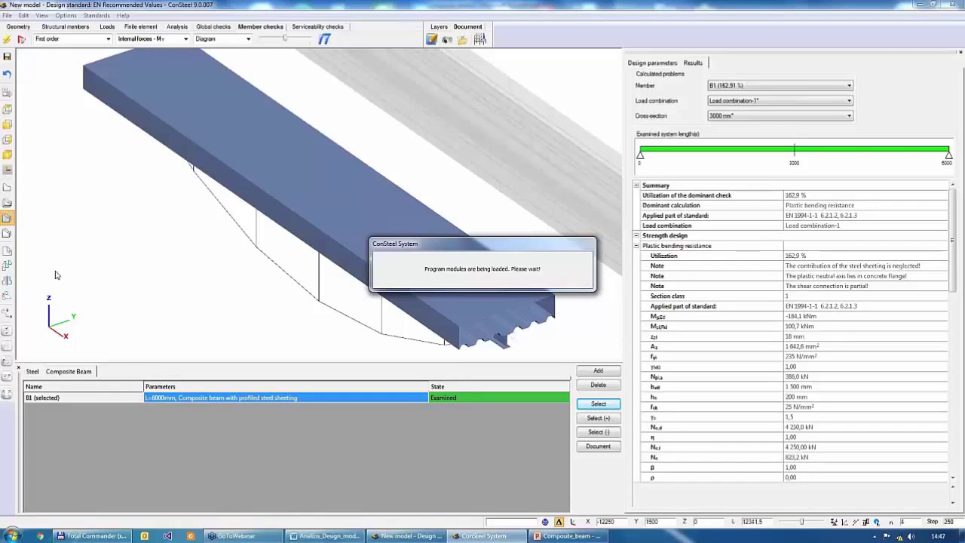
click(574, 303)
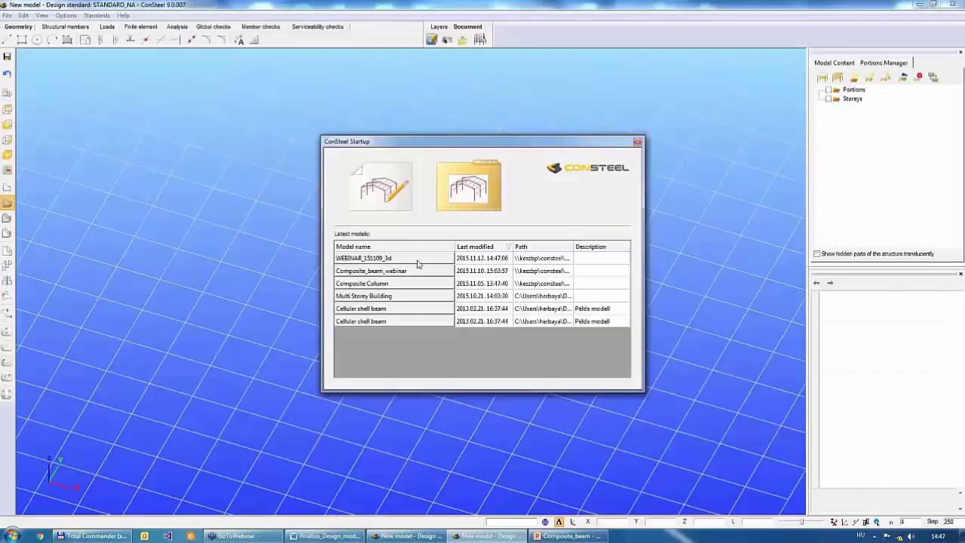
double_click(405, 260)
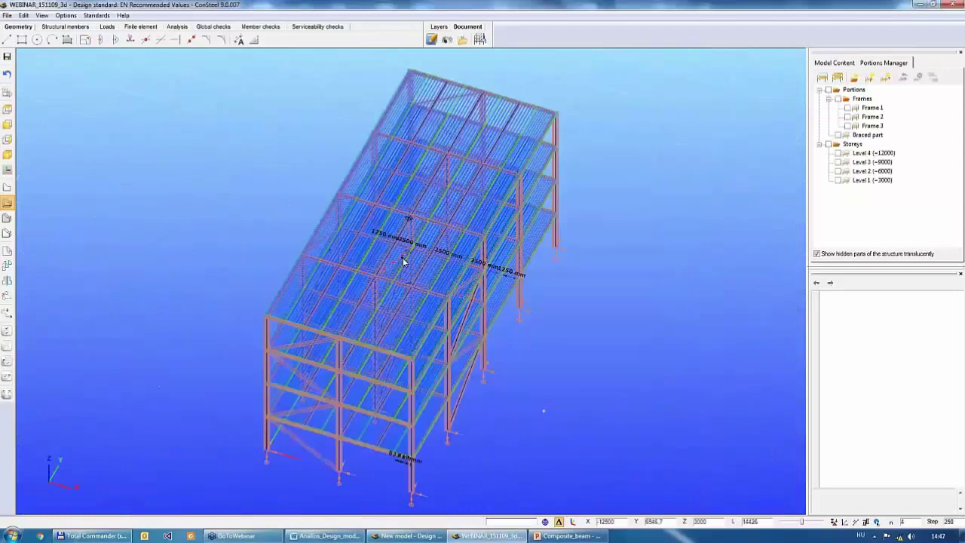
middle_drag(216, 291, 51, 247)
click(6, 218)
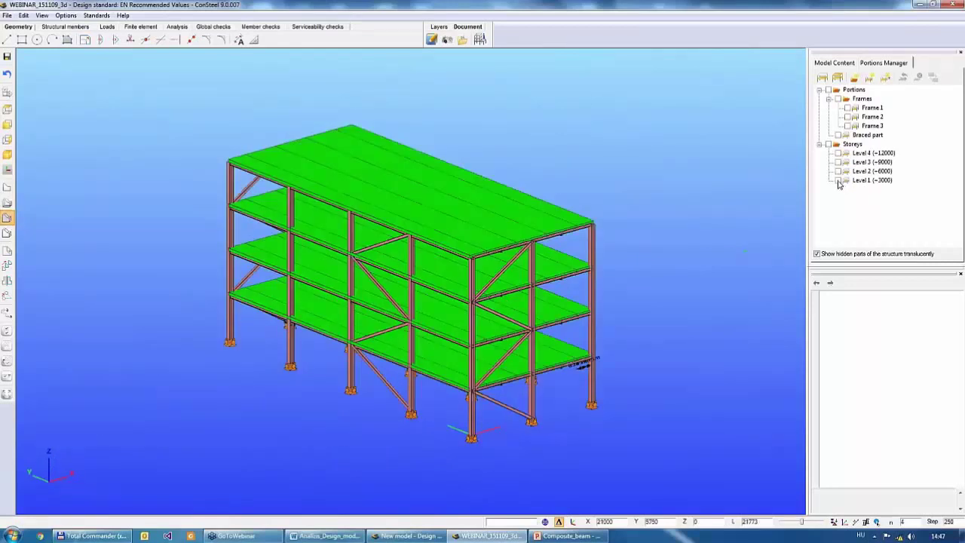
Step: Show only storeys Level 1, Level 2 and Level 3, keeping the hidden parts of the structure translucent
click(838, 181)
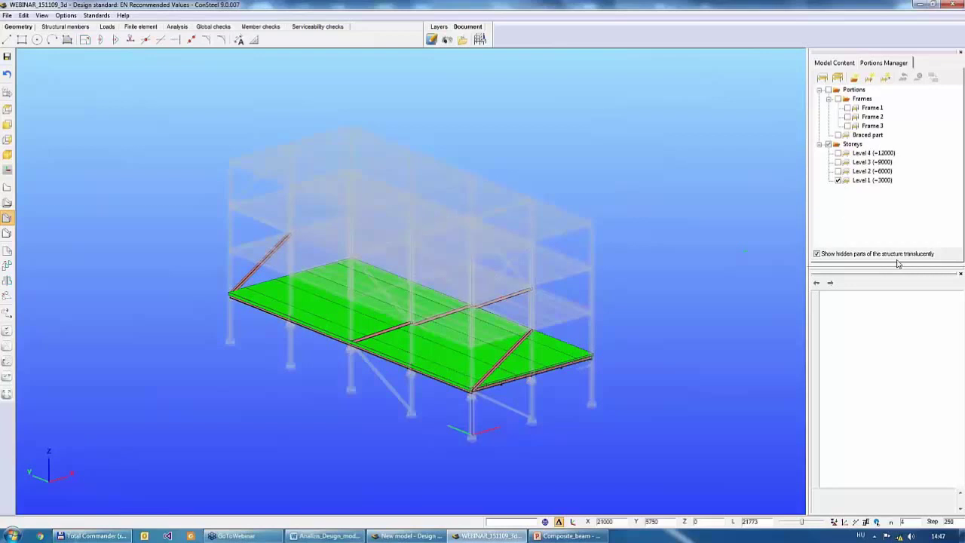
click(816, 254)
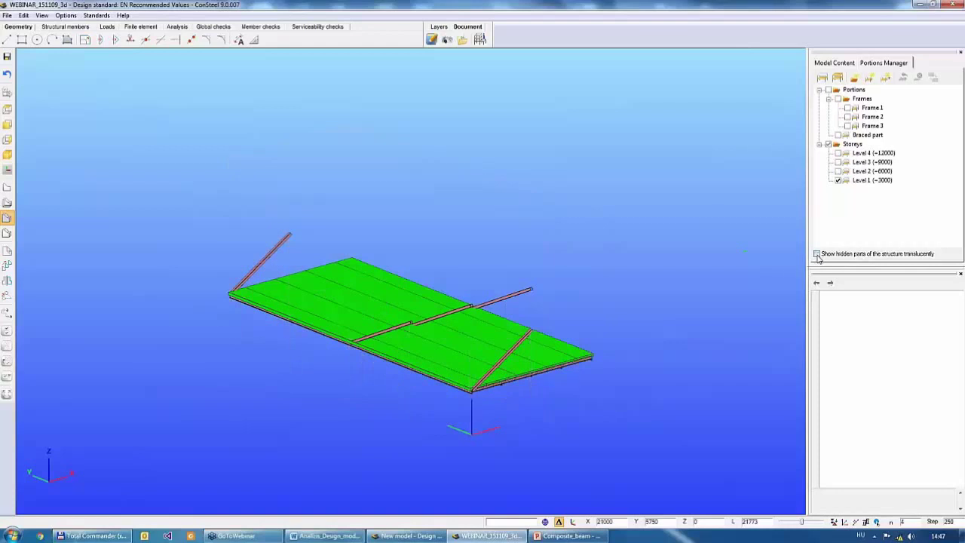
click(816, 254)
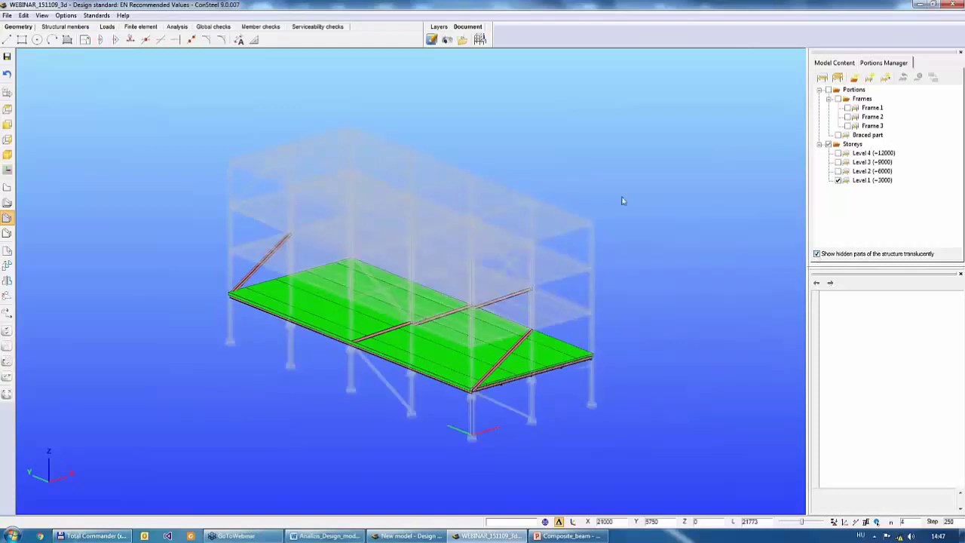
click(838, 172)
click(838, 162)
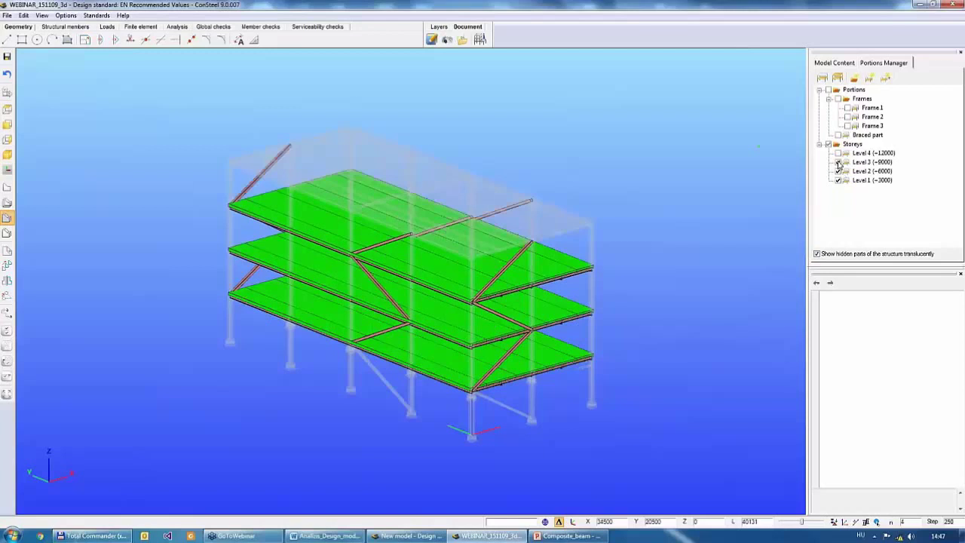
Step: Include storey Level 4 in the displayed storeys, and restore the display of the full structure
click(838, 153)
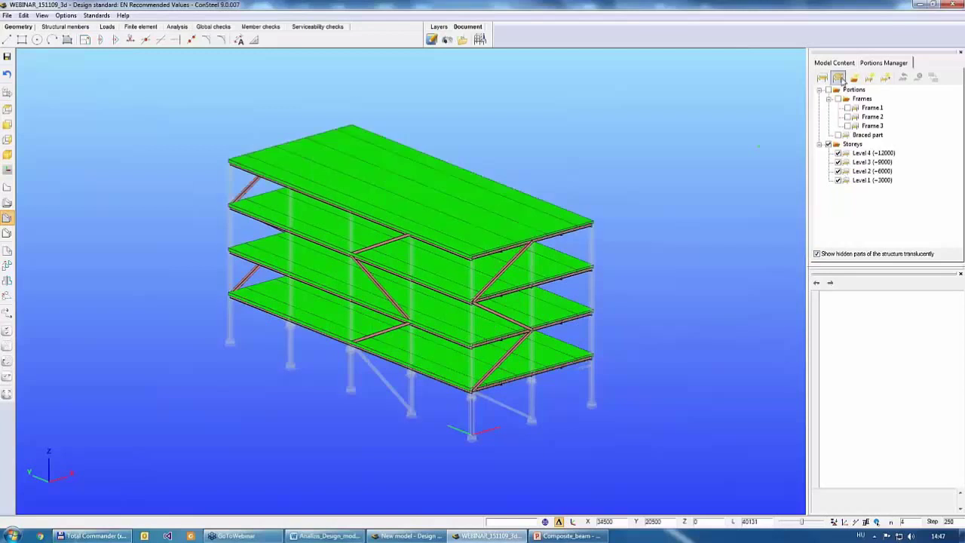
click(837, 78)
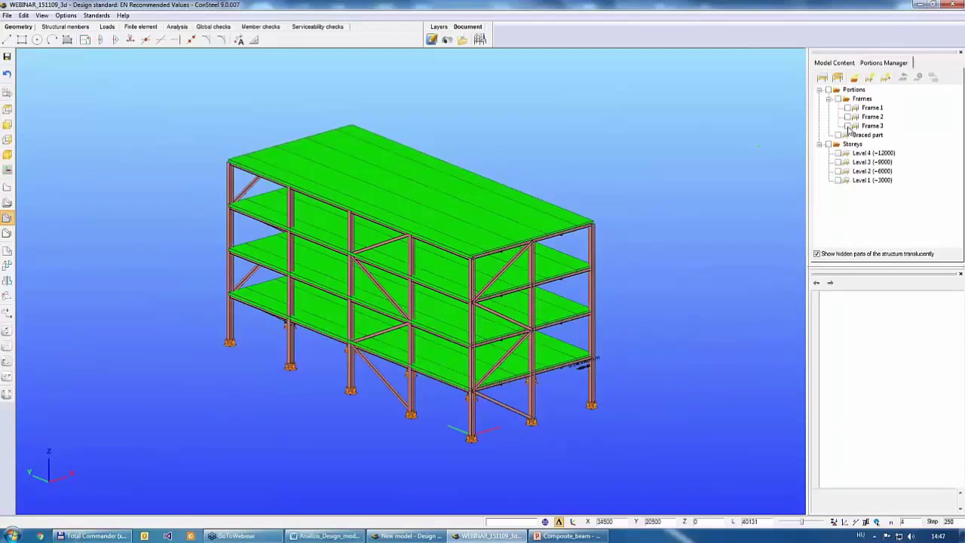
Step: Isolate the portions Frame 3 and Frame 1 in the model view, and restore the display of the full structure
click(847, 126)
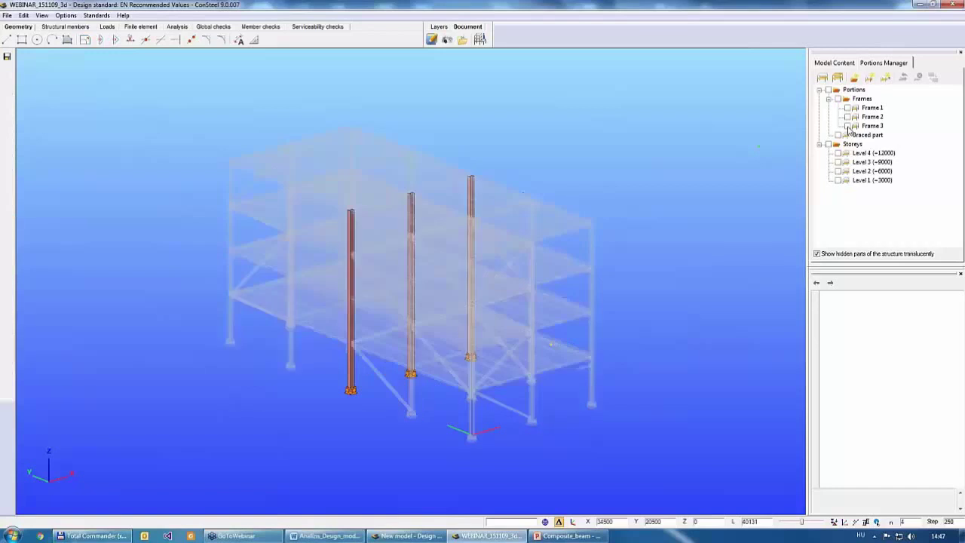
click(846, 108)
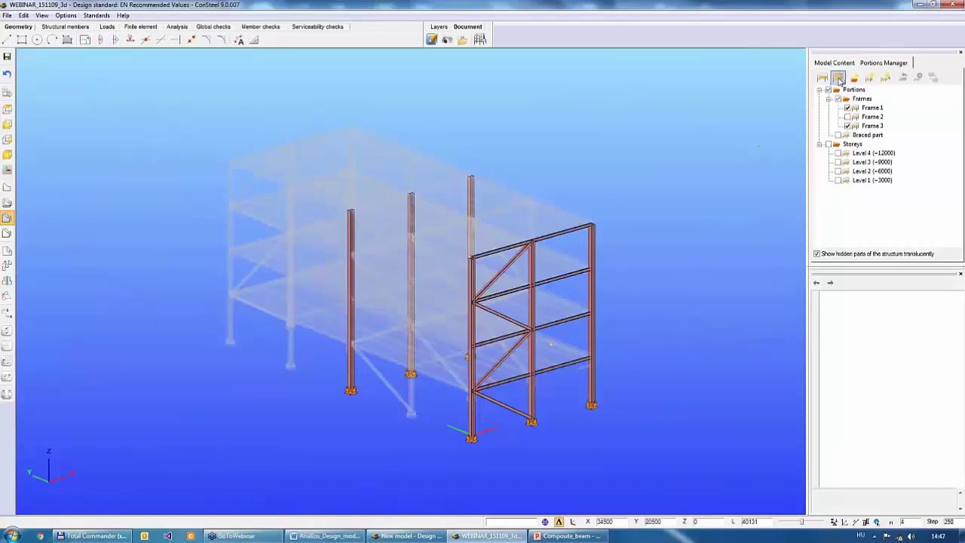
click(837, 77)
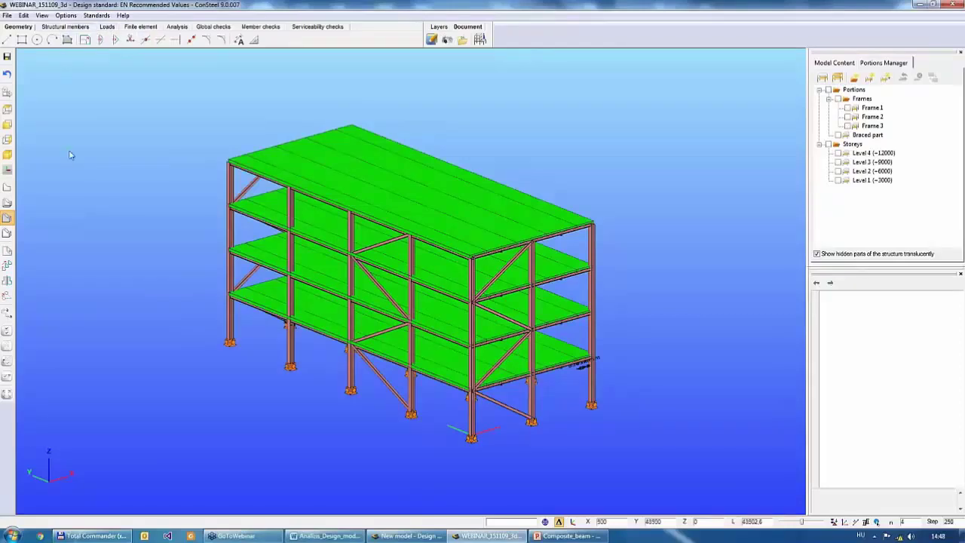
Step: Isolate the composite edge beam at the outer edge of the top storey, with the remaining structure translucent
middle_drag(104, 177, 130, 208)
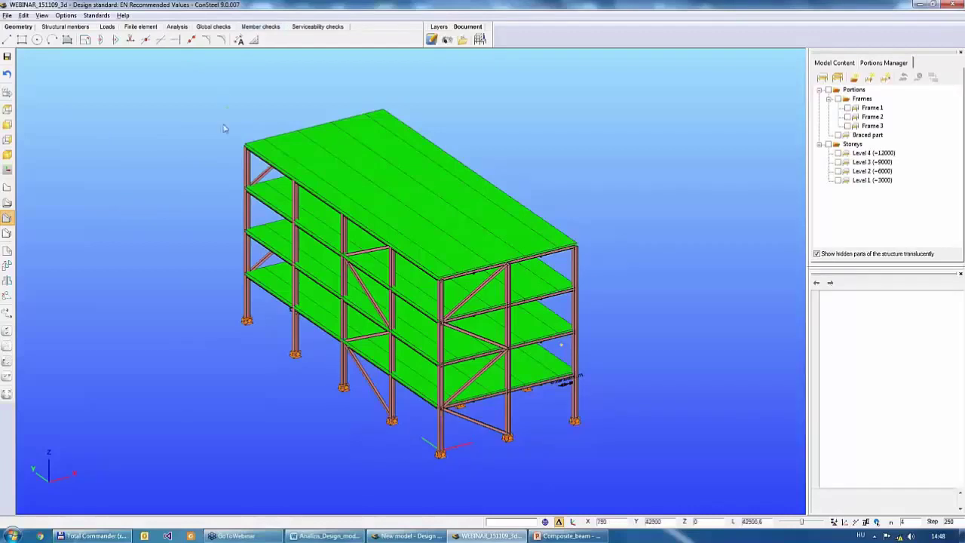
middle_drag(224, 129, 523, 188)
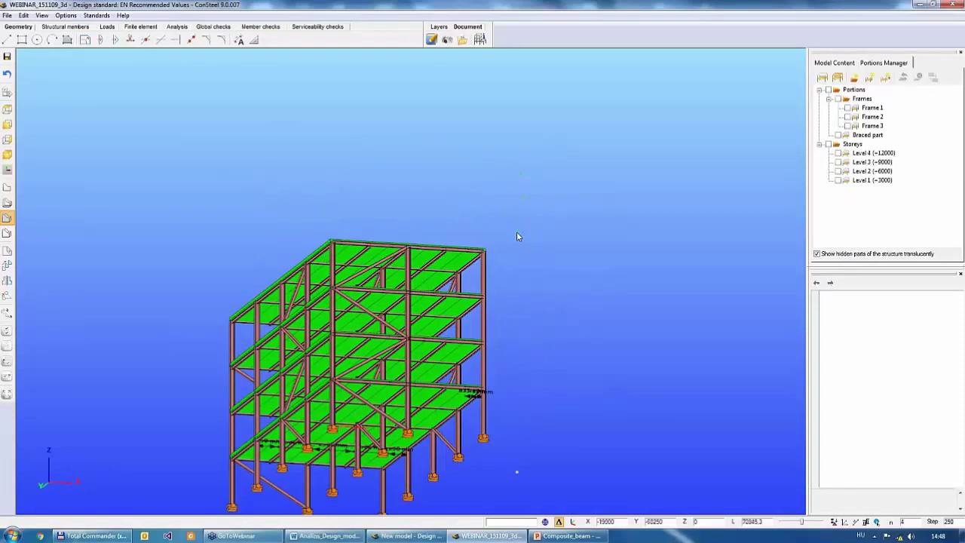
middle_drag(517, 233, 526, 239)
scroll(523, 235, up, 3)
click(492, 252)
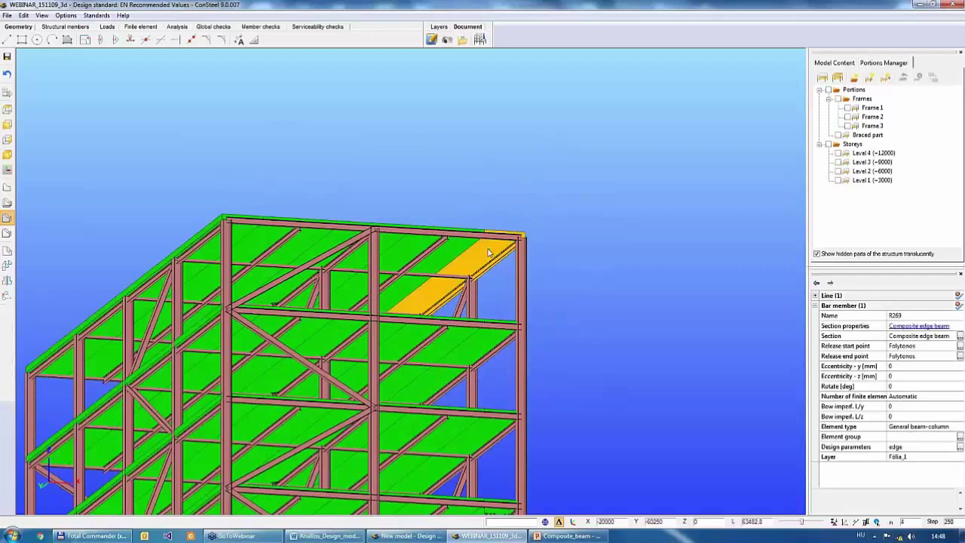
key(F2)
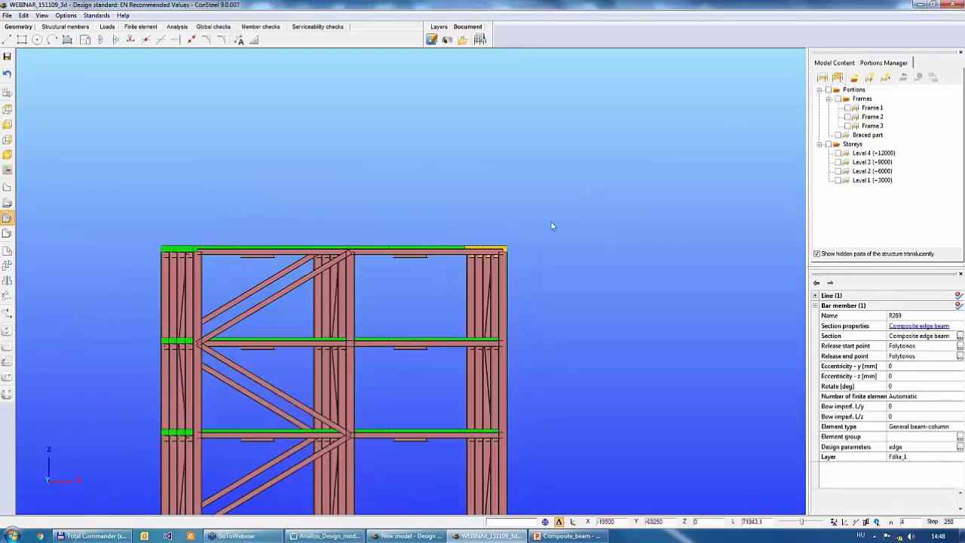
click(822, 78)
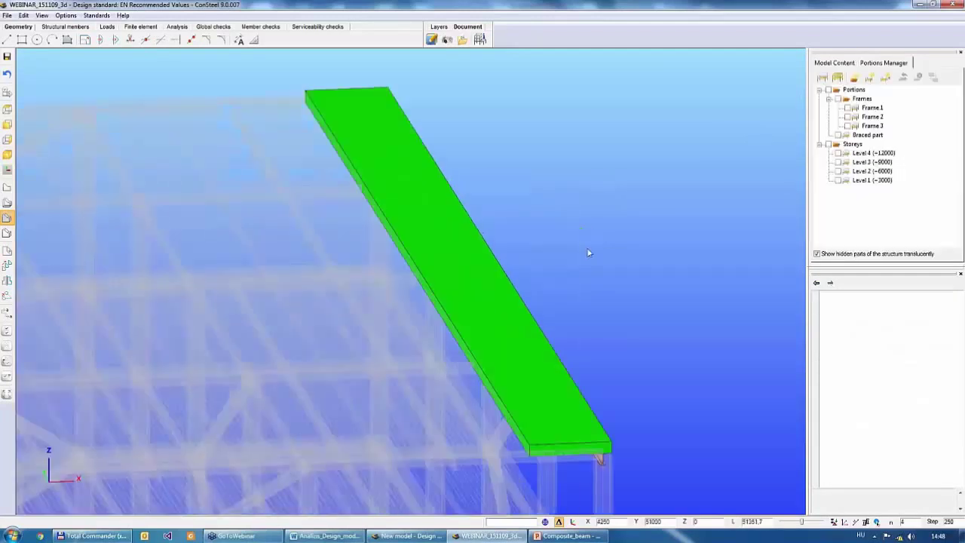
Step: Examine the section definition of the isolated composite edge beam, and close it without modifying anything
click(506, 362)
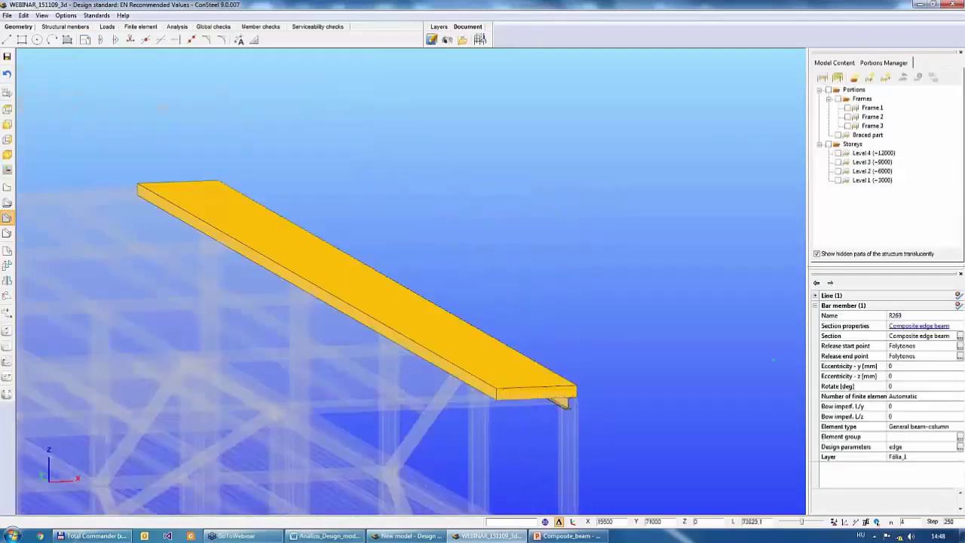
click(959, 336)
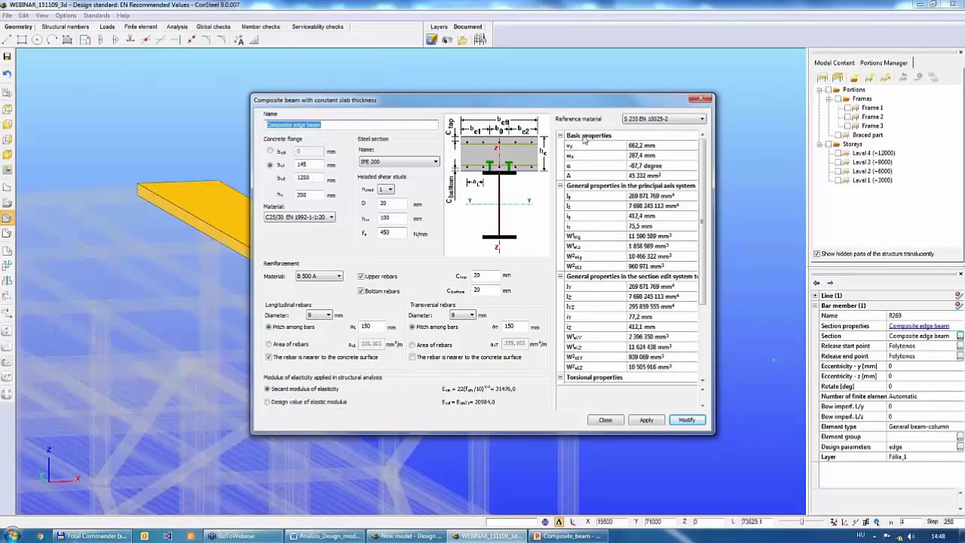
click(705, 98)
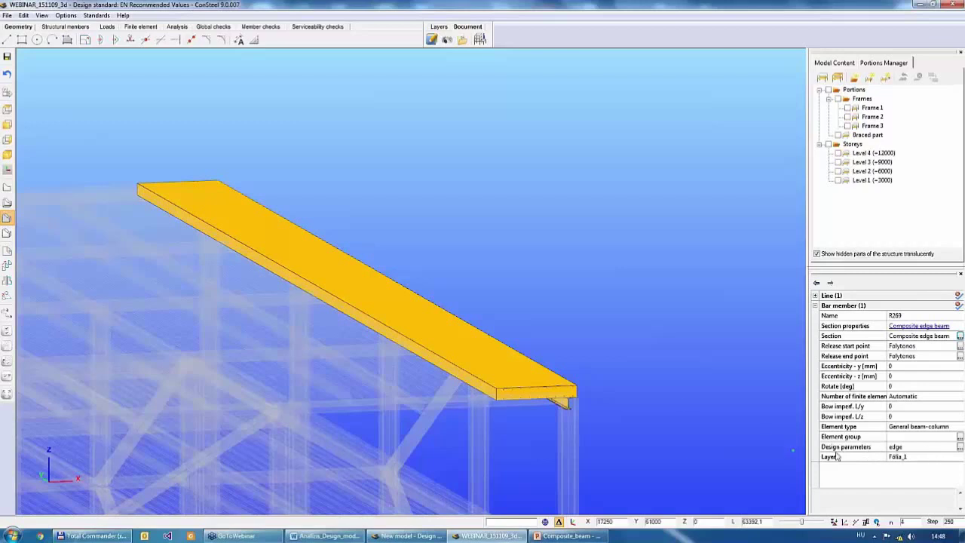
Step: Restore the display of the full building and view it from above at an angle with the edge beam still selected
scroll(584, 336, down, 4)
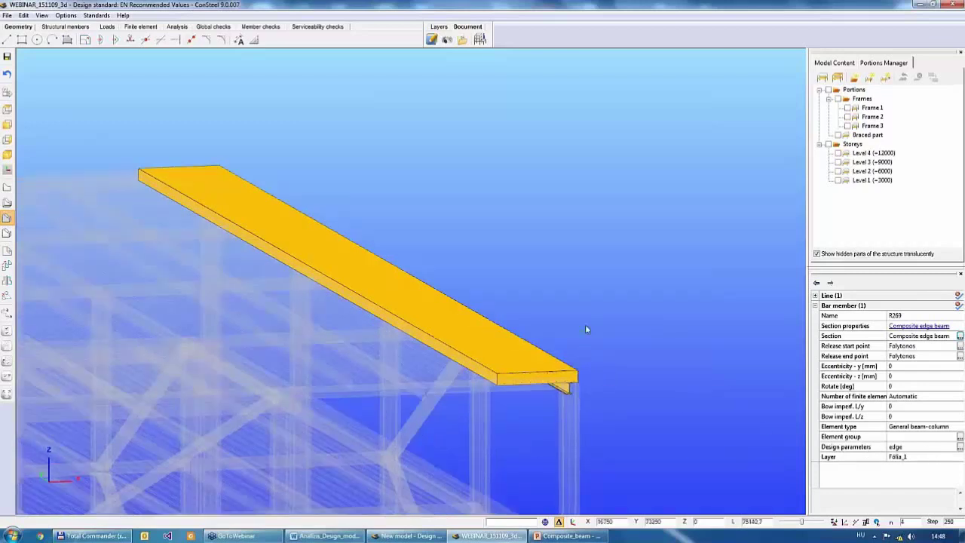
click(837, 78)
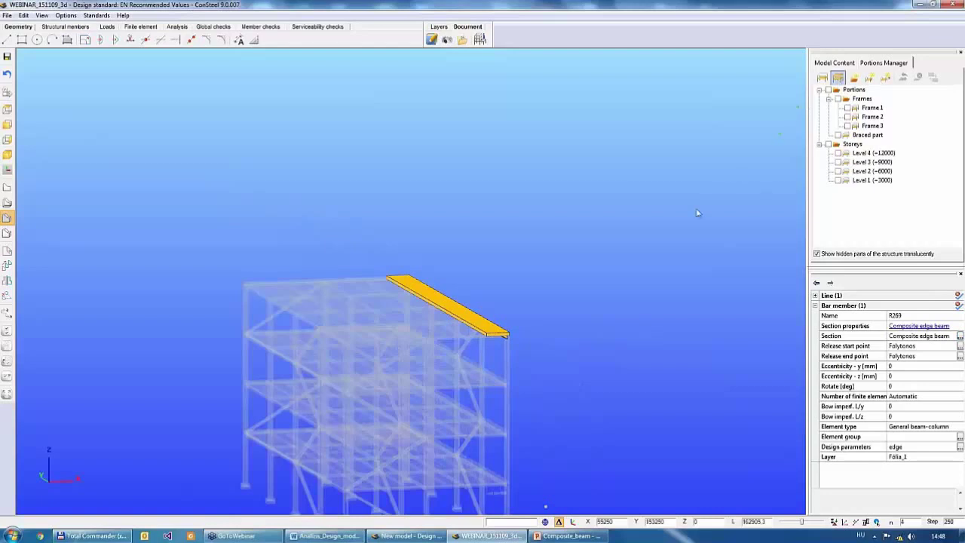
middle_drag(637, 286, 641, 301)
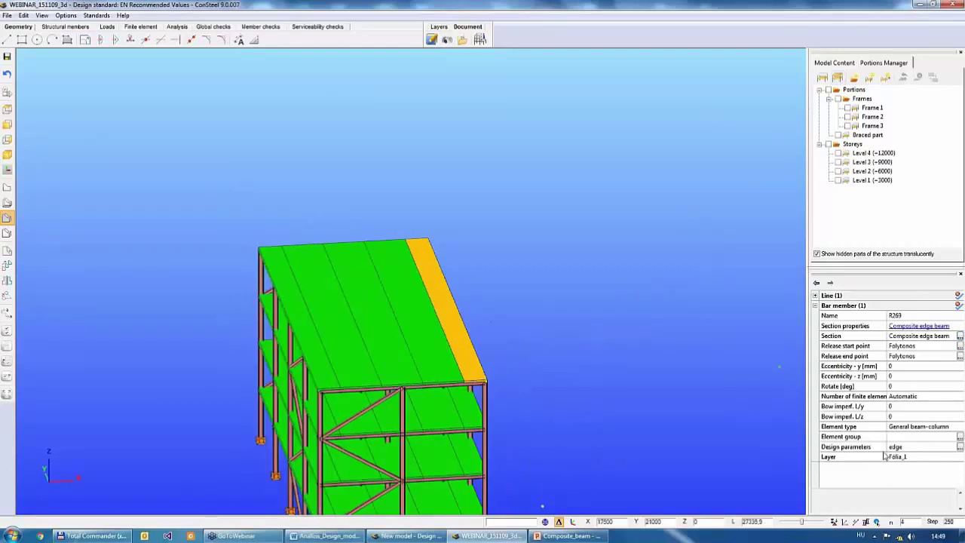
middle_drag(708, 422, 559, 319)
scroll(557, 315, up, 2)
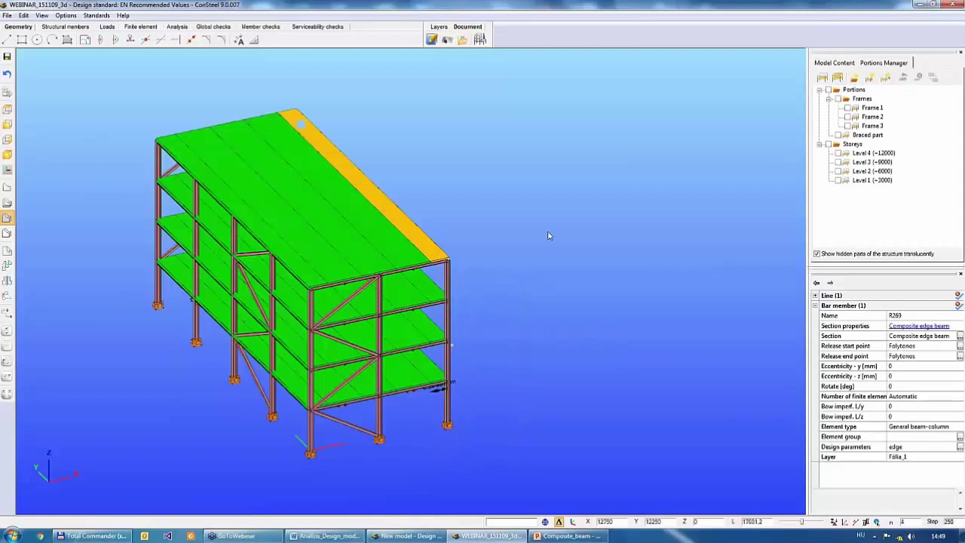
Step: Select all bar members with the section Composite edge beam using Select by property with accurate selection
right_click(524, 157)
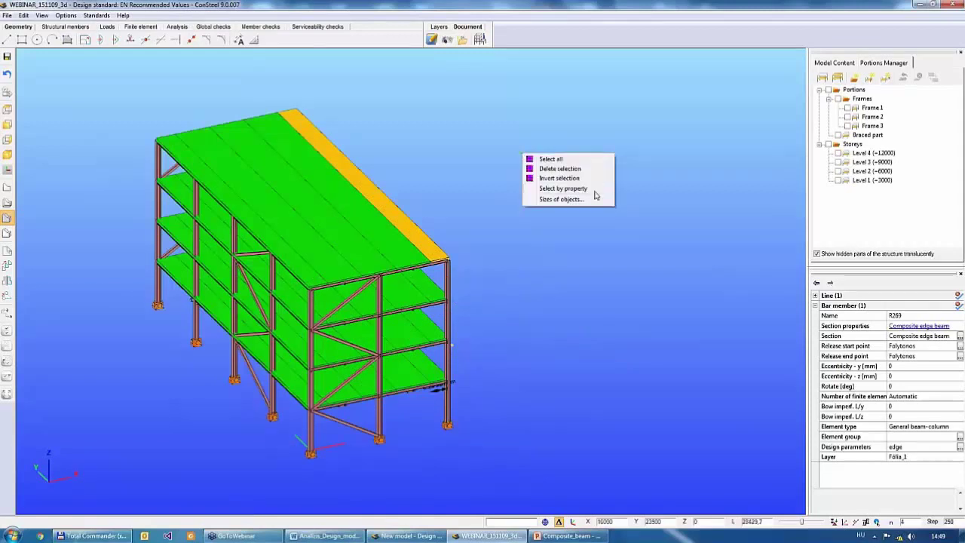
click(586, 230)
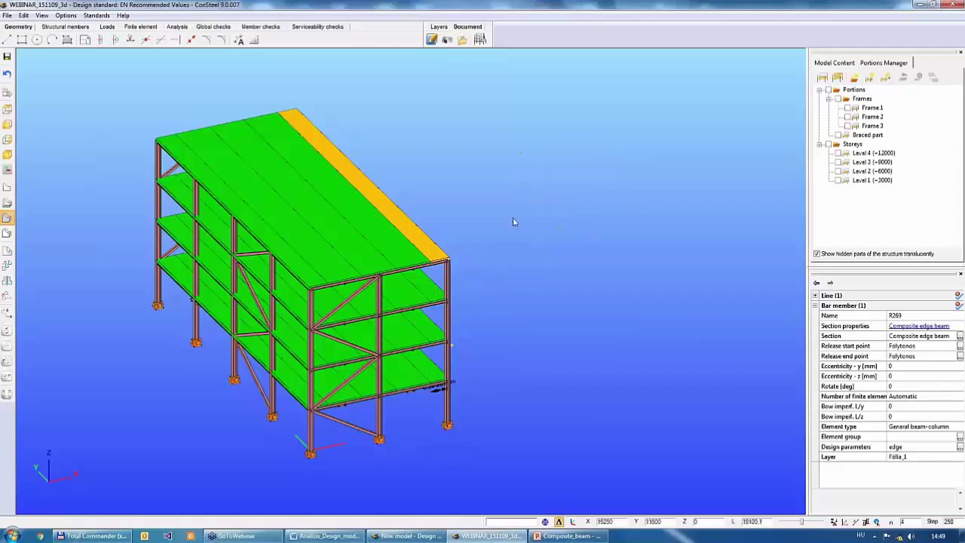
right_click(498, 174)
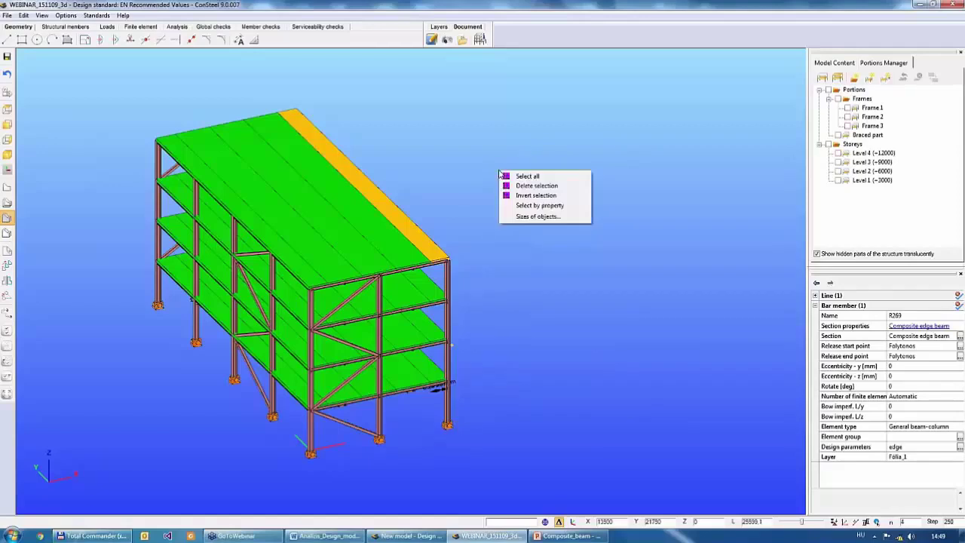
click(556, 211)
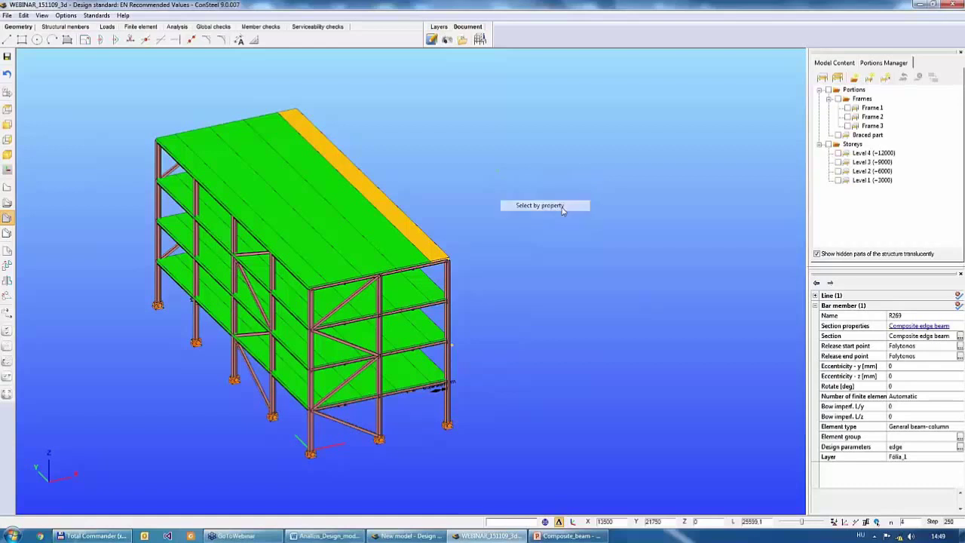
drag(498, 130, 675, 93)
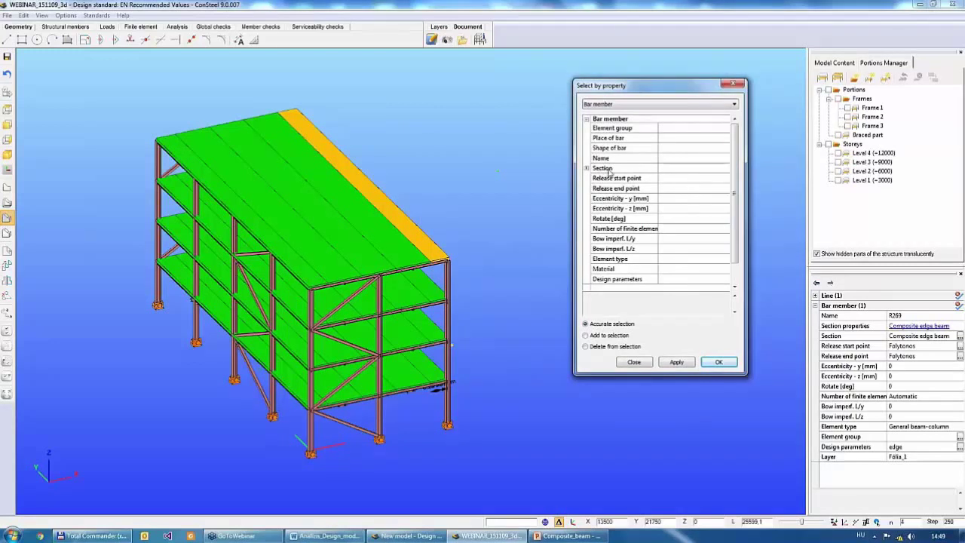
click(686, 173)
click(689, 172)
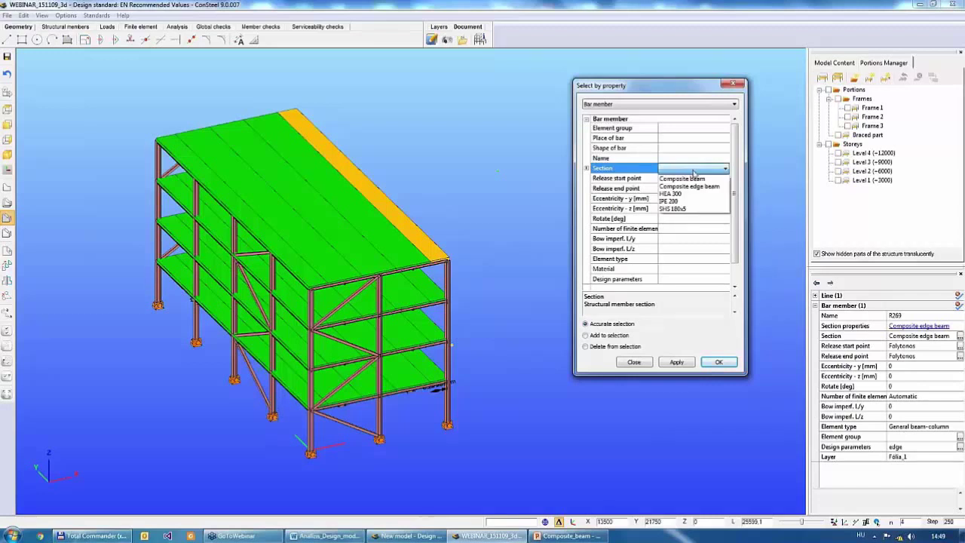
click(701, 187)
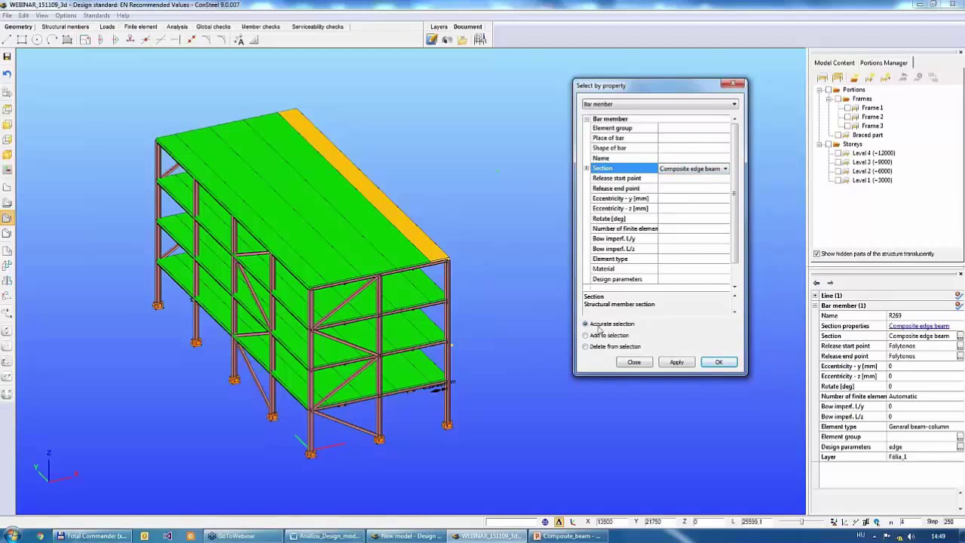
click(677, 363)
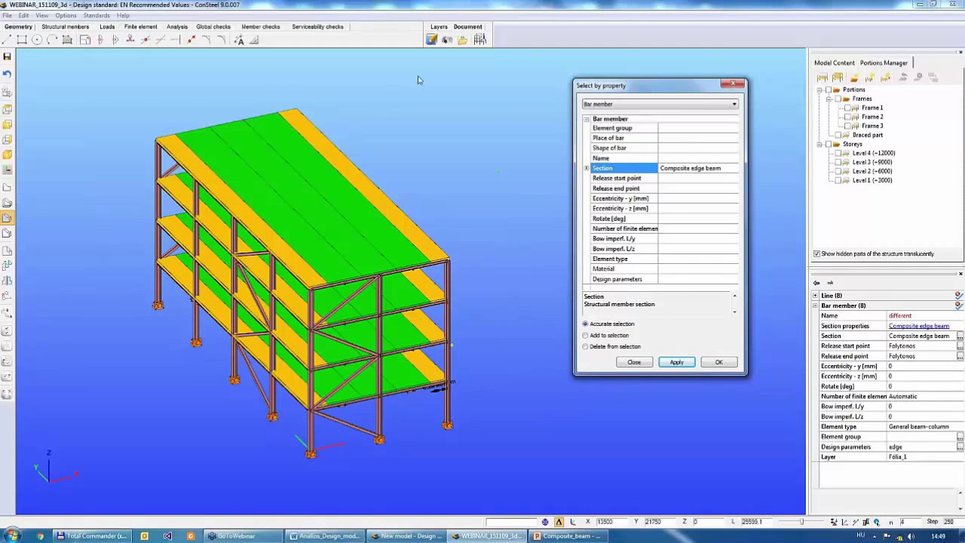
Step: Add all bar members with the section Composite beam to the current selection
click(601, 335)
click(730, 170)
click(731, 170)
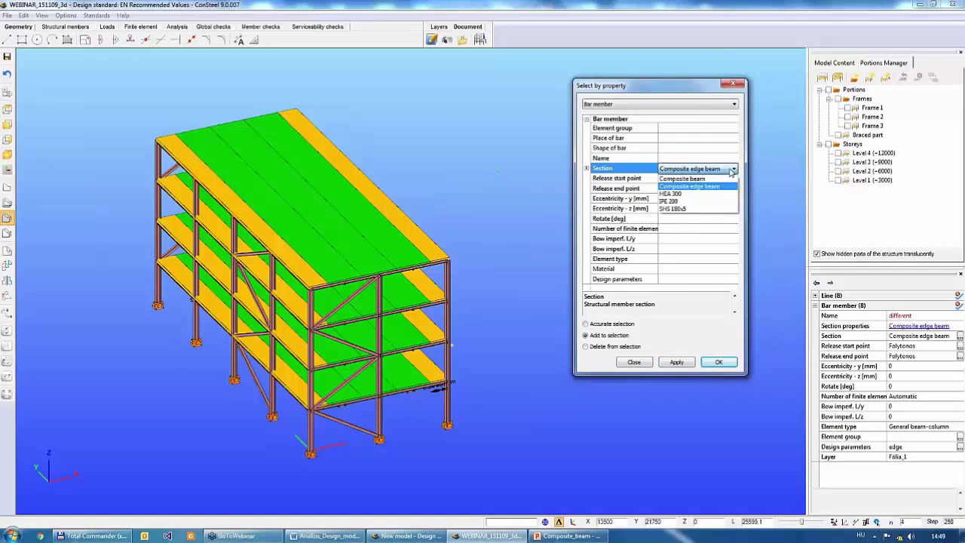
click(683, 179)
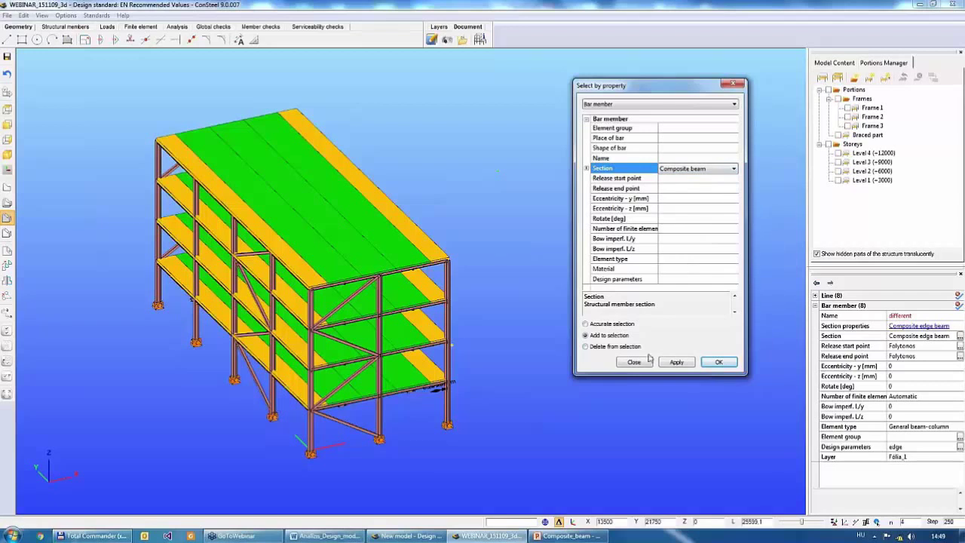
click(674, 363)
click(677, 364)
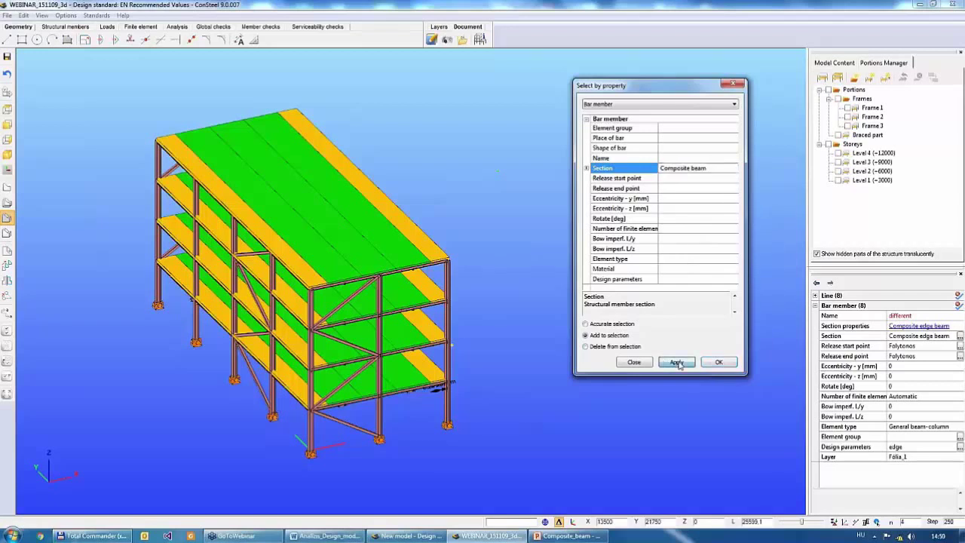
Step: Remove the bar members with the section Composite beam from the selection
click(587, 347)
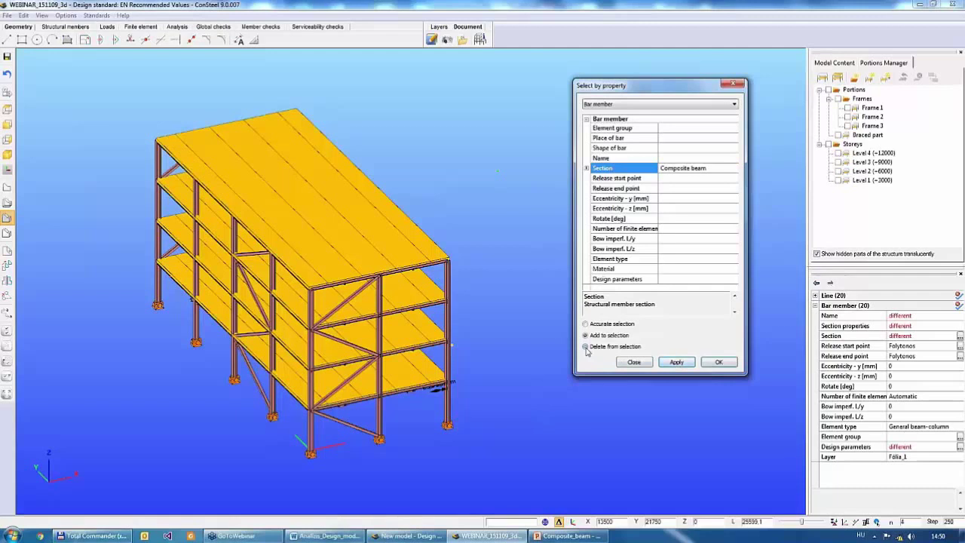
click(678, 363)
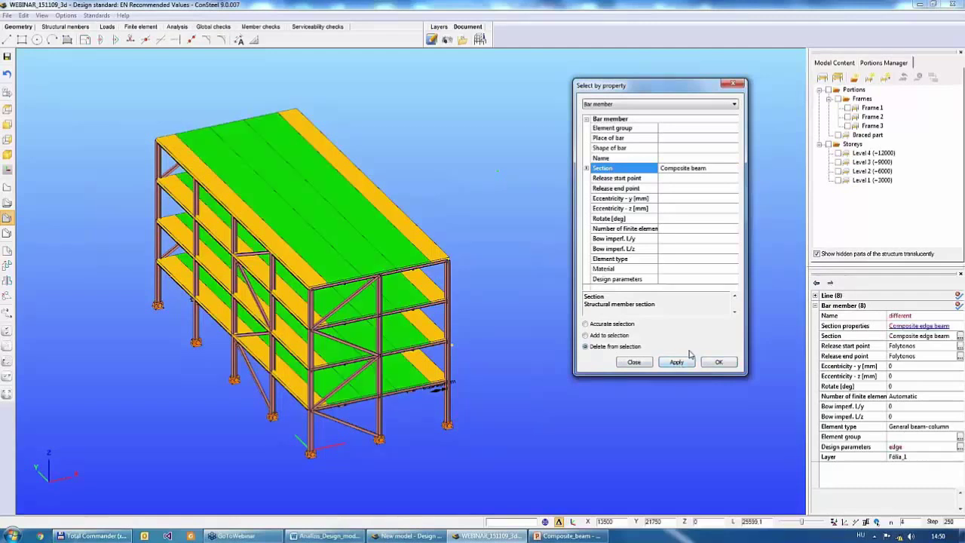
Step: Set the property selection to section Composite edge beam with accurate selection, and apply it to finish the selection
click(722, 169)
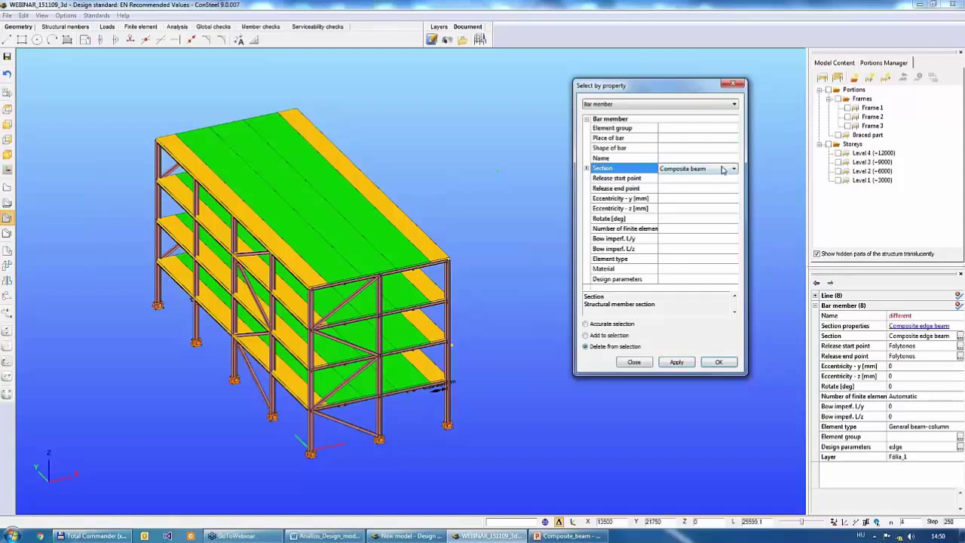
click(722, 169)
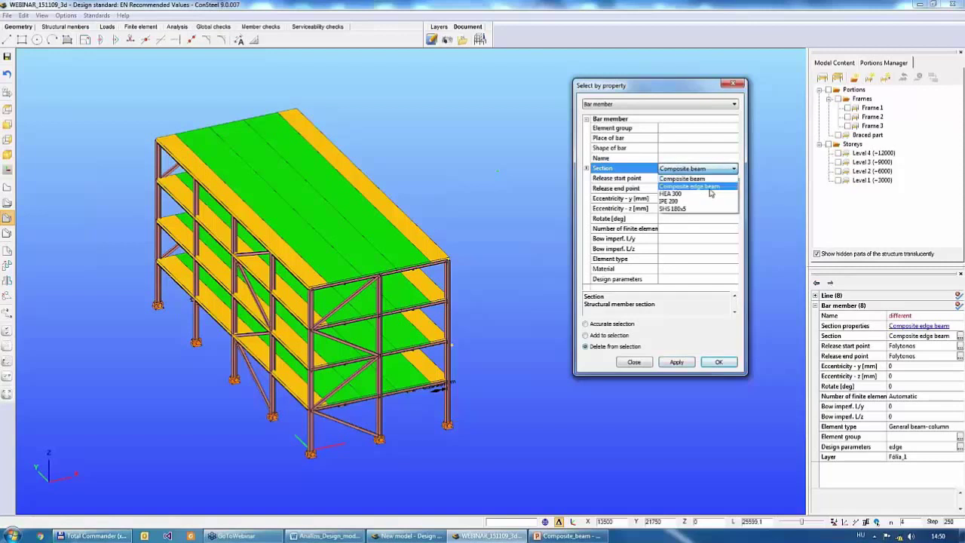
click(708, 192)
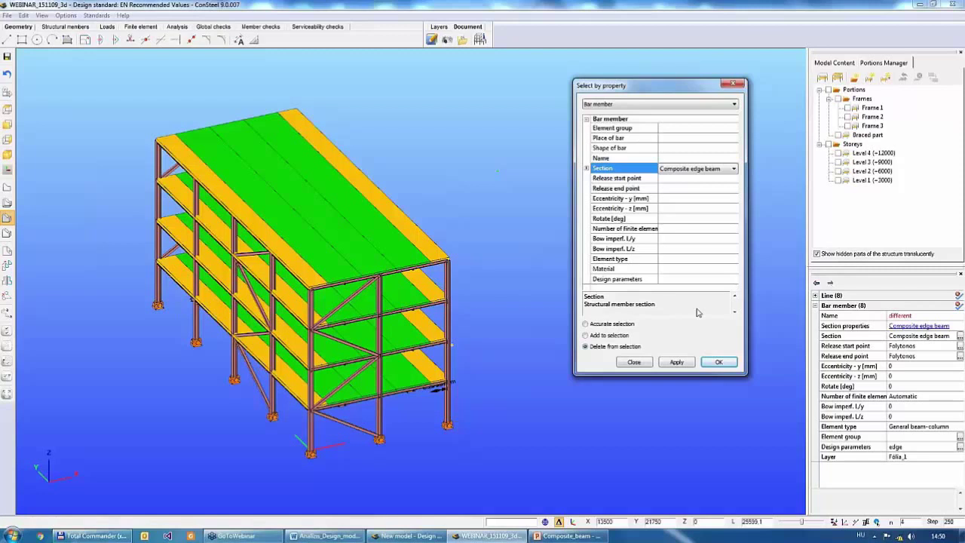
click(618, 327)
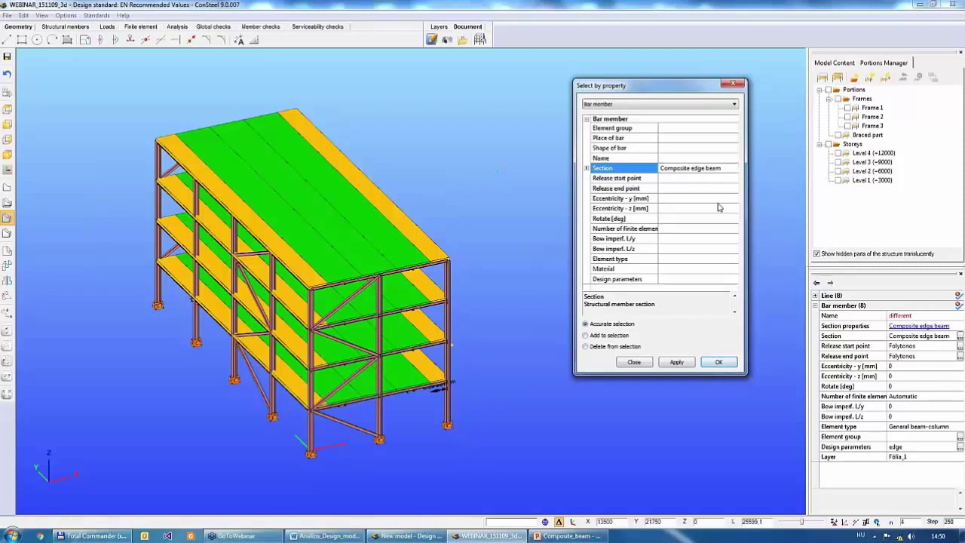
click(718, 363)
middle_drag(615, 408, 614, 396)
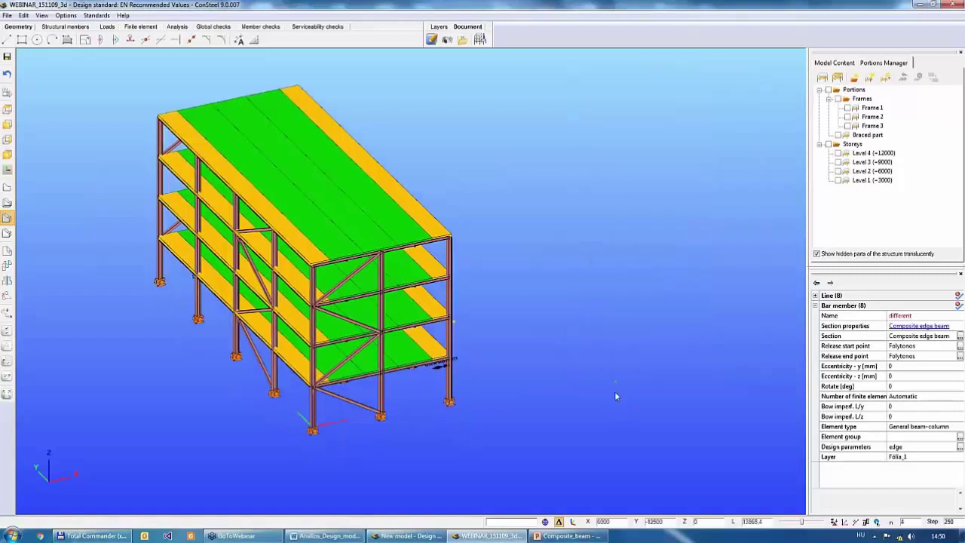
Step: Review the edge design parameters of the selected composite edge beams, including beam distances, cracked analysis and bracing points, then apply and close them
middle_drag(521, 379, 537, 382)
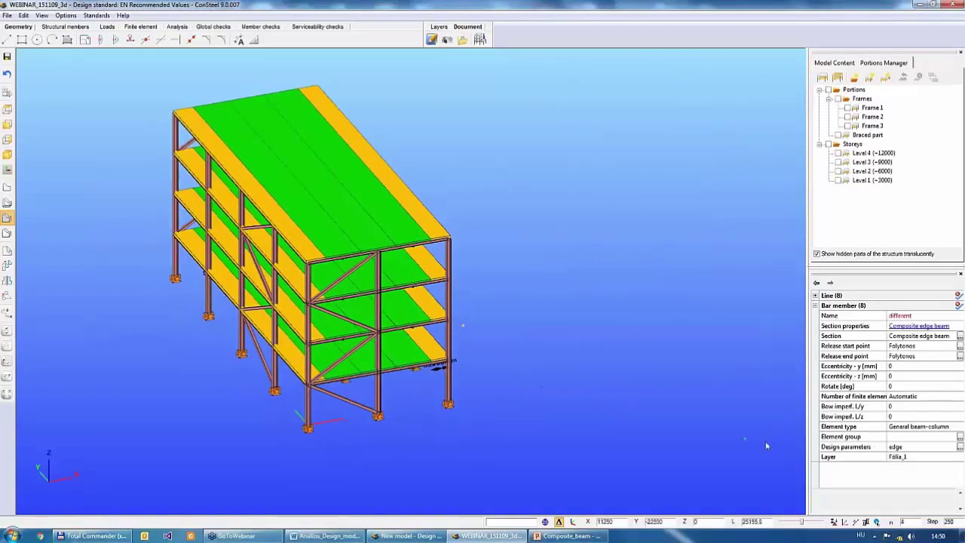
click(960, 447)
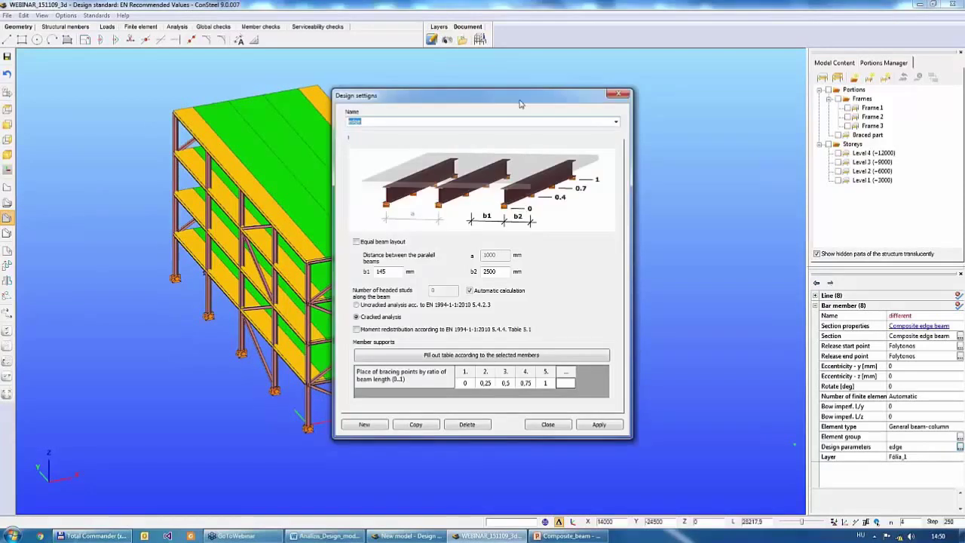
drag(519, 102, 722, 67)
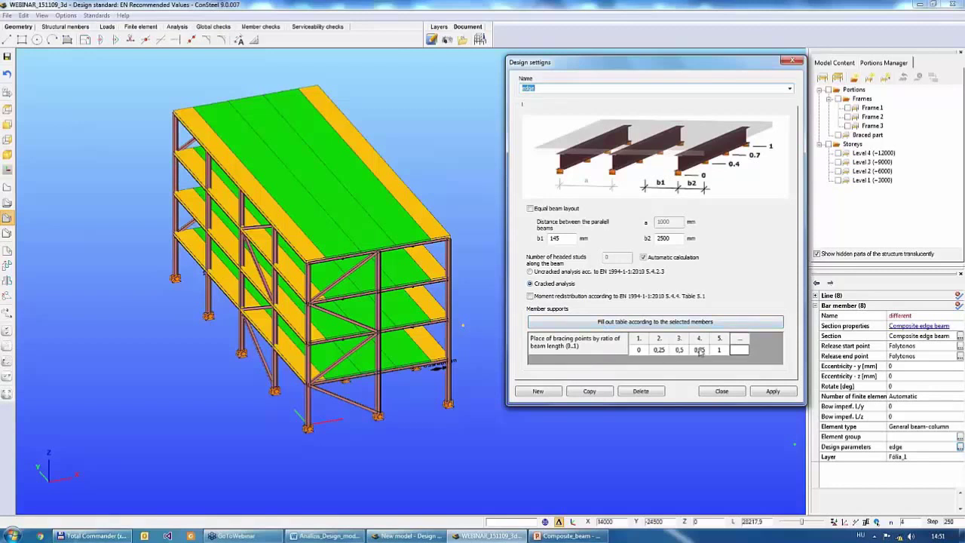
click(782, 394)
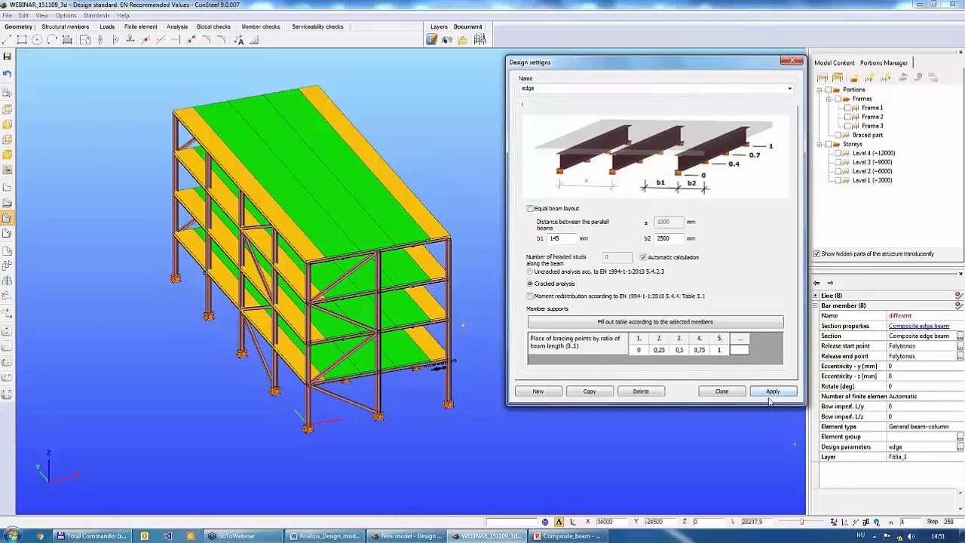
click(722, 391)
Step: Clear the selection and select all bar members with the section Composite beam using Select by property with accurate selection
click(579, 307)
right_drag(580, 306, 519, 224)
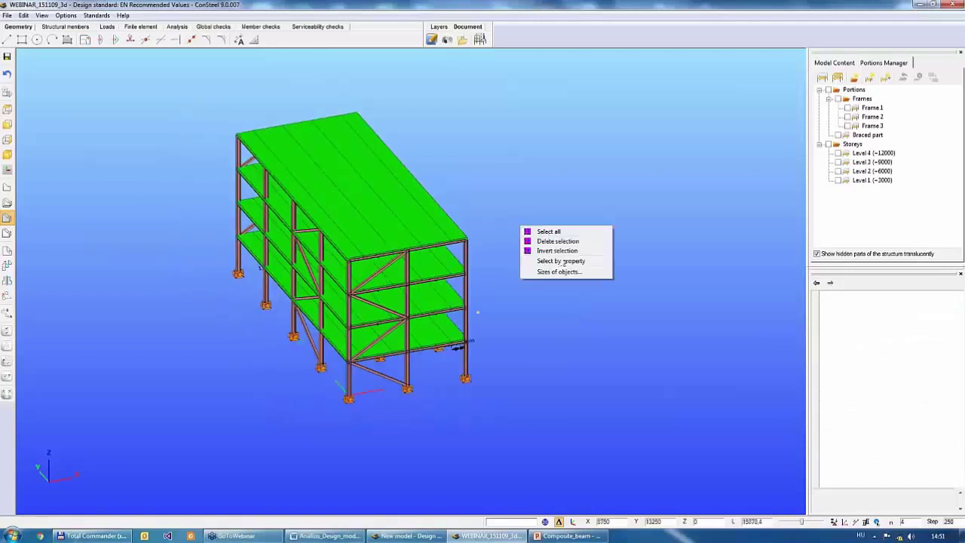
click(561, 260)
click(502, 206)
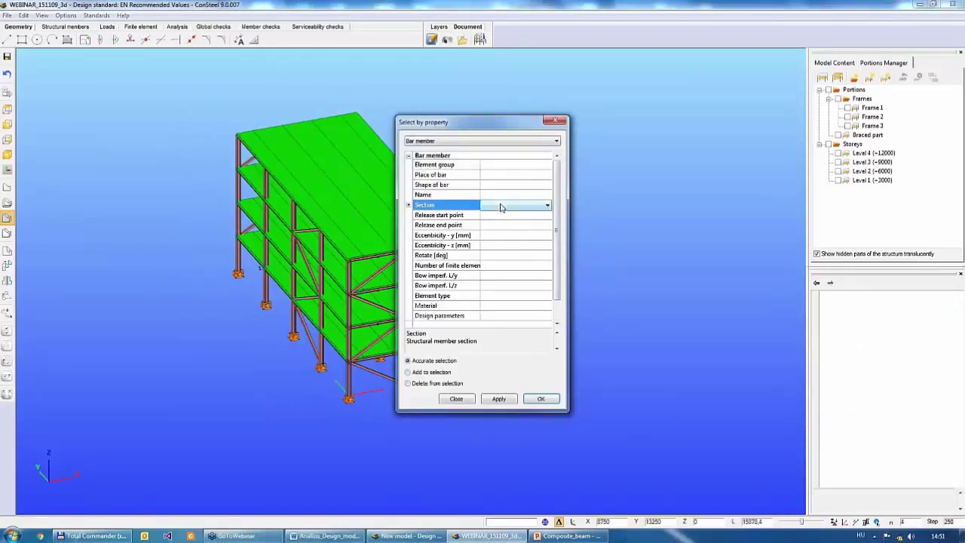
click(501, 206)
click(505, 216)
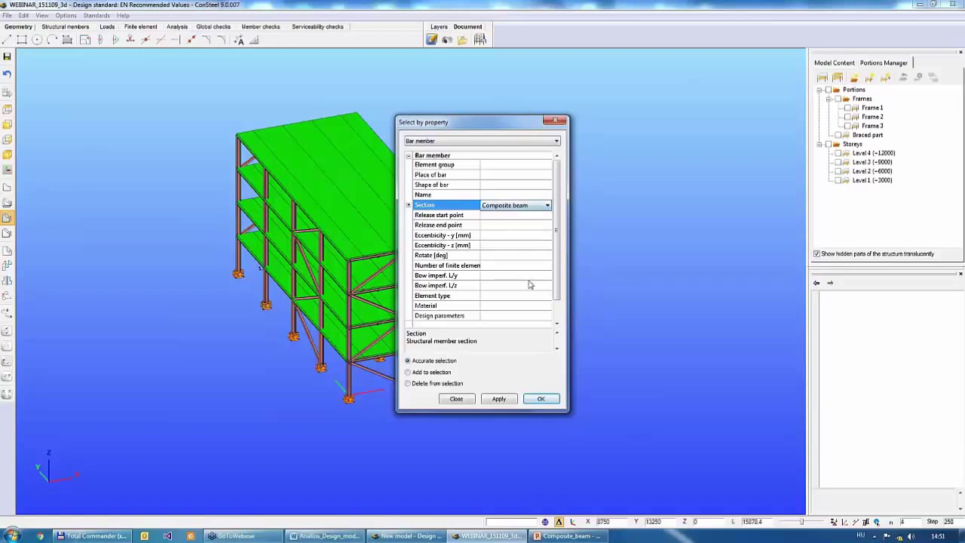
click(541, 399)
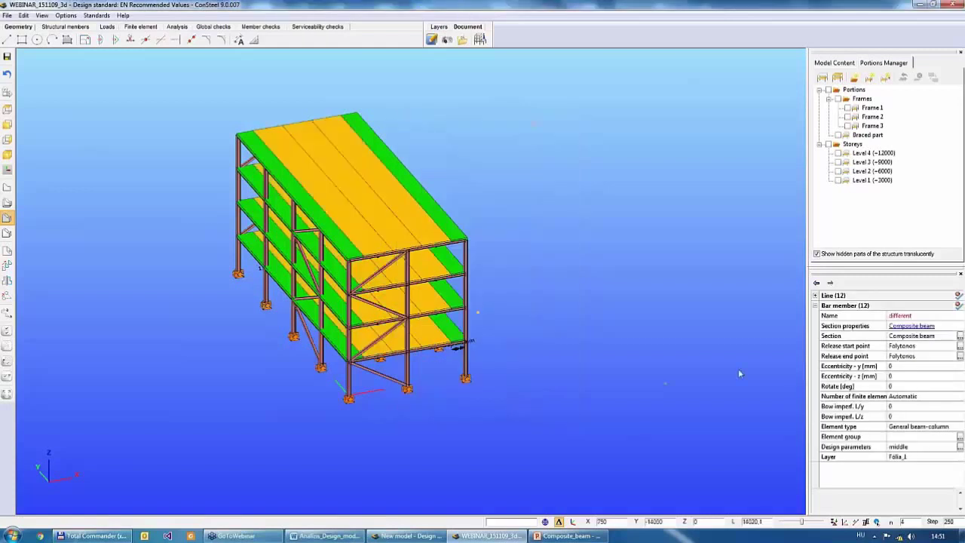
Step: Review the middle design parameters assigned to the selected composite beams and close the settings
click(960, 449)
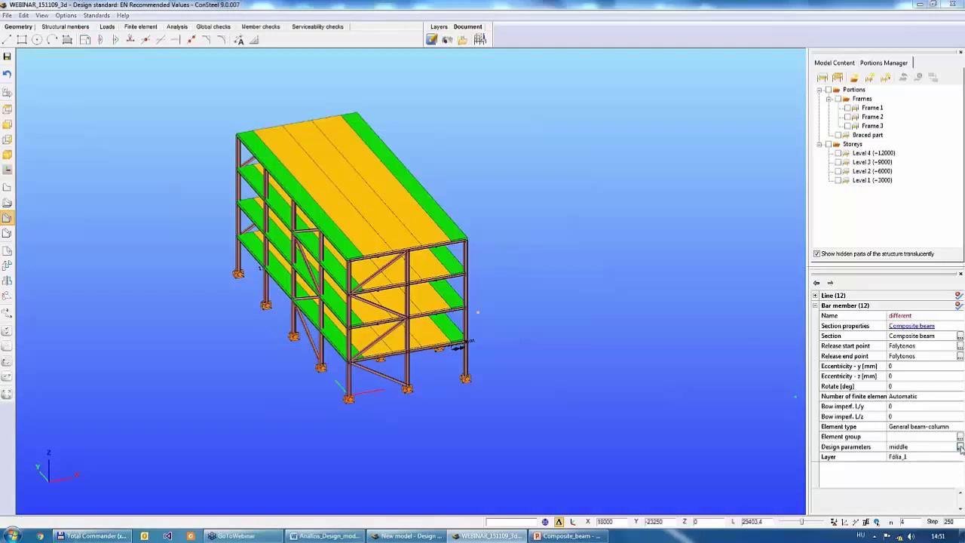
drag(506, 99, 681, 72)
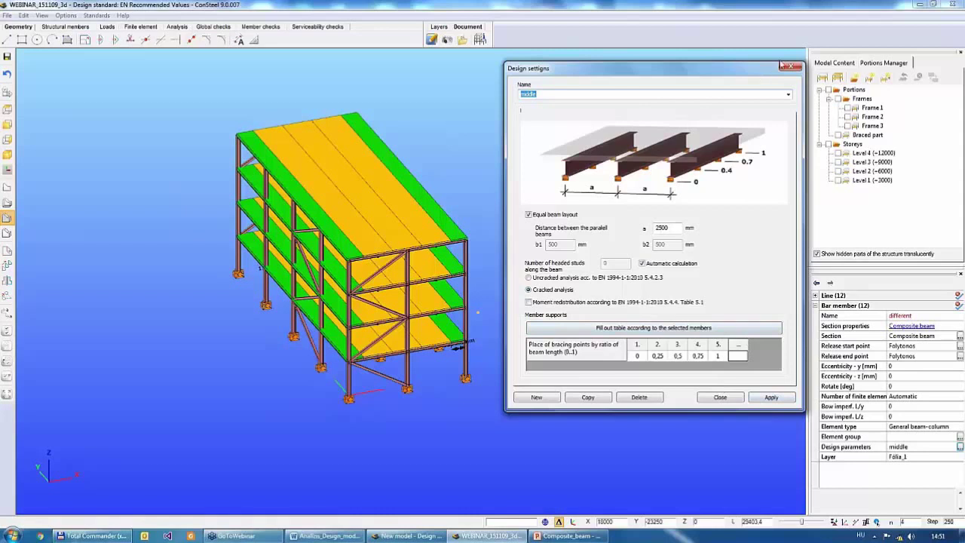
click(793, 69)
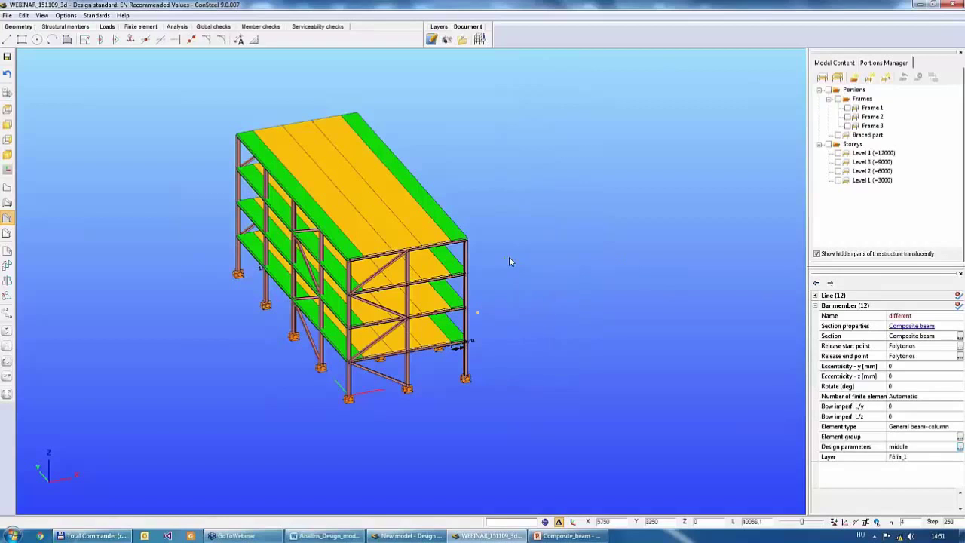
Step: Select only the roof-level composite beam next to the edge beam and set its design parameters to middle
click(486, 238)
middle_drag(506, 211, 527, 214)
click(431, 238)
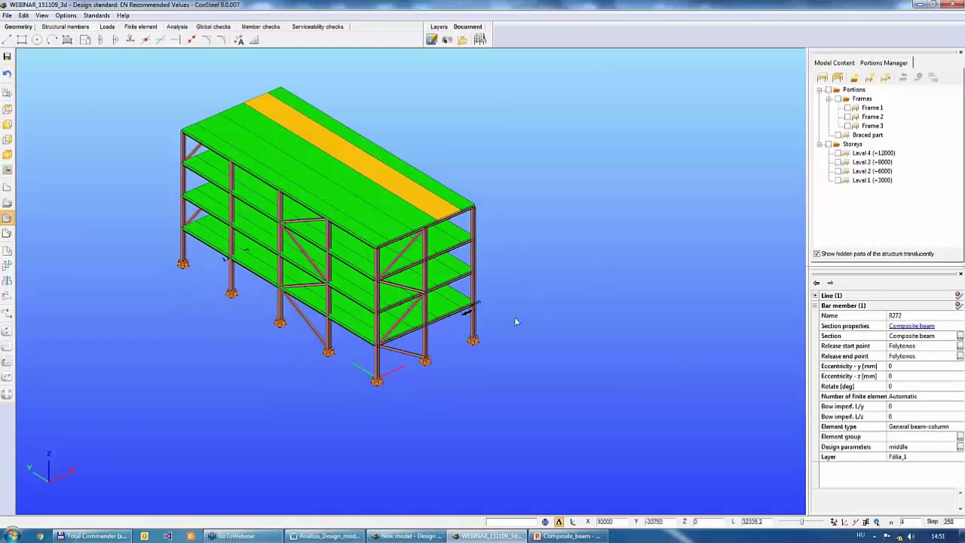
scroll(523, 257, up, 5)
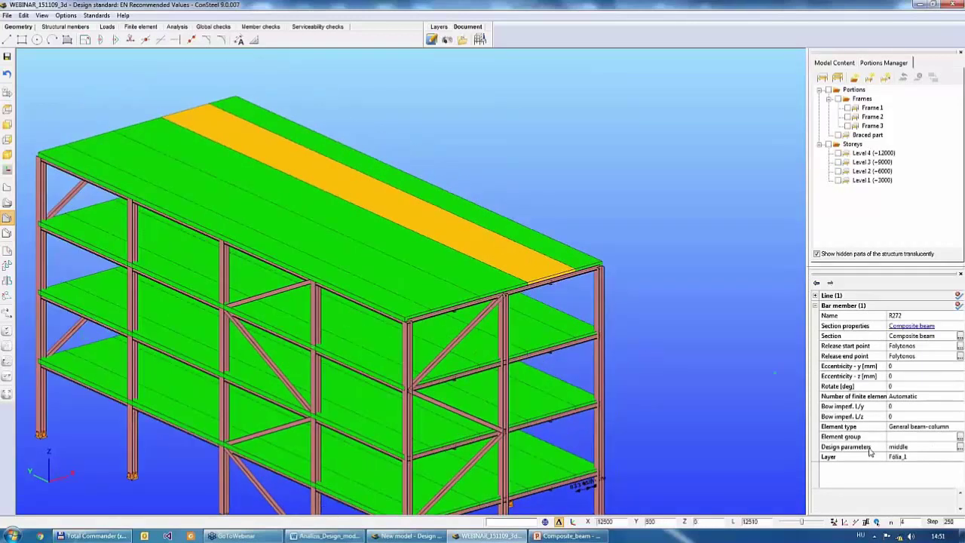
click(937, 450)
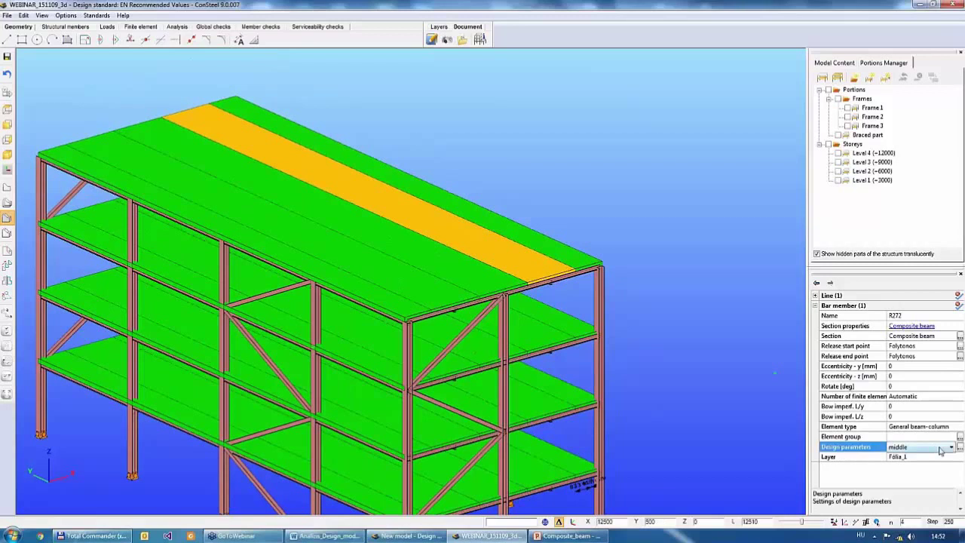
click(940, 450)
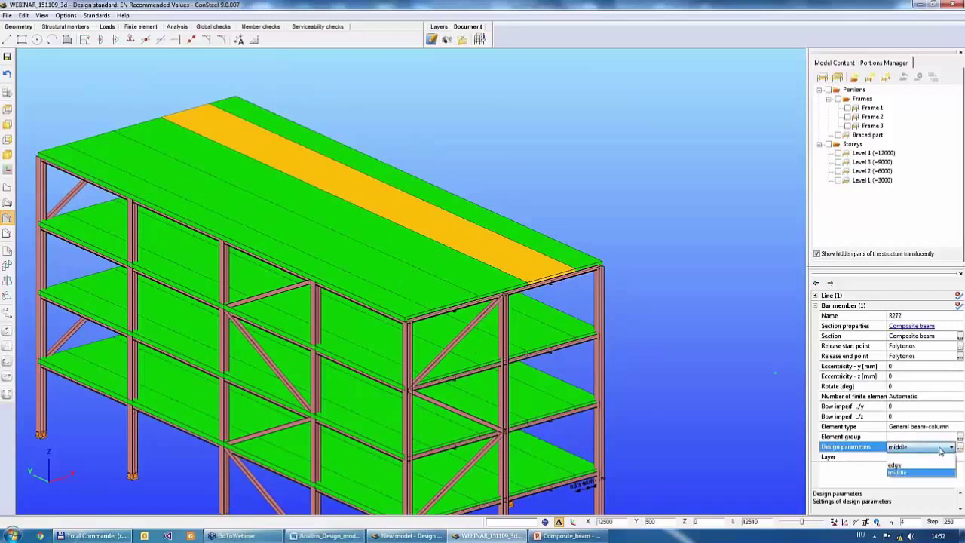
click(906, 473)
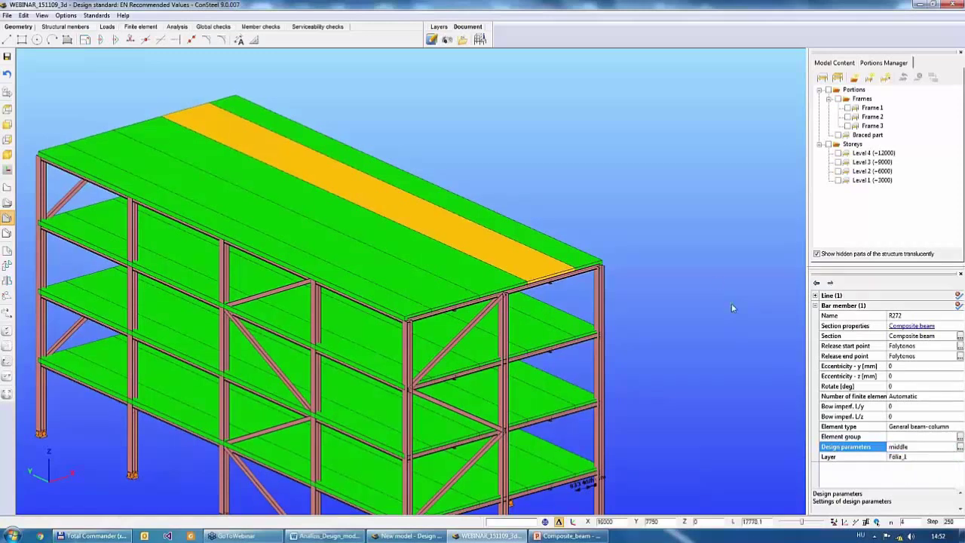
Step: Run the analysis of the whole building model and view its first order deformation from another angle
scroll(693, 268, down, 4)
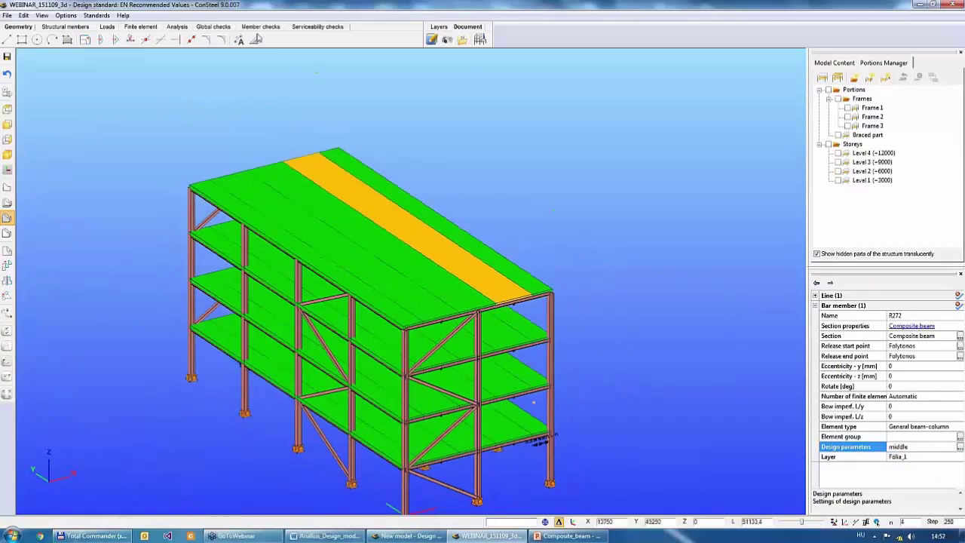
click(176, 27)
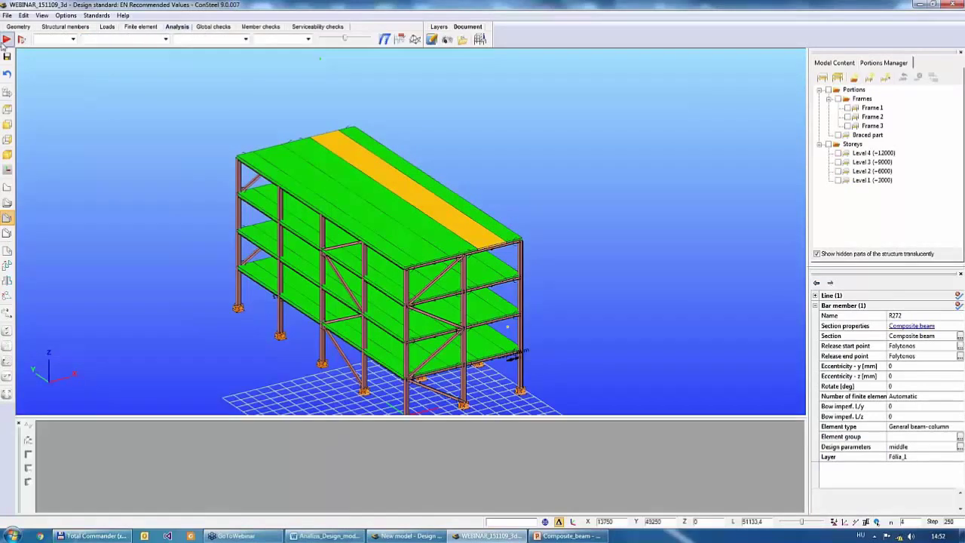
click(7, 41)
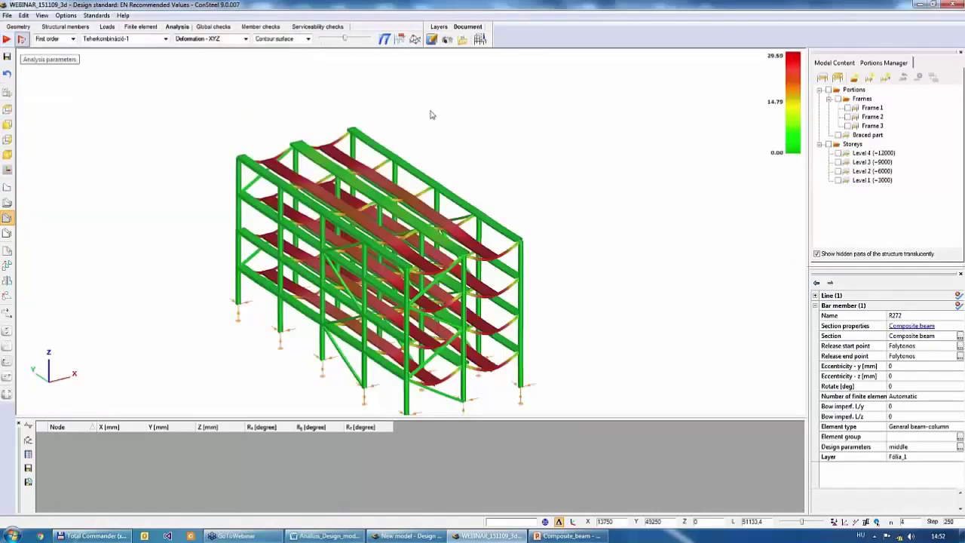
middle_drag(422, 119, 335, 121)
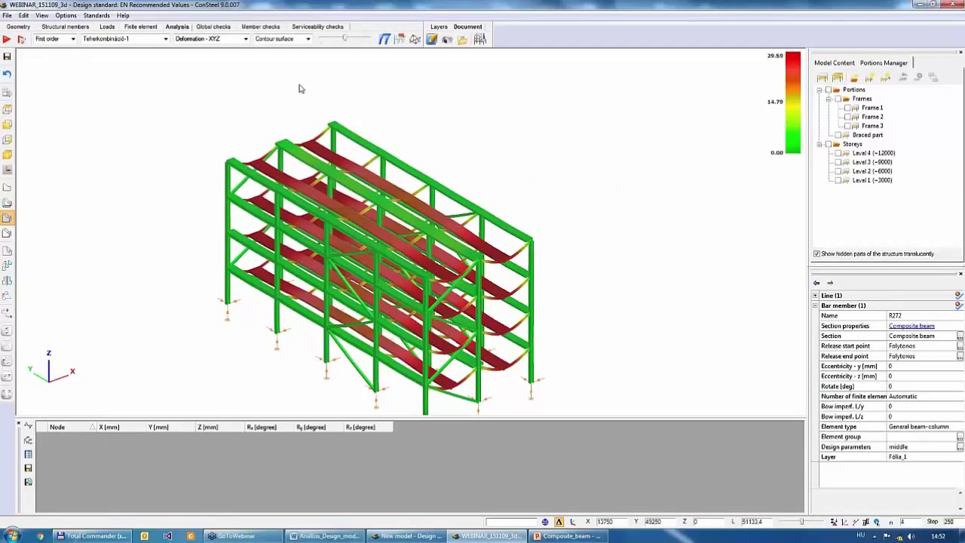
Step: Mark all members in the composite beam member check list and delete them from it
click(256, 26)
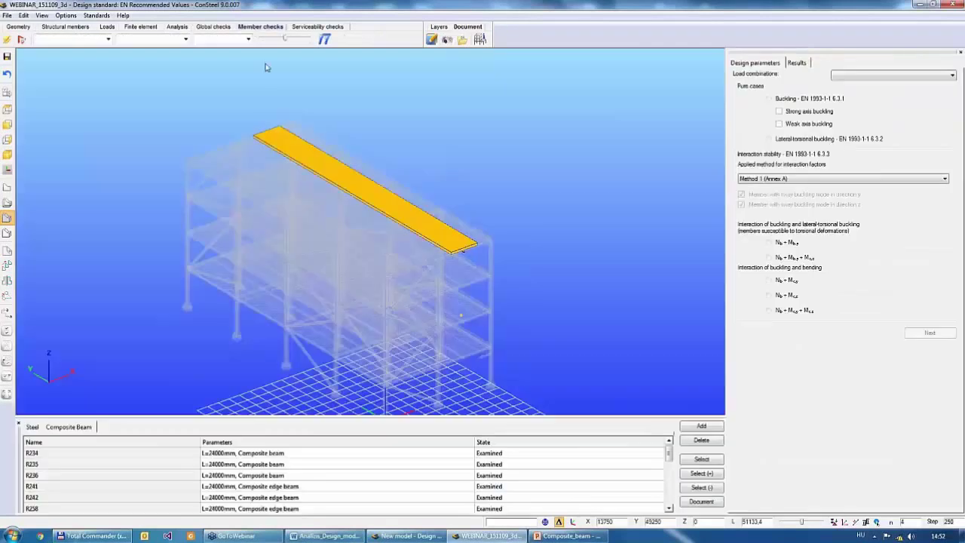
click(232, 454)
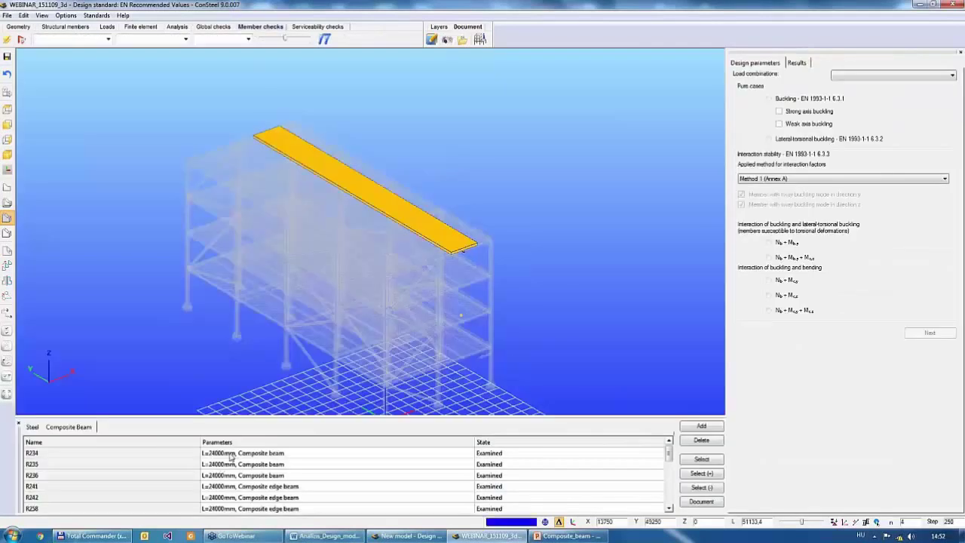
key(shift+Down)
key(shift+Down)
key(shift+Down)
key(shift+Down)
key(shift+Down)
key(shift+Down)
key(shift+Down)
key(shift+Down)
key(shift+Down)
key(shift+Down)
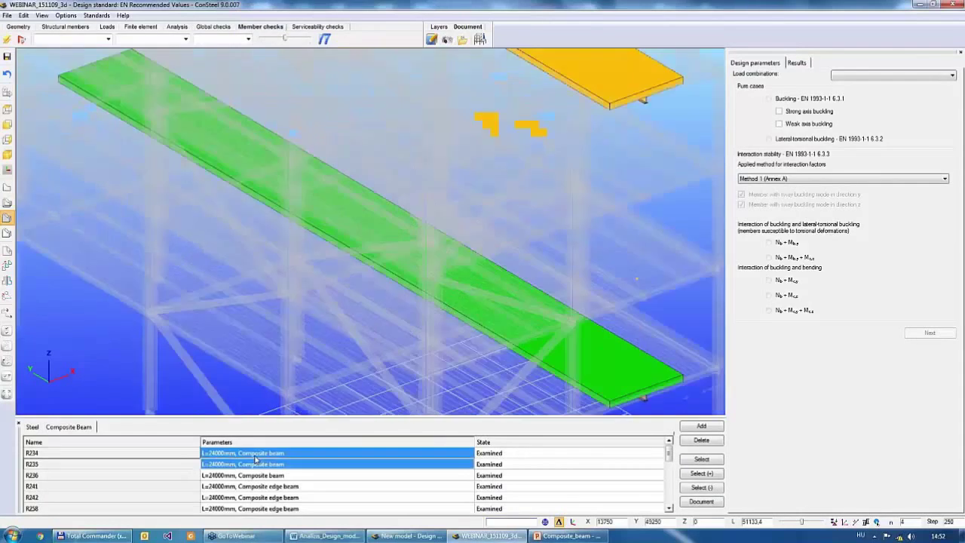
click(689, 443)
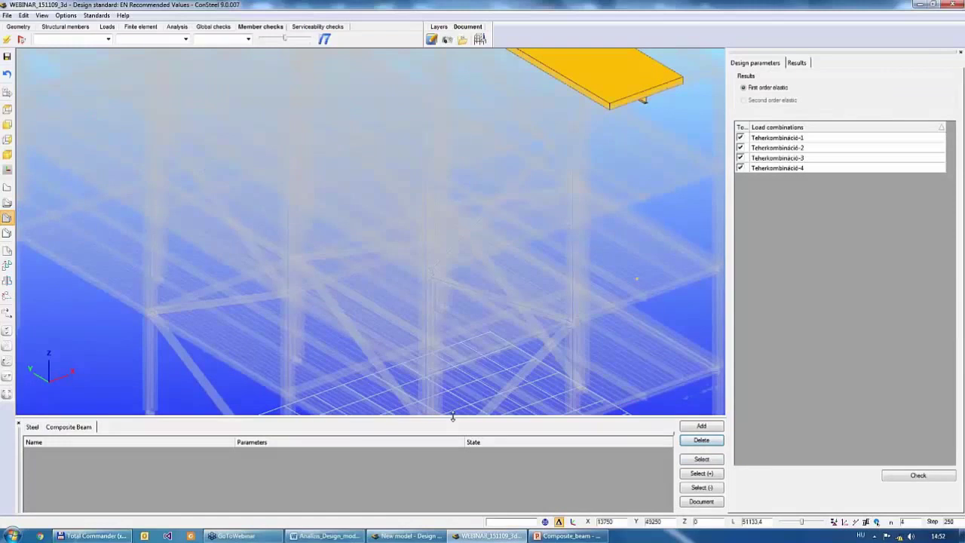
Step: Enlarge the member check list, select the whole model and add all its composite beams to the list
drag(452, 417, 438, 297)
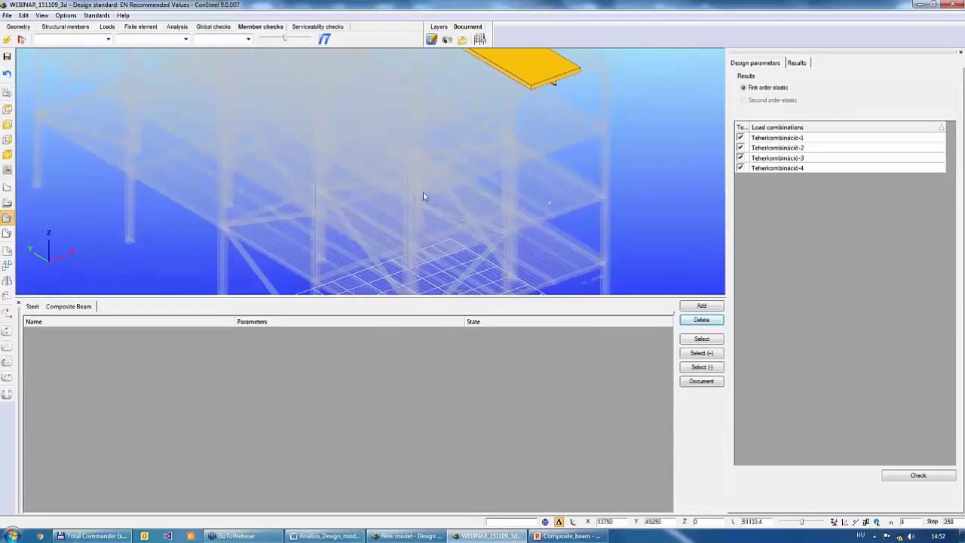
scroll(423, 204, down, 6)
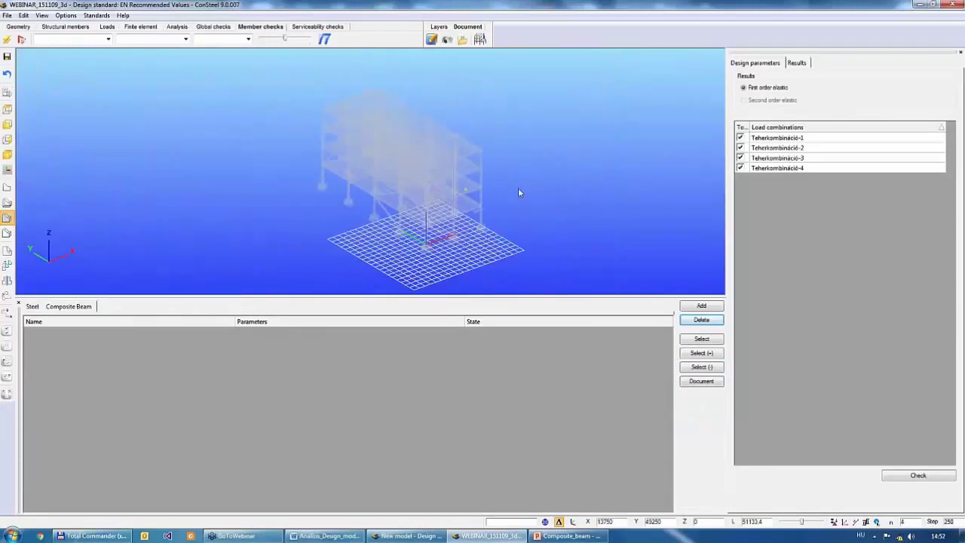
middle_drag(517, 192, 498, 198)
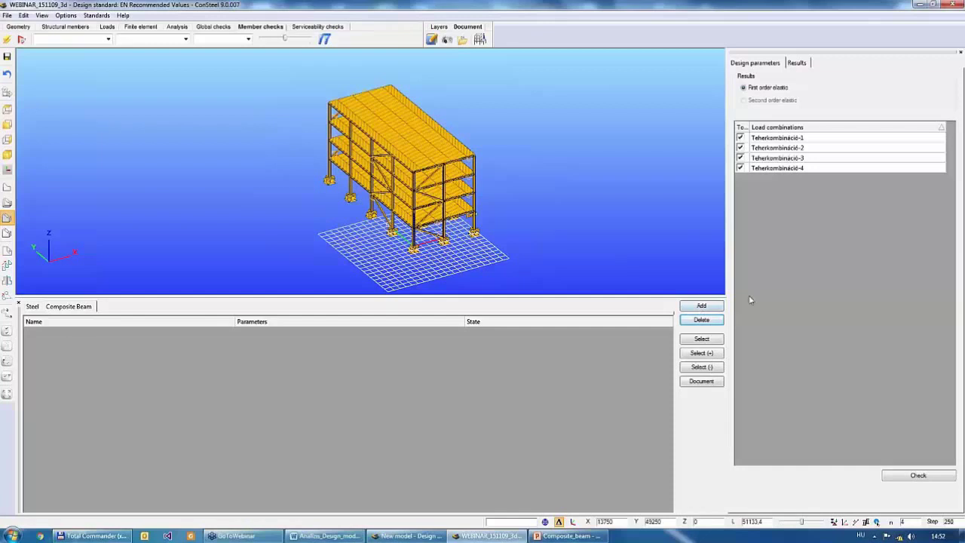
click(701, 306)
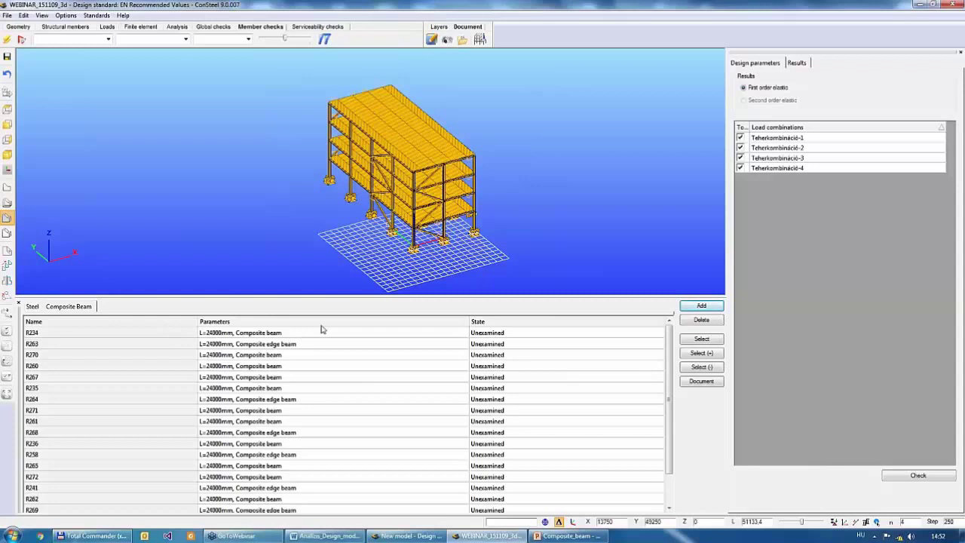
Step: Sort the composite beam check list by parameters to group members by section
click(222, 323)
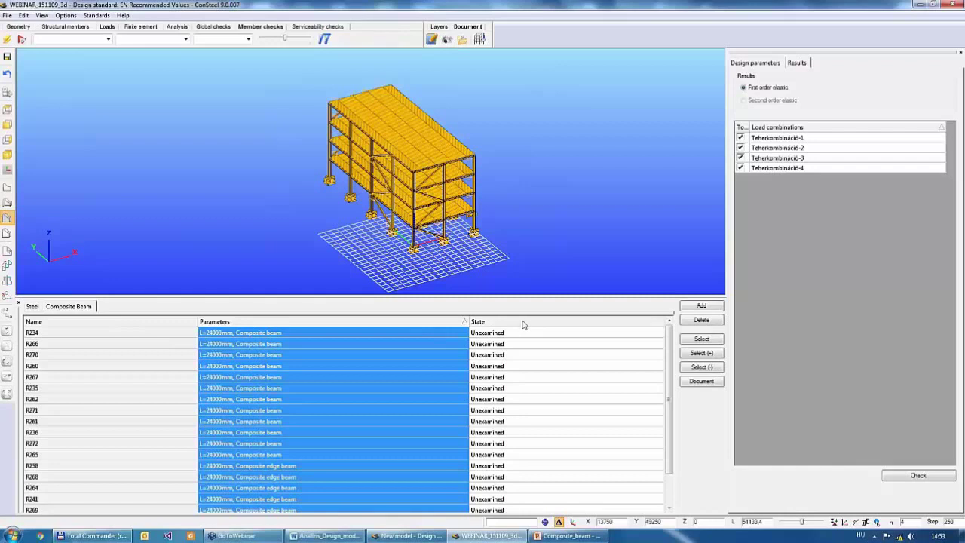
click(296, 324)
click(295, 323)
click(298, 343)
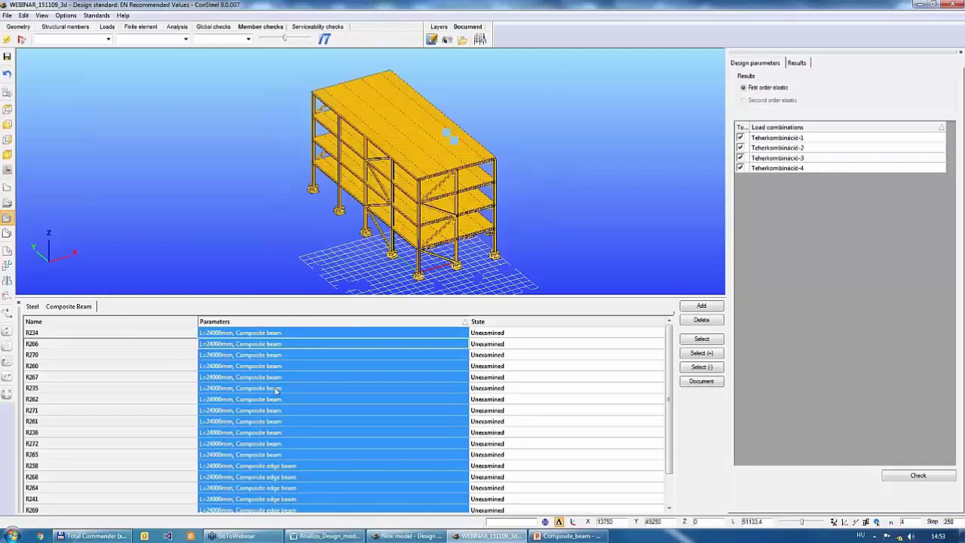
Step: Mark all Composite edge beam members from R258 to R263 in the list and add them to the check selection
click(297, 466)
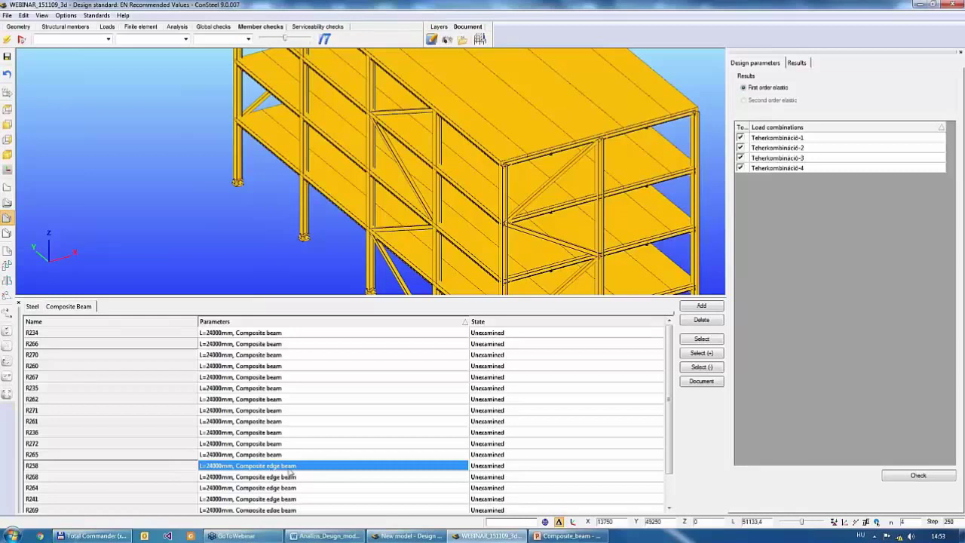
key(shift+Down)
key(shift+Down)
key(shift+Down)
key(shift+Down)
key(shift+Down)
key(shift+Down)
key(shift+Down)
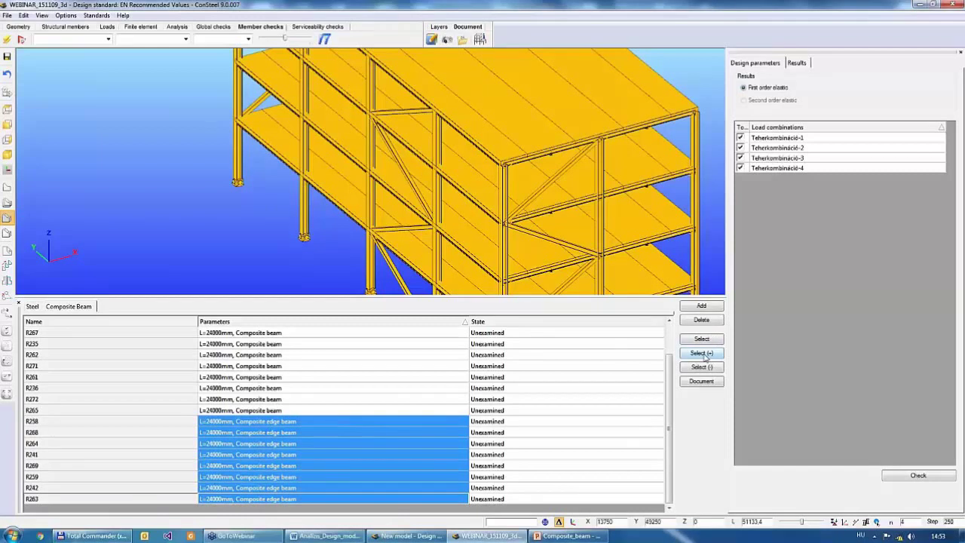
click(703, 353)
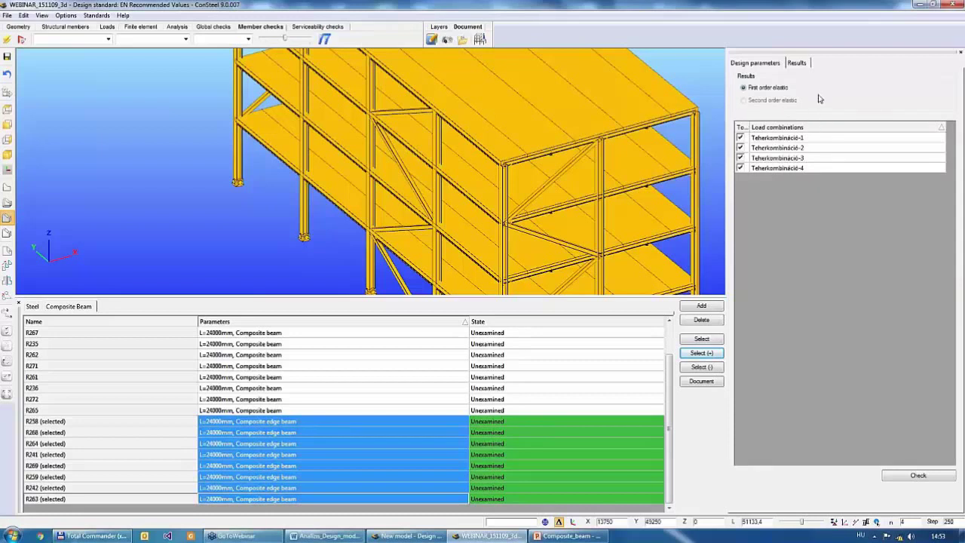
Step: Check the selected composite edge beams with first order elastic results for all four load combinations, and widen the results area
click(915, 476)
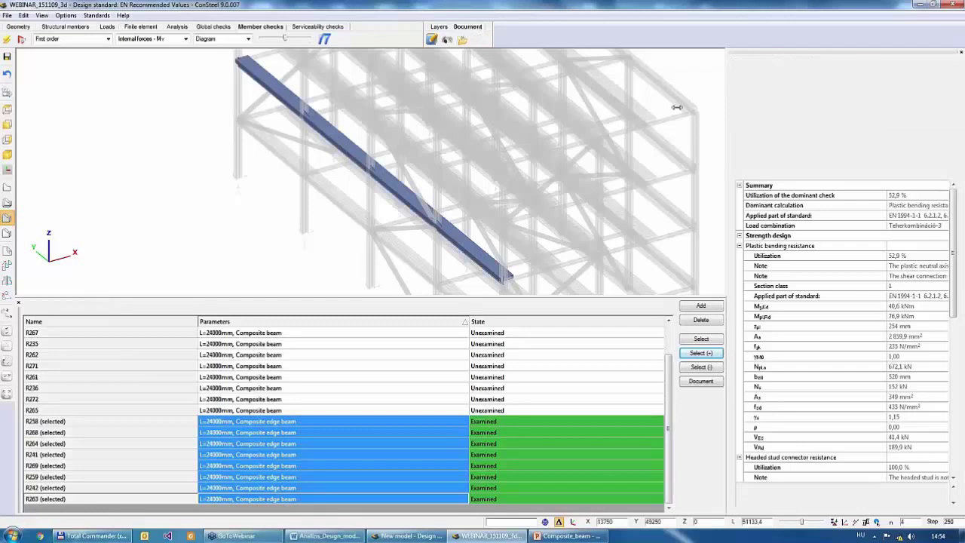
drag(725, 101, 660, 102)
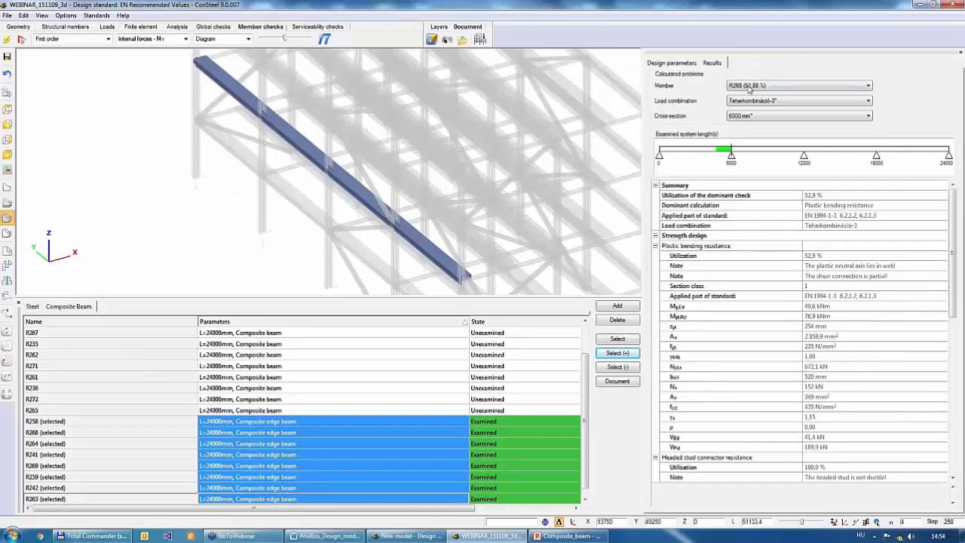
Step: Review the check results of edge beams R269 and R268, showing R268 at the 6000 mm cross-section
click(777, 87)
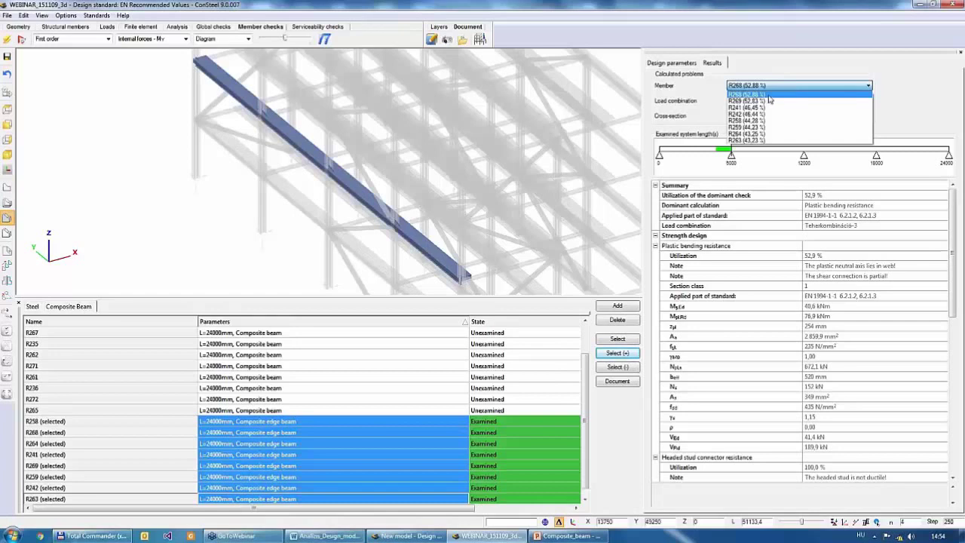
click(768, 101)
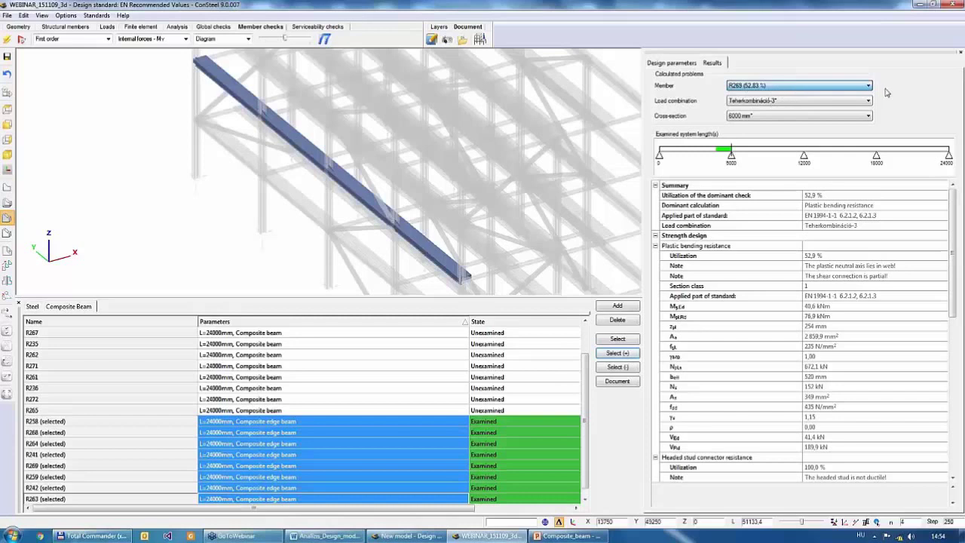
click(845, 86)
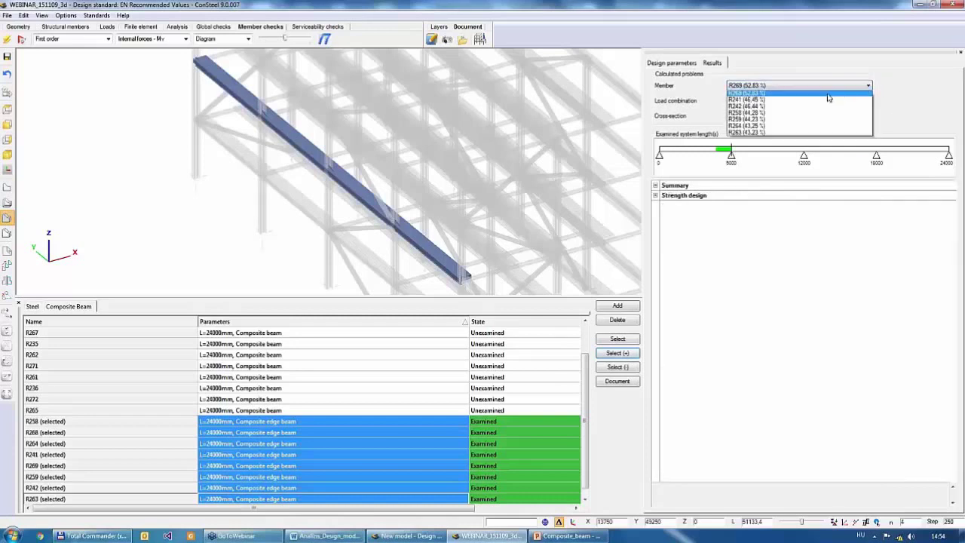
click(770, 95)
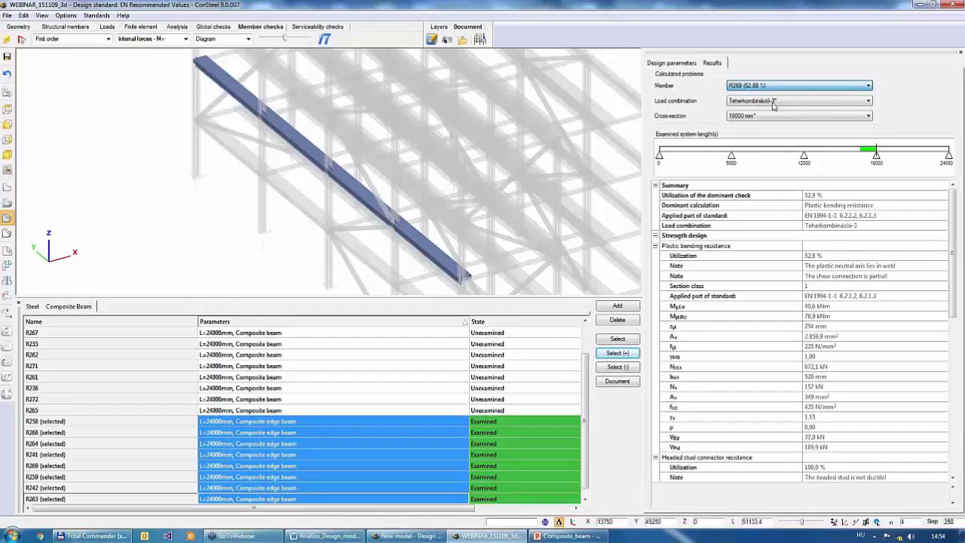
scroll(872, 118, up, 2)
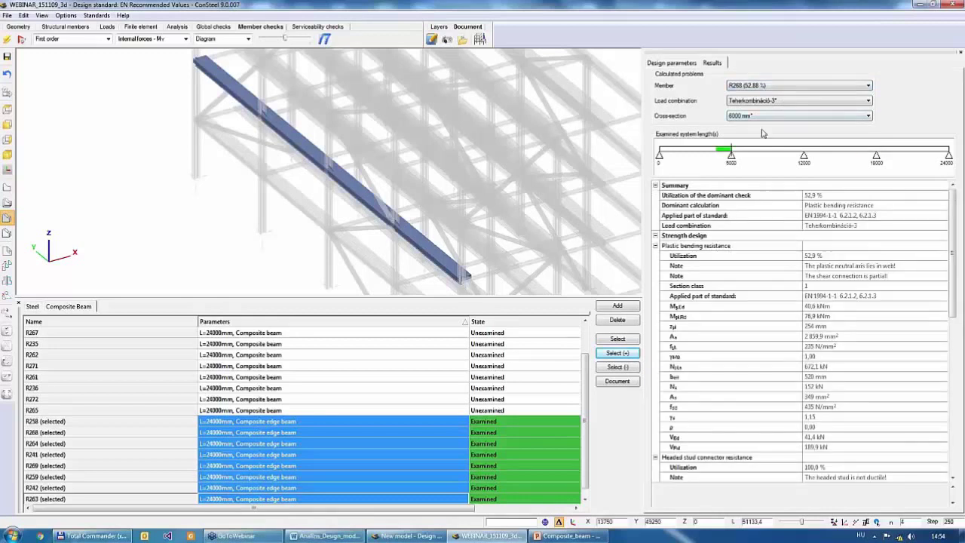
click(842, 117)
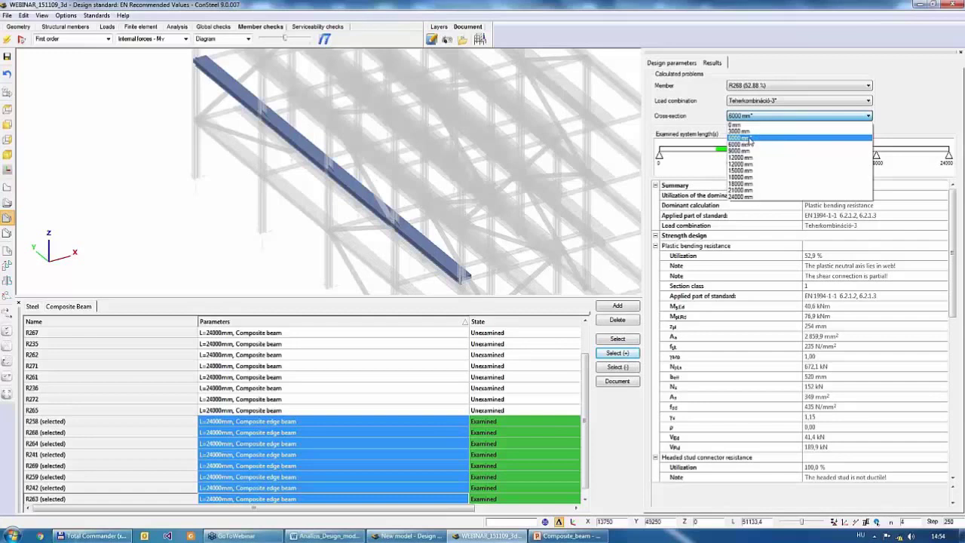
click(750, 139)
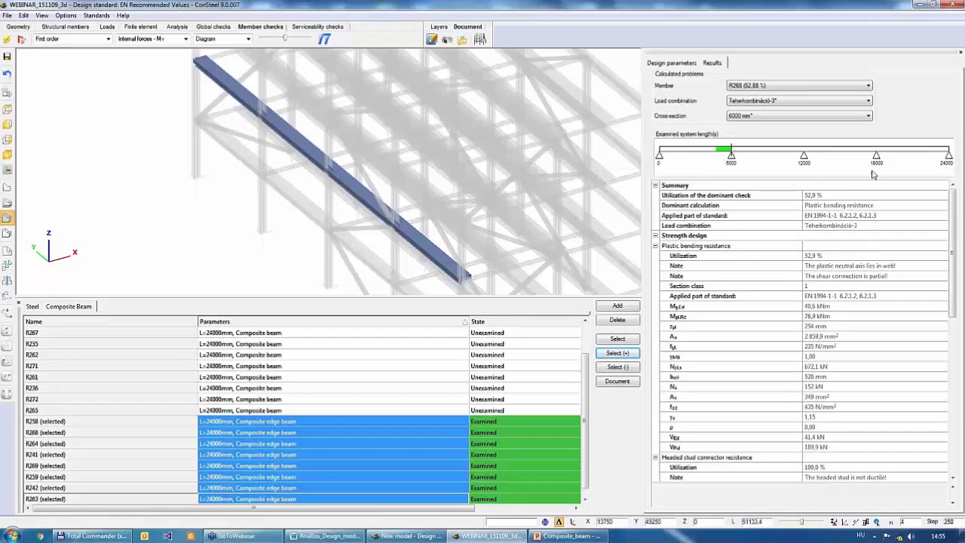
Step: Examine R268's plastic bending and headed stud connector resistance details, including the considered segment length and the number of studs over it
drag(954, 203, 947, 336)
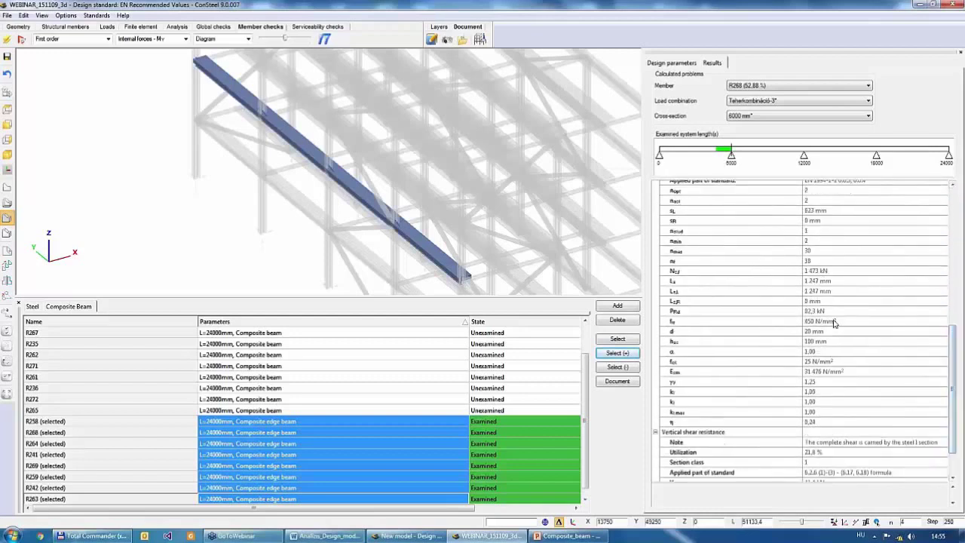
click(825, 282)
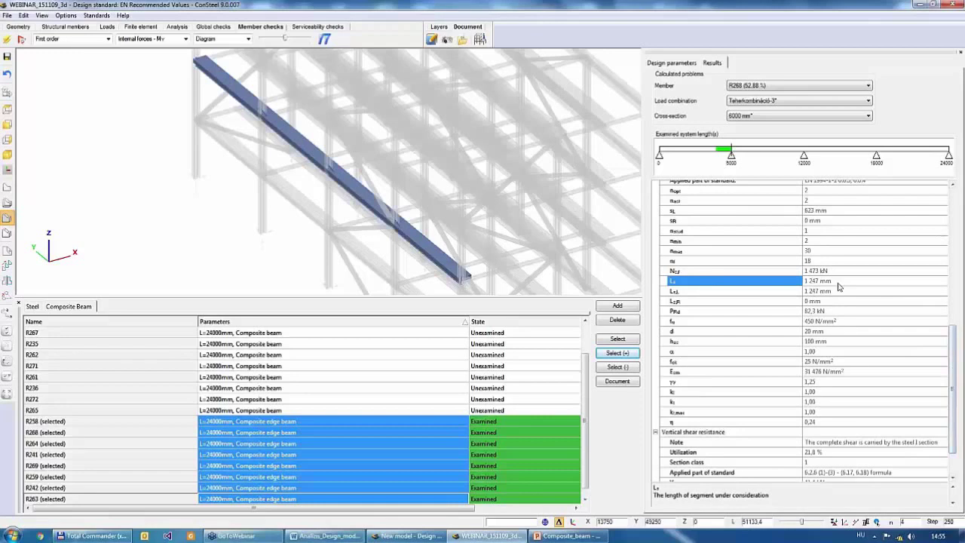
scroll(953, 348, up, 10)
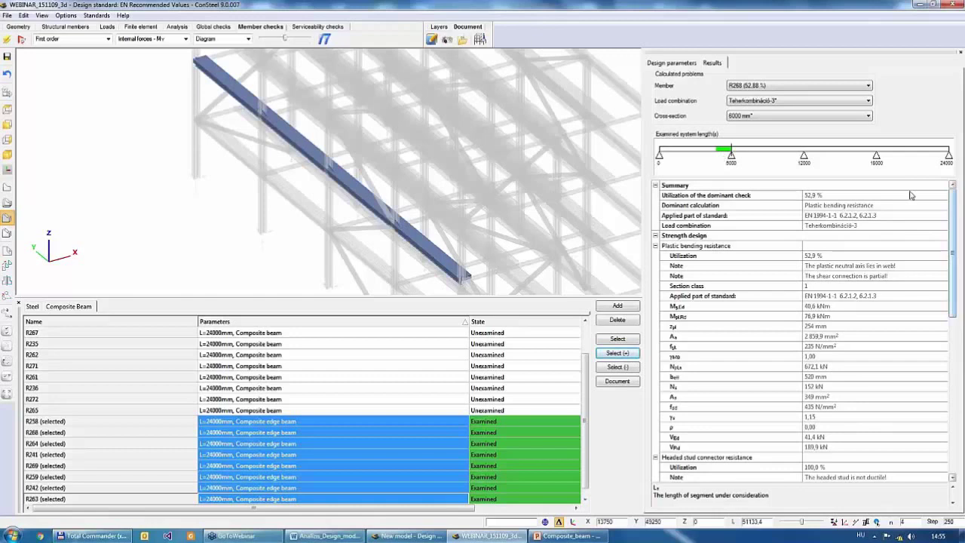
drag(955, 208, 955, 263)
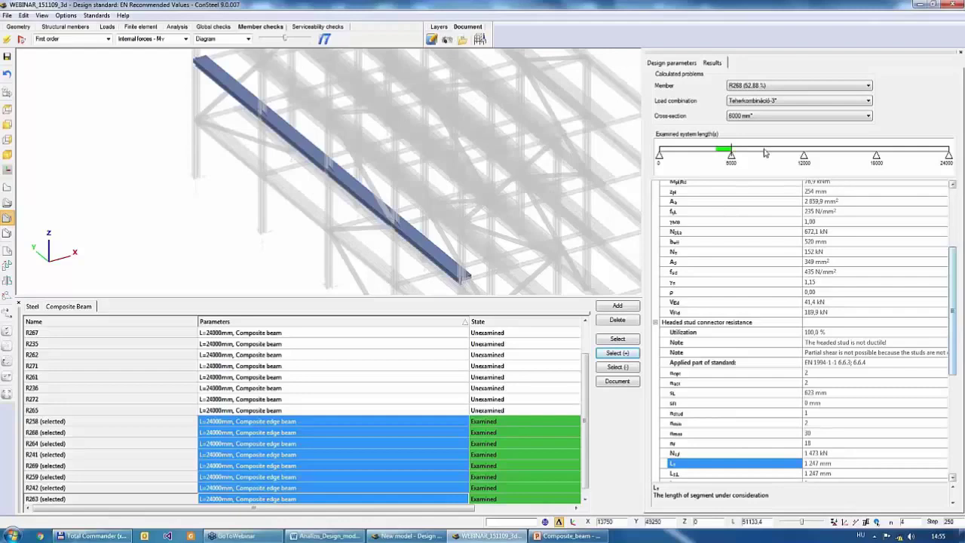
click(813, 385)
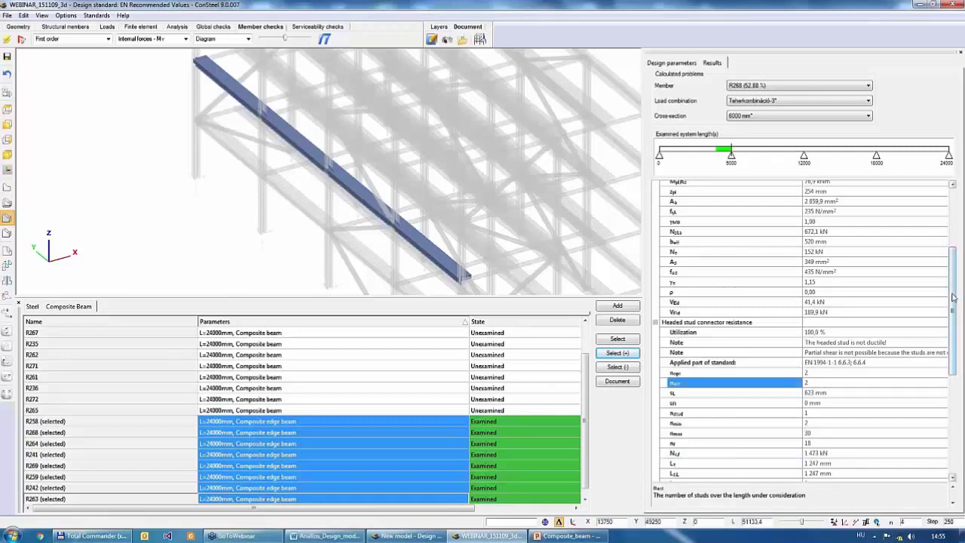
scroll(844, 256, up, 4)
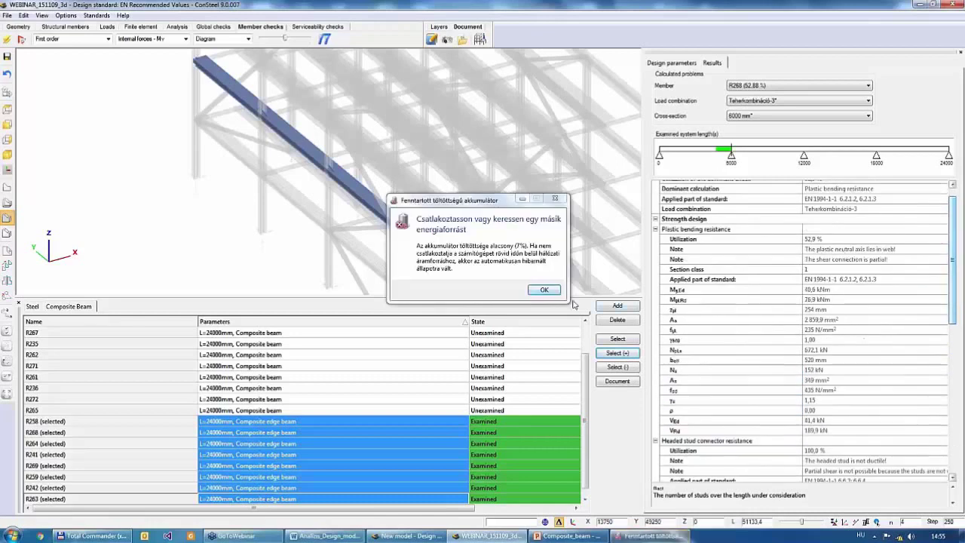
click(543, 289)
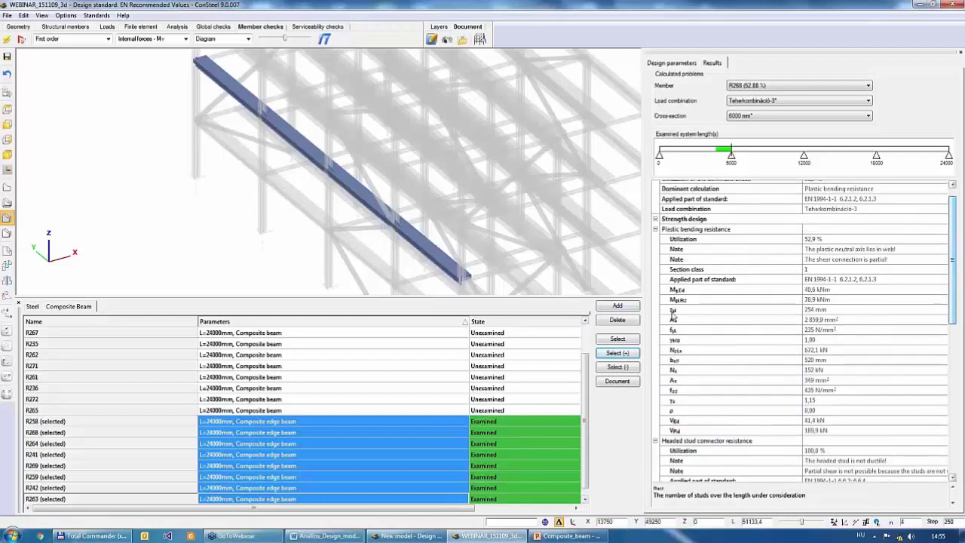
scroll(935, 249, up, 1)
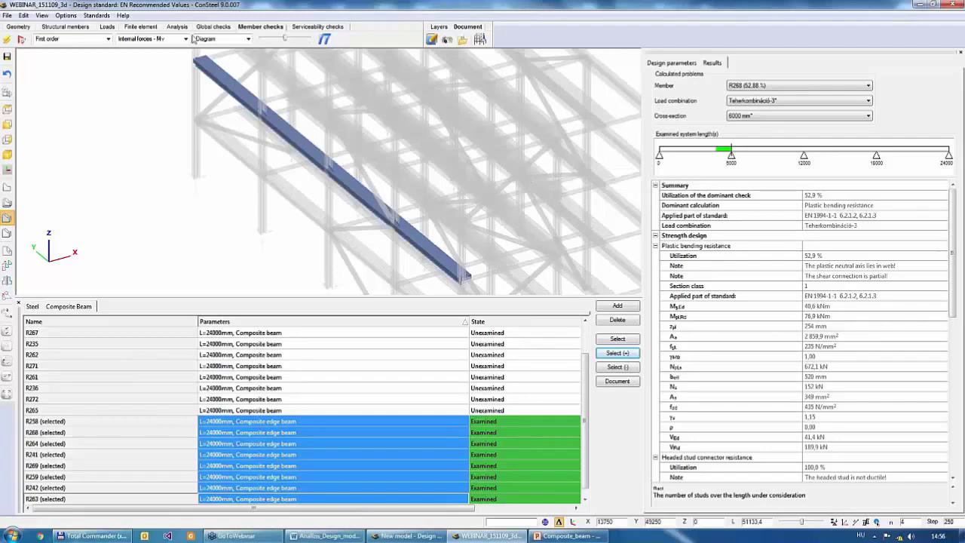
Step: Return to structural member modelling and select all bar members with the Composite edge beam section by property
click(84, 28)
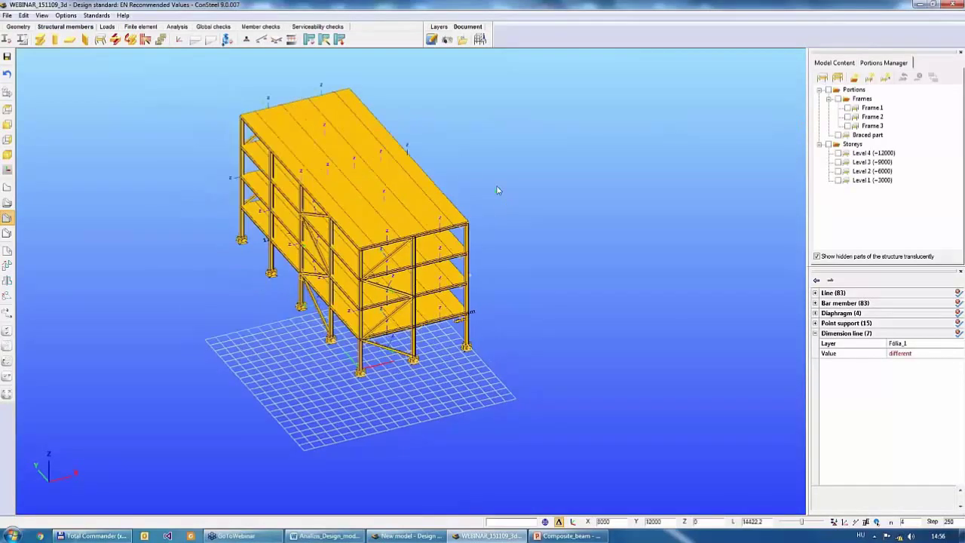
right_click(496, 187)
click(531, 221)
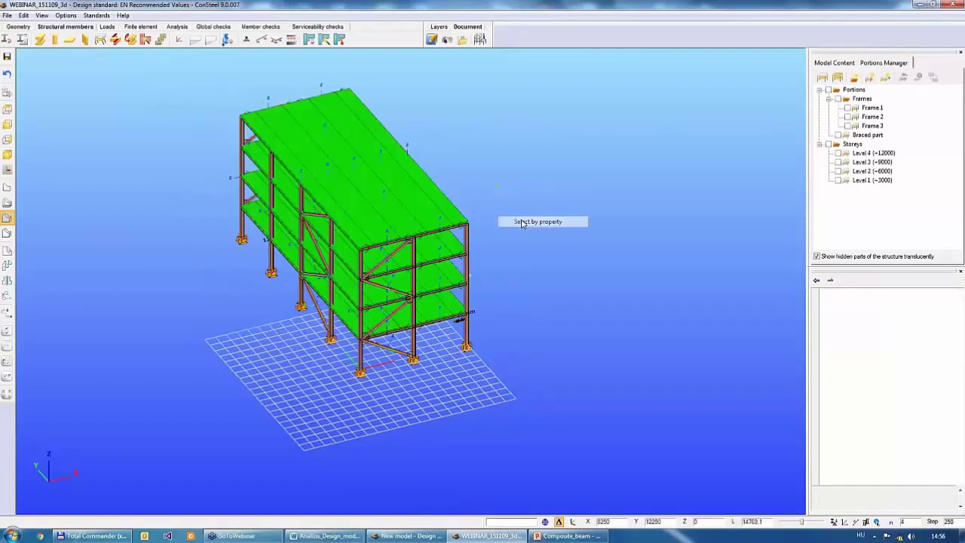
click(512, 207)
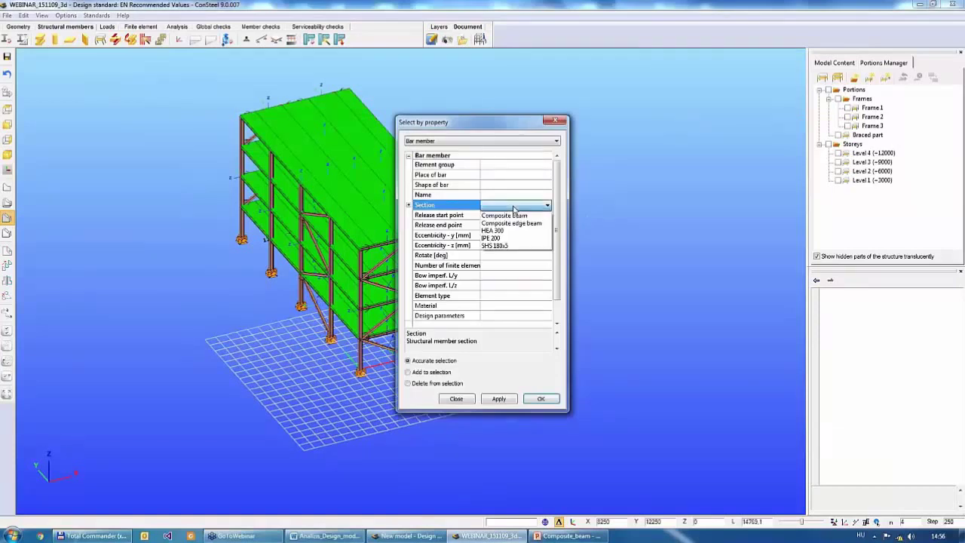
click(533, 223)
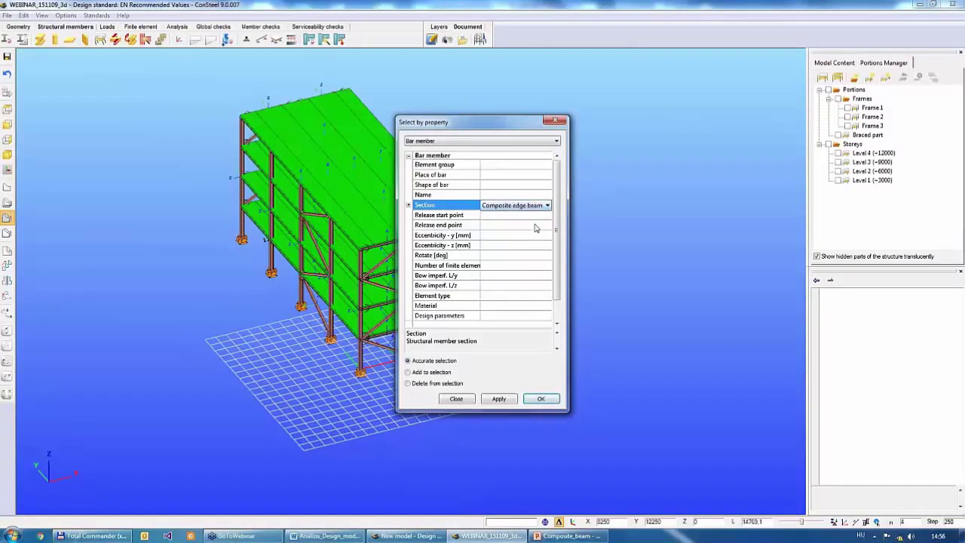
click(546, 399)
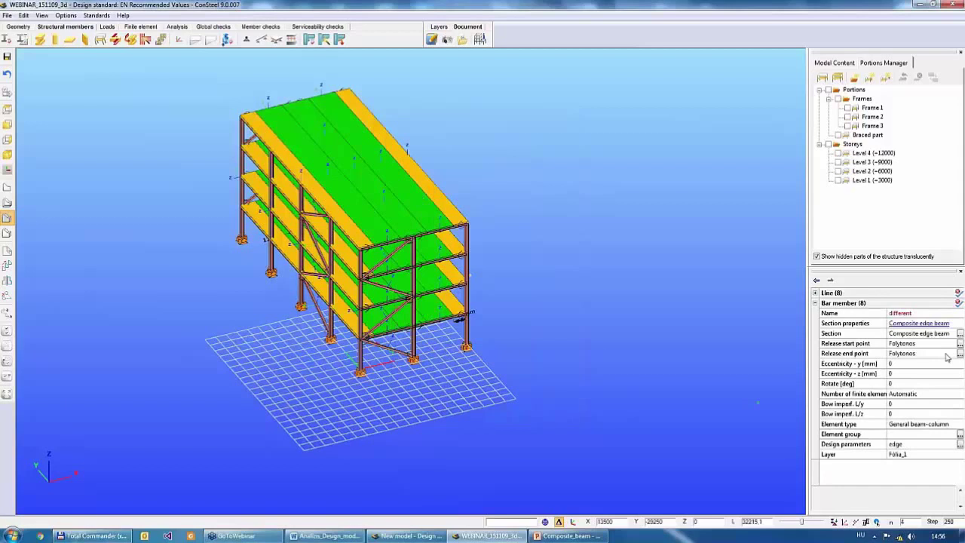
click(939, 336)
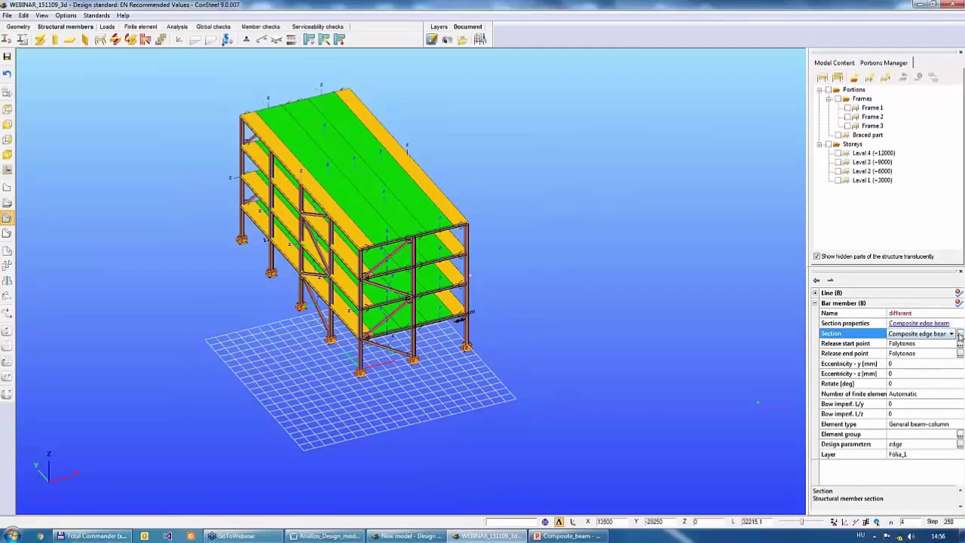
click(960, 334)
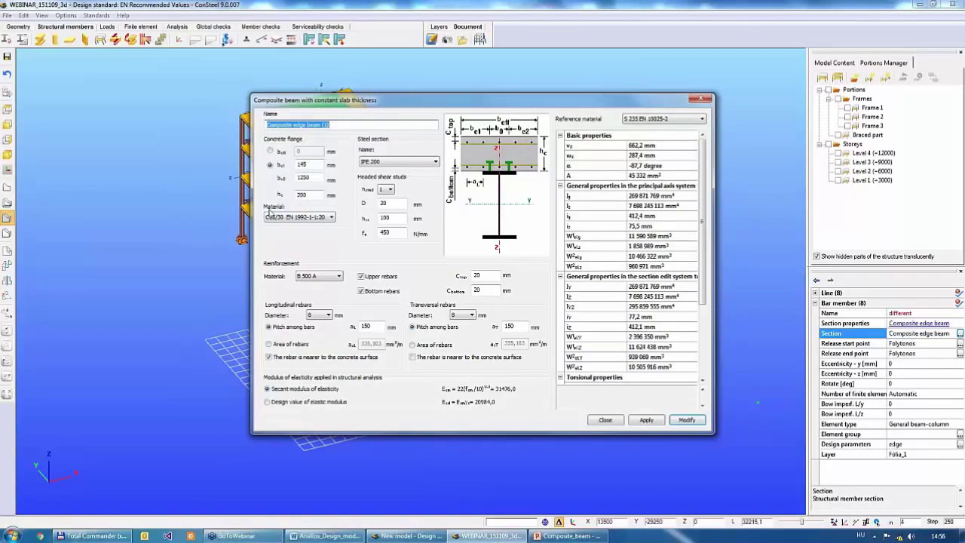
click(423, 164)
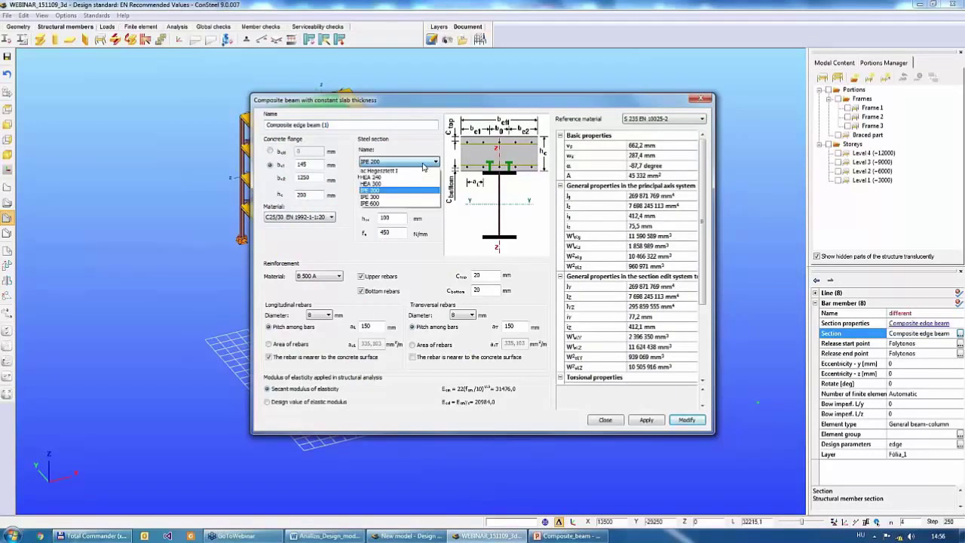
click(423, 164)
click(701, 99)
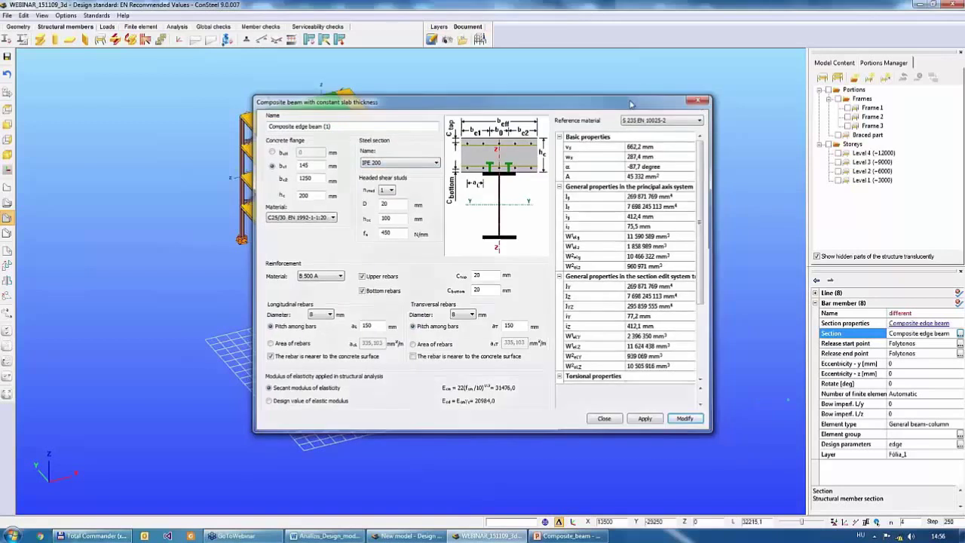
Step: Load the IPE 140 steel section in S 235 EN 10025-2 from the section library into the model
click(7, 39)
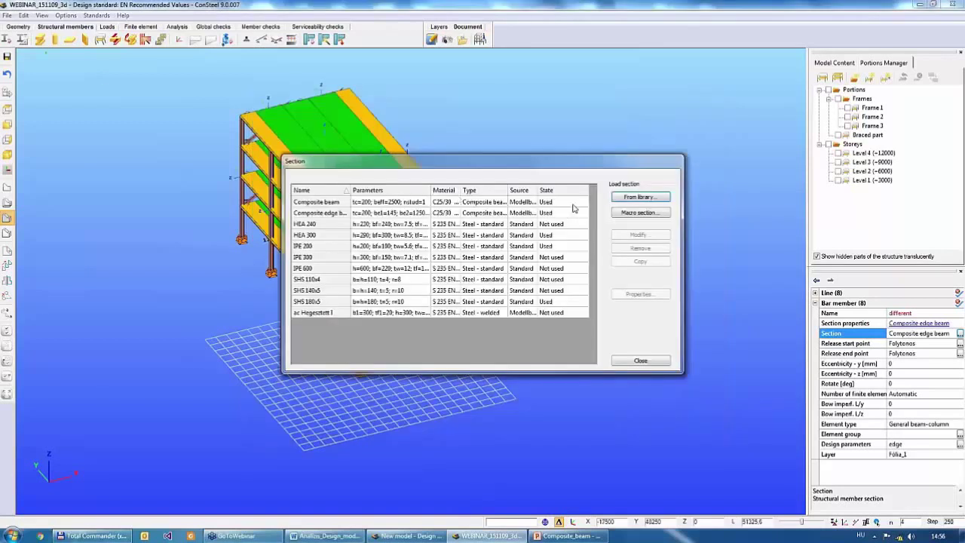
click(636, 198)
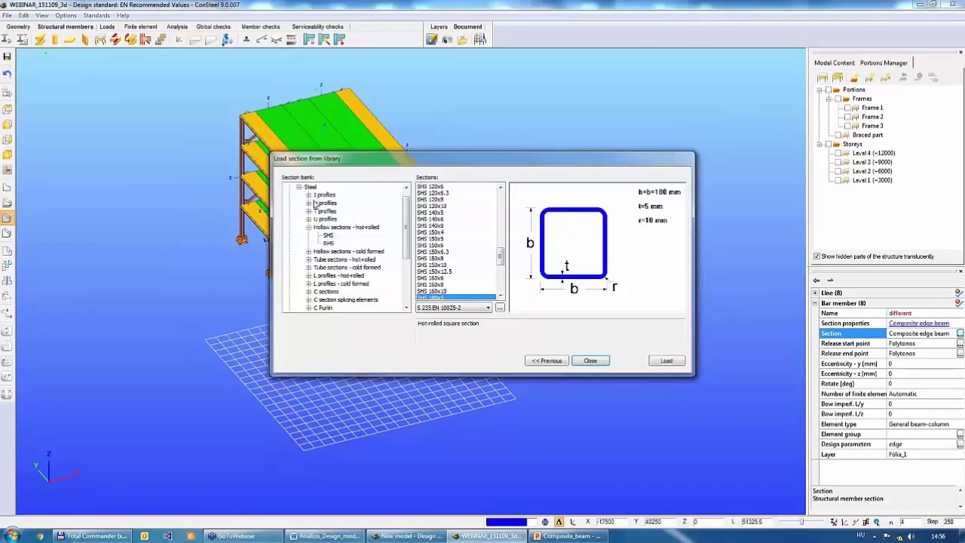
click(308, 194)
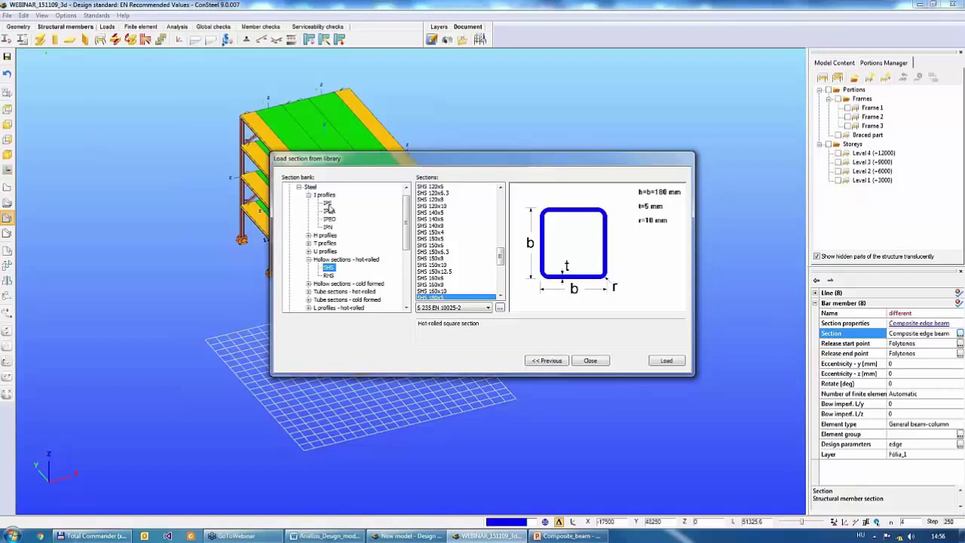
click(329, 203)
click(427, 206)
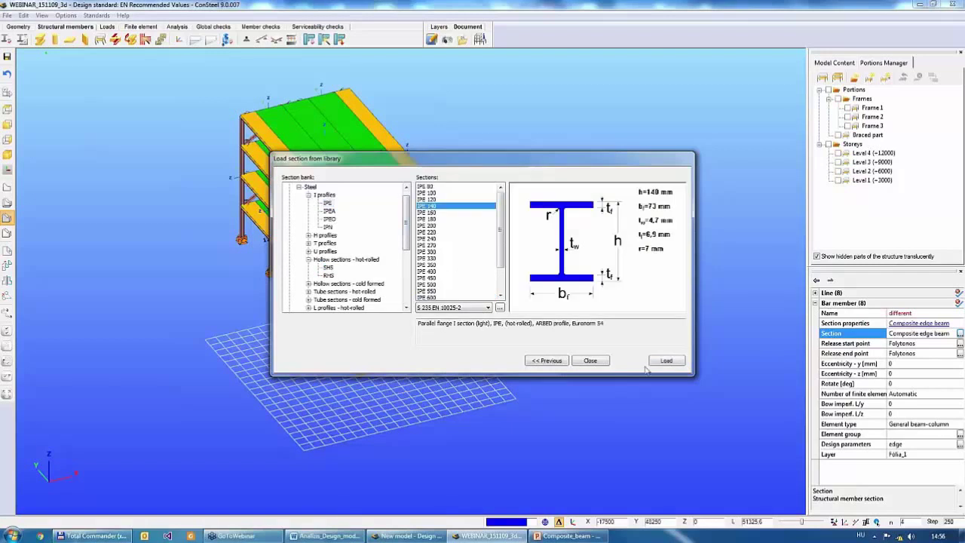
click(666, 361)
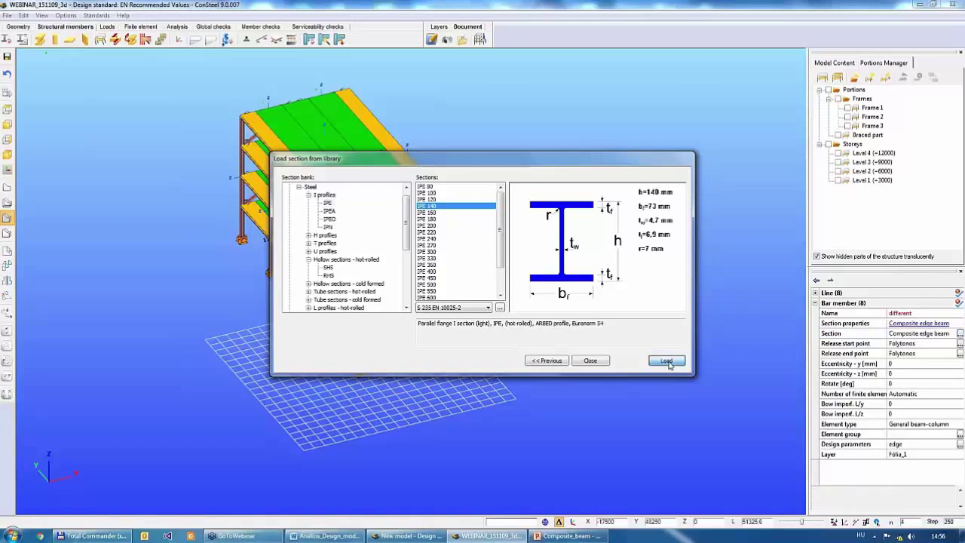
click(591, 361)
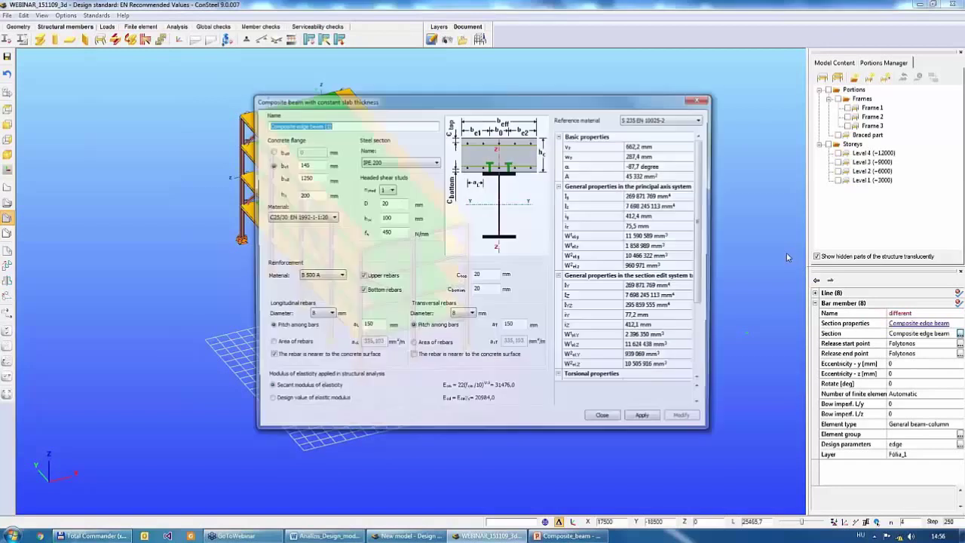
Step: Change the steel section of the selected composite edge beams to IPE 140 and apply the modified section, Composite edge beam (1)
click(397, 164)
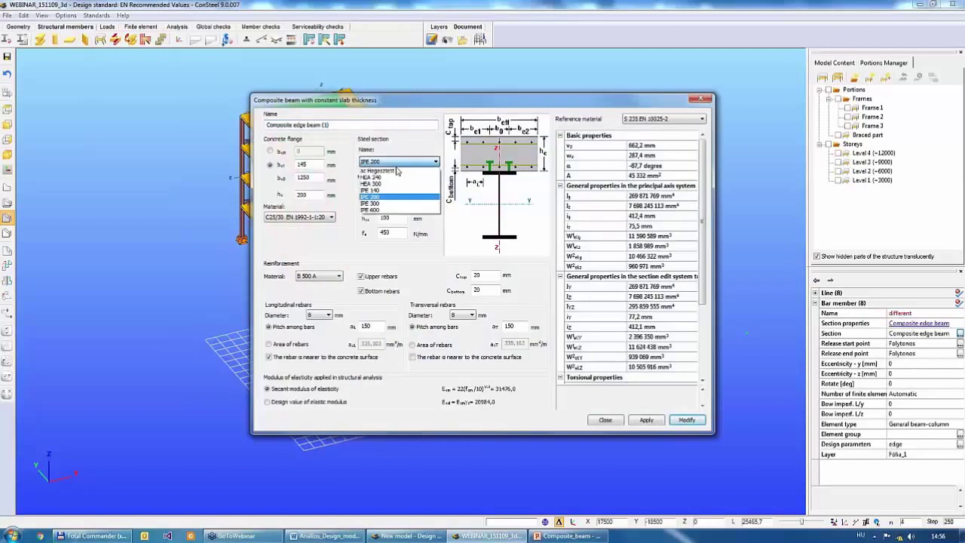
click(388, 189)
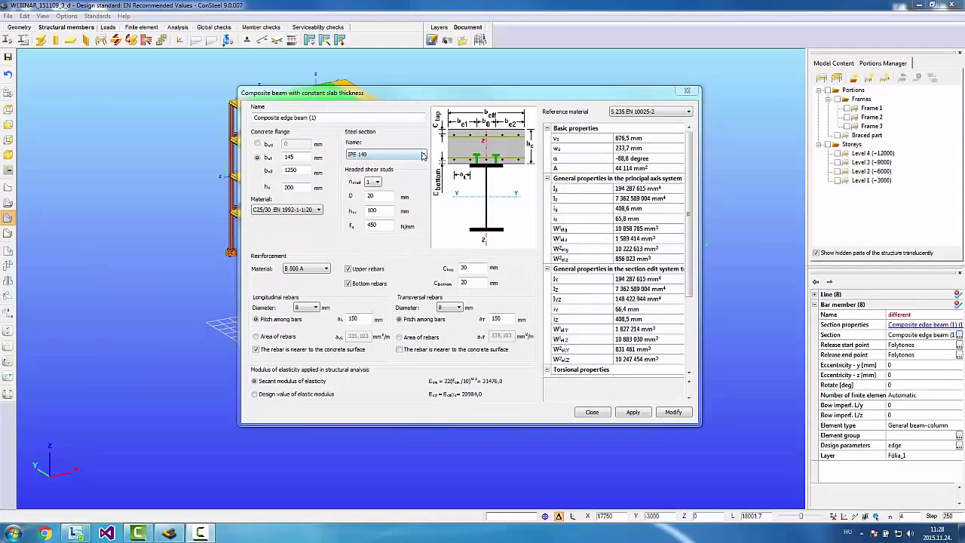
click(423, 155)
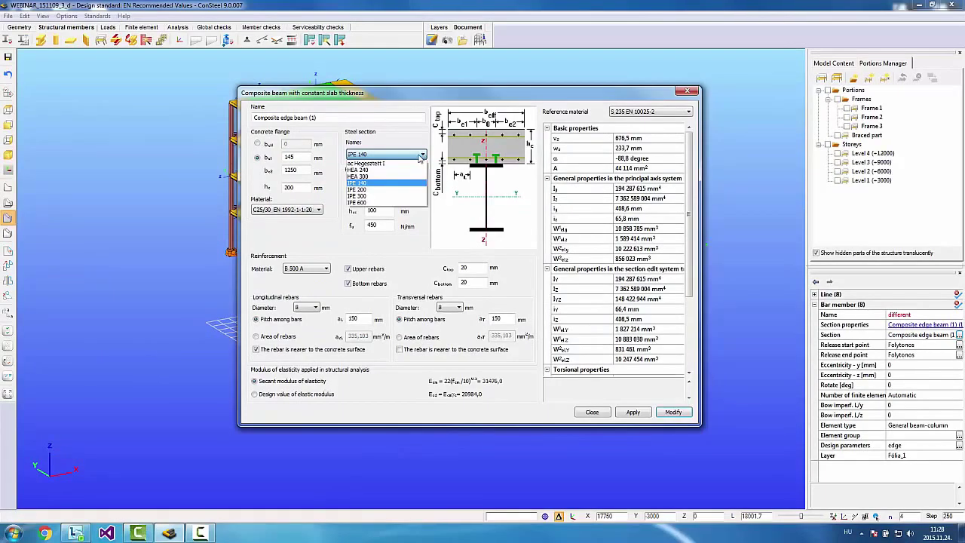
click(392, 184)
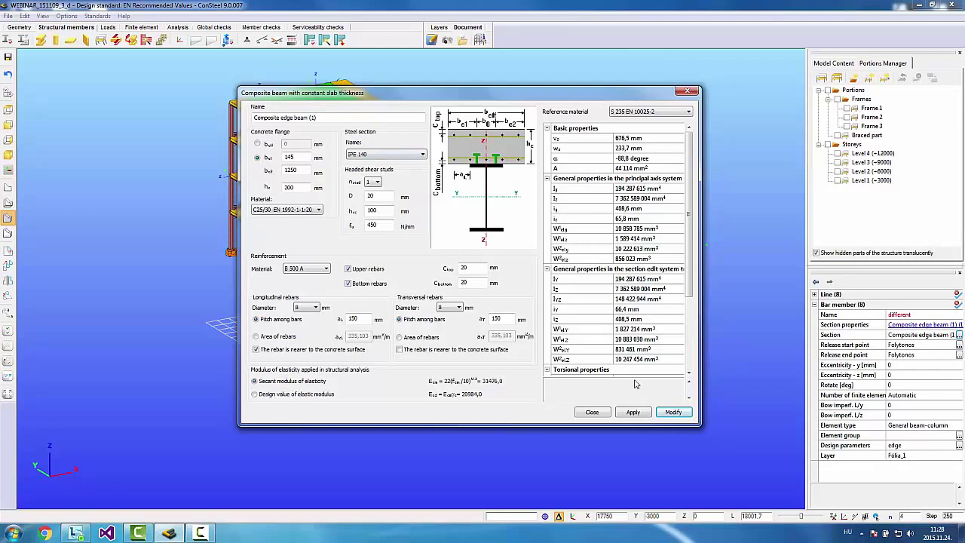
click(674, 415)
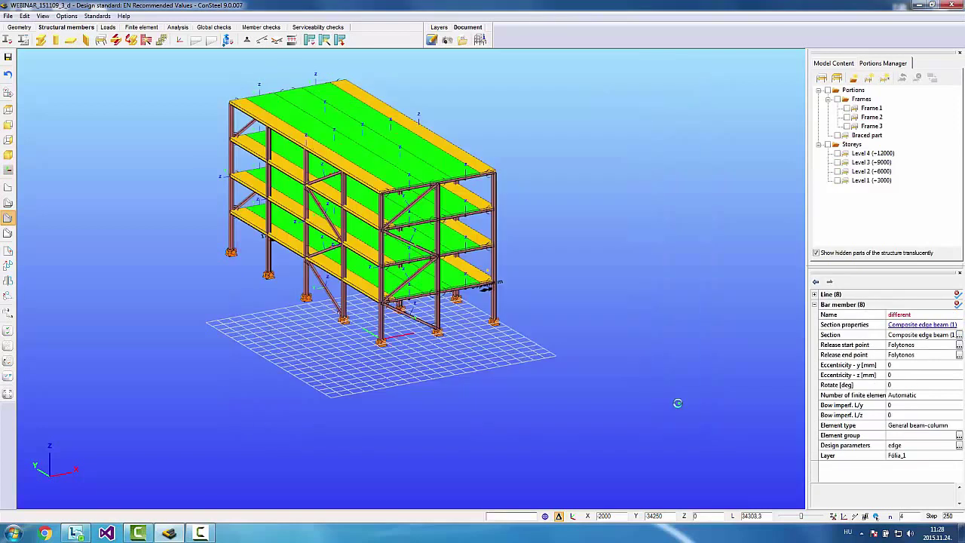
Step: Rerun the structural analysis for the modified edge beams and go to the member checks
click(177, 27)
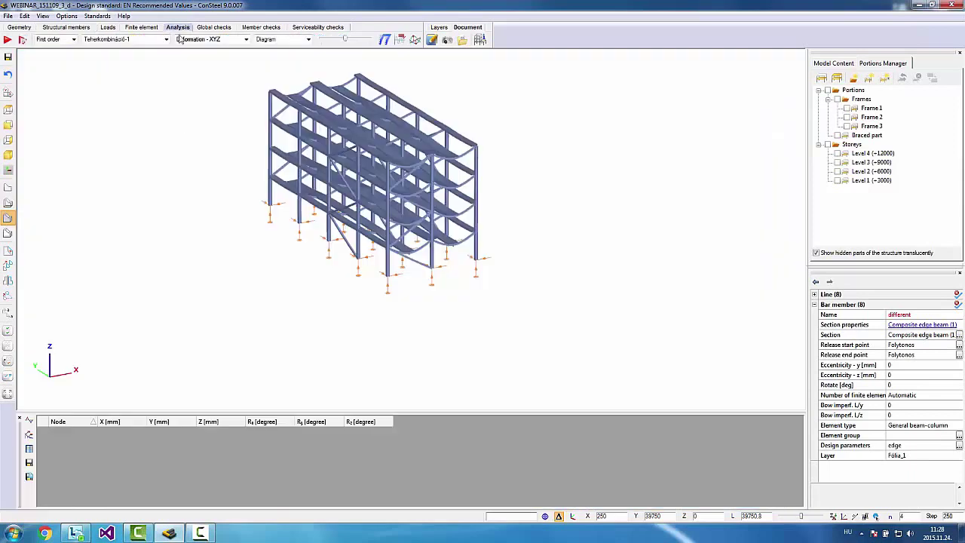
click(8, 39)
click(261, 28)
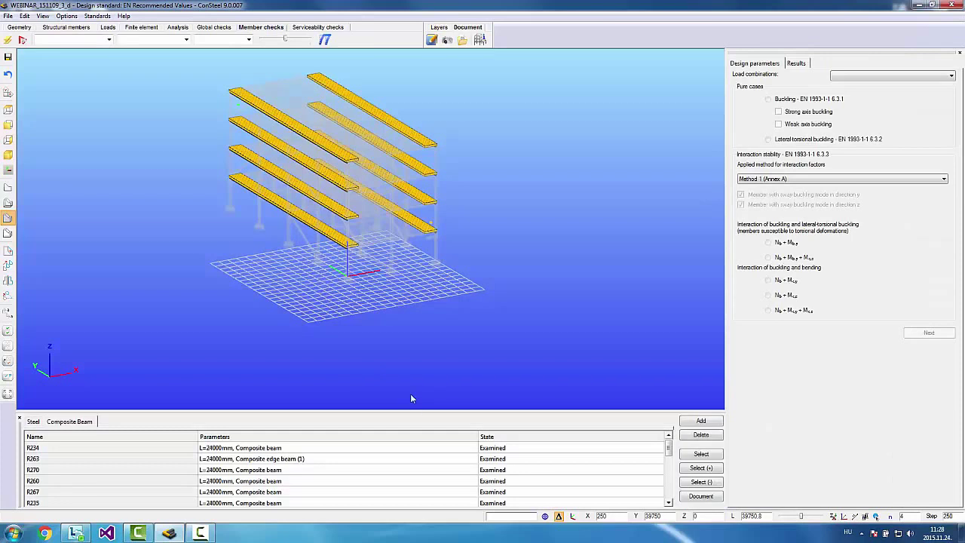
Step: Enlarge the composite beam check list and sort it by parameters in descending order so the edge beams come first
drag(412, 412, 416, 294)
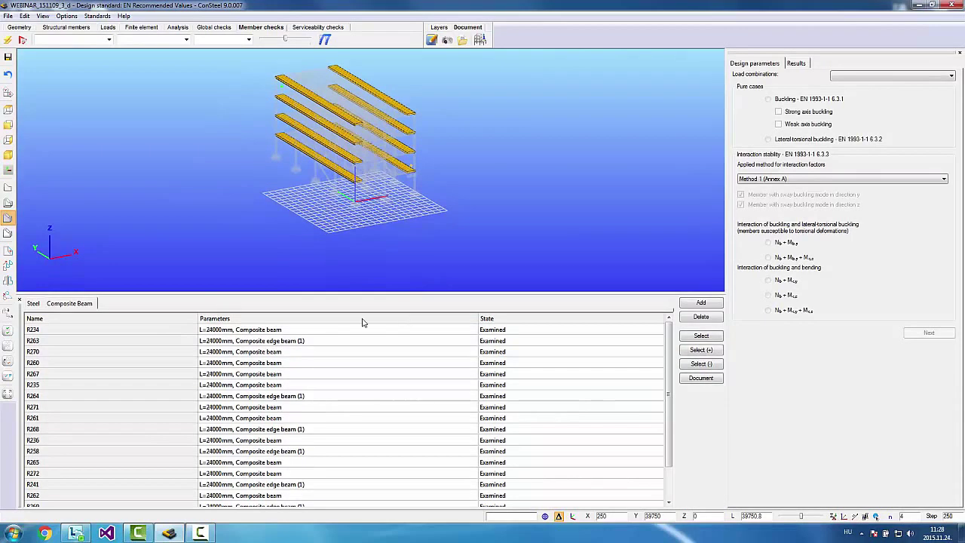
click(362, 319)
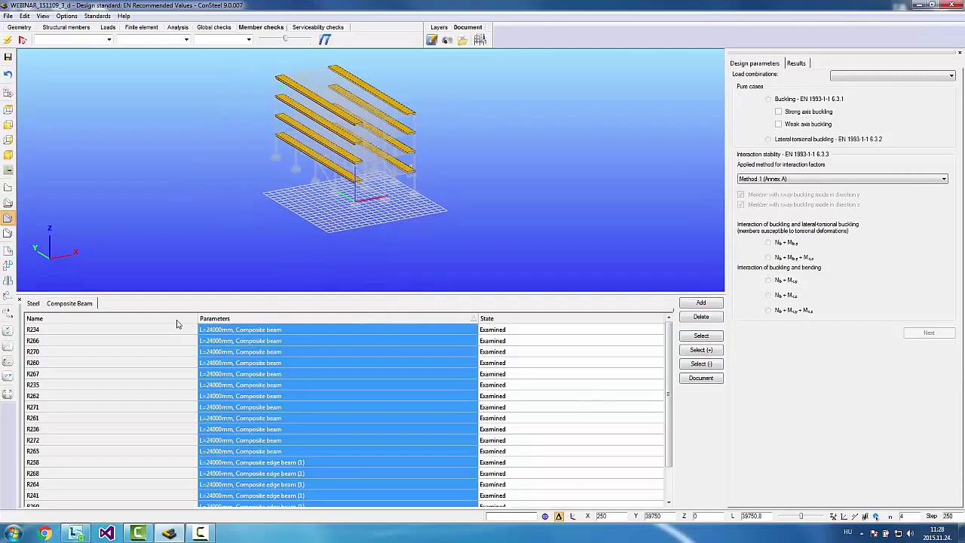
click(322, 320)
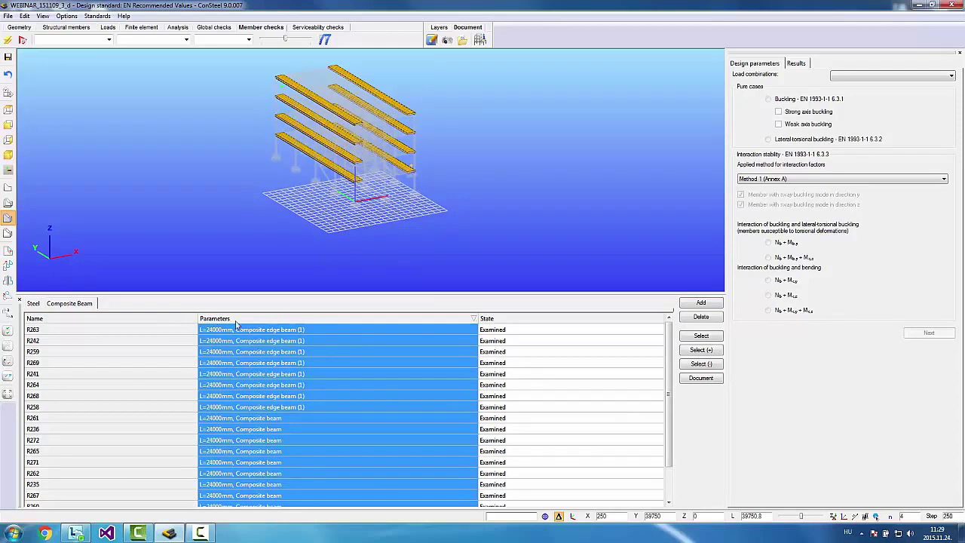
Step: Select all eight Composite edge beam (1) members for checking and run the first order elastic check for Teherkombináció-1 to 4
click(304, 330)
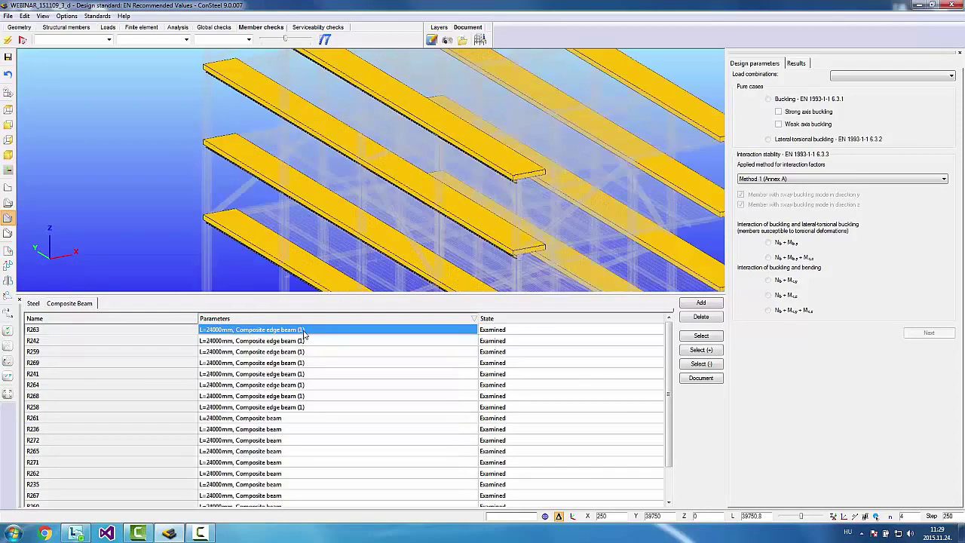
key(shift+Down)
key(shift+Down)
key(shift+Down)
key(shift+Down)
key(shift+Down)
key(shift+Down)
key(shift+Down)
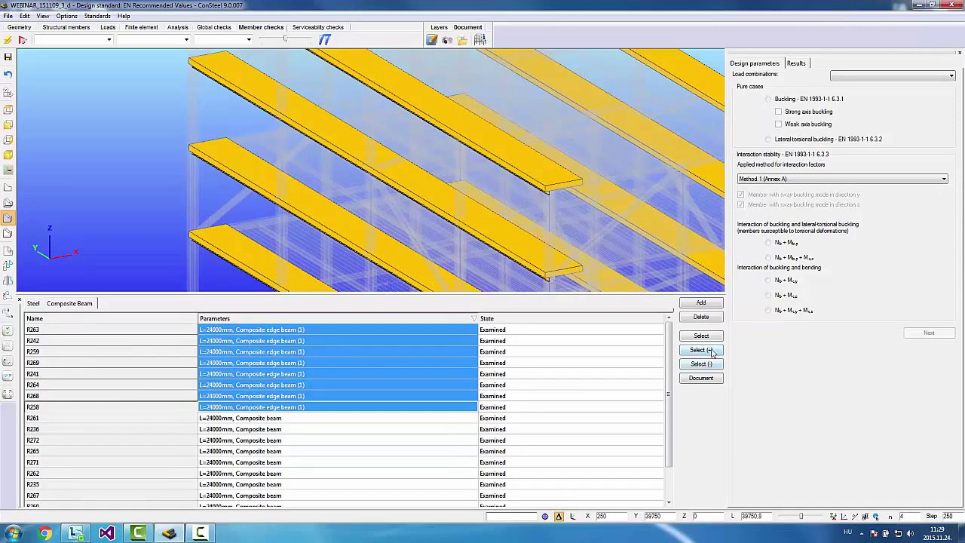
click(712, 352)
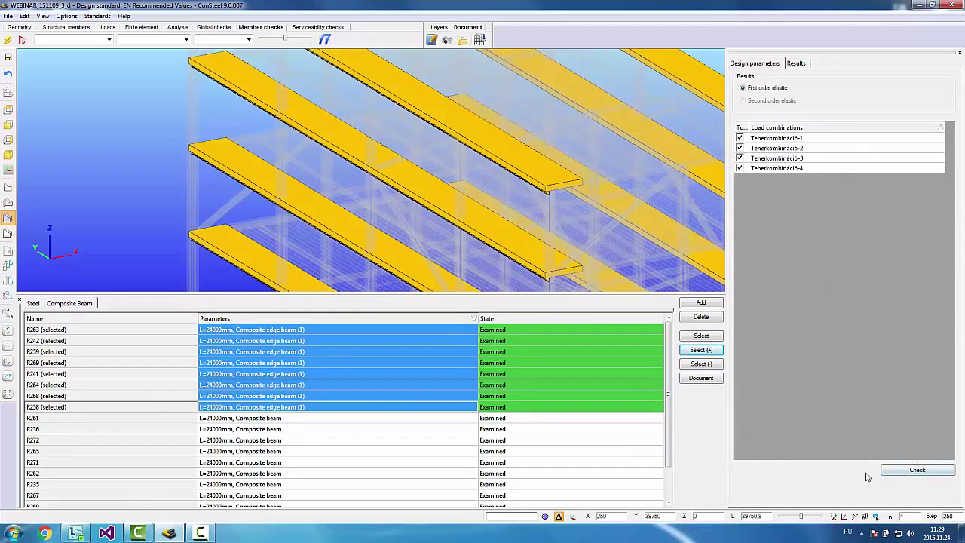
click(933, 473)
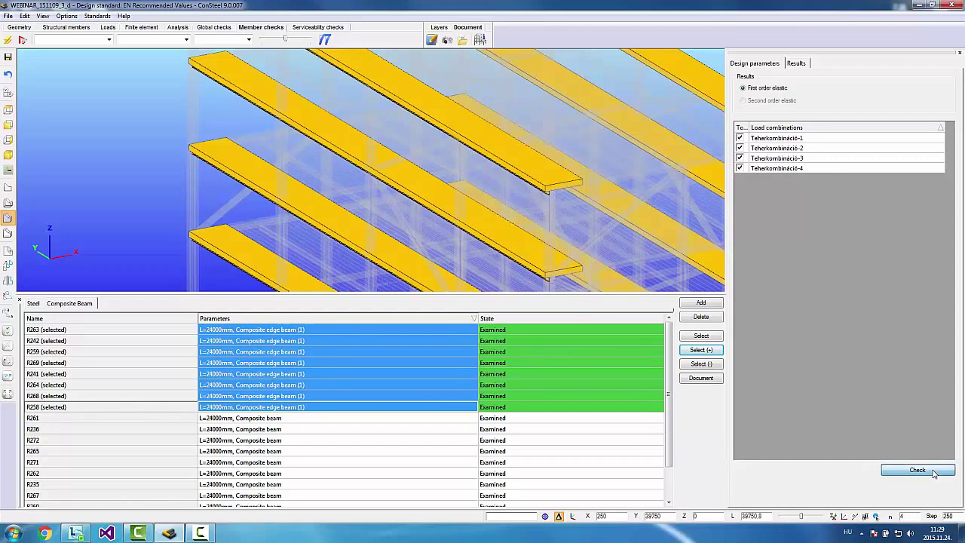
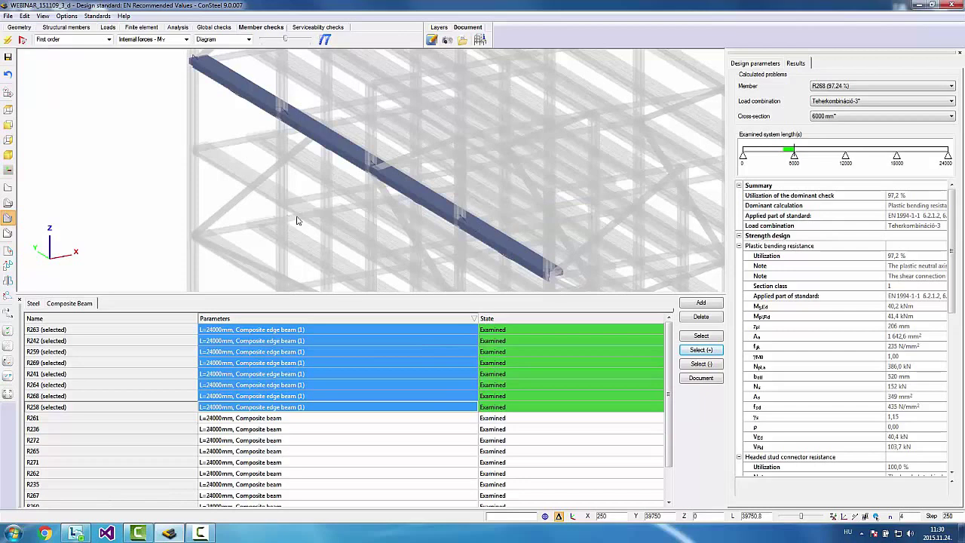
middle_drag(302, 216, 294, 214)
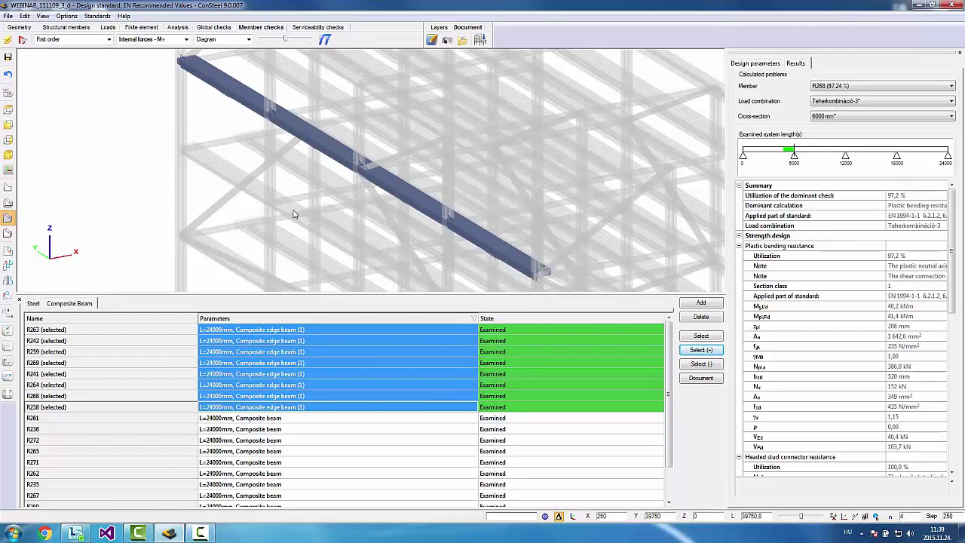
Step: Go to the global checks and display the dominant calculation utilization for the whole building model
click(213, 28)
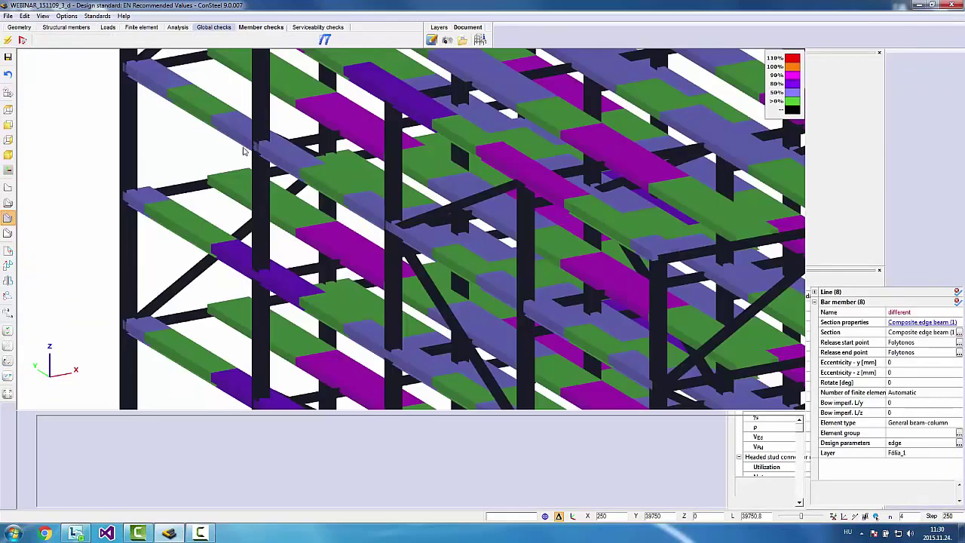
scroll(264, 188, down, 5)
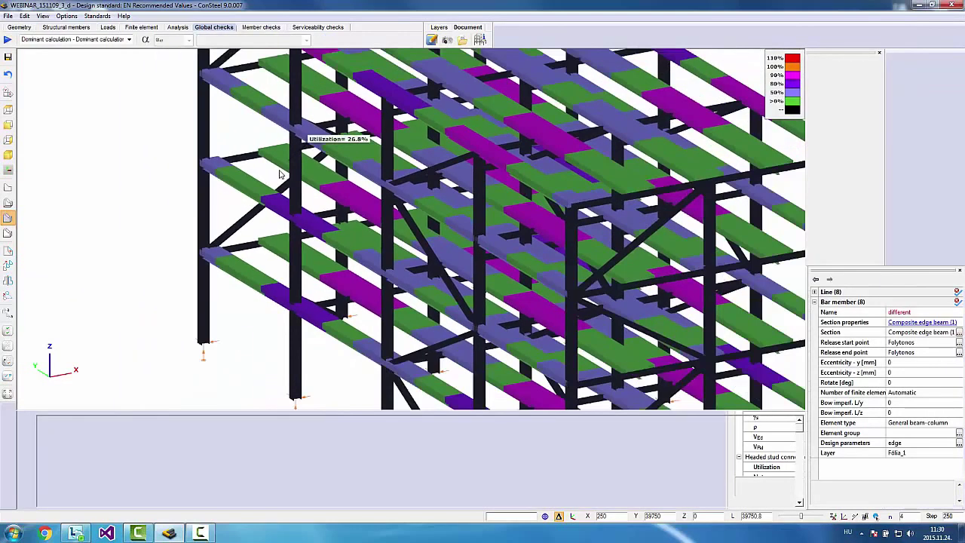
scroll(280, 176, down, 3)
scroll(272, 220, down, 2)
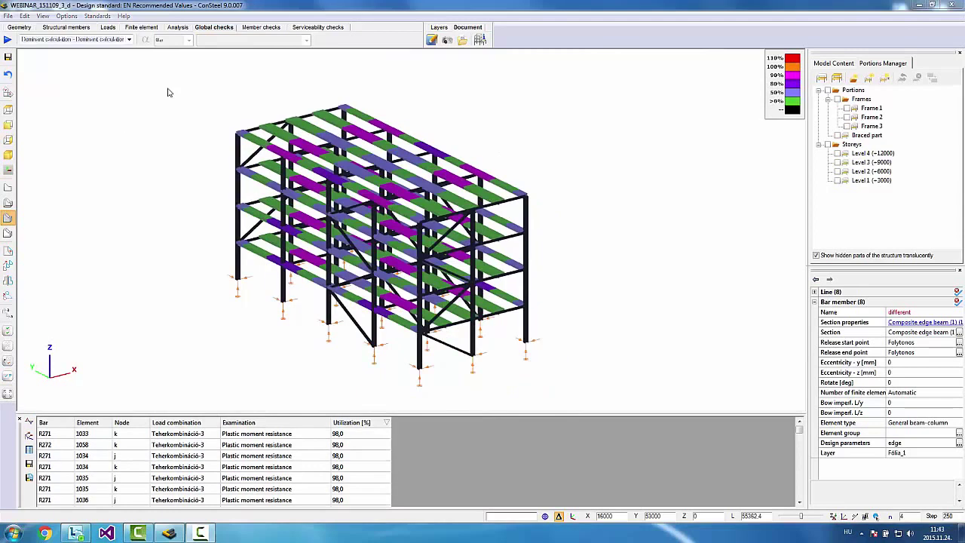
click(129, 40)
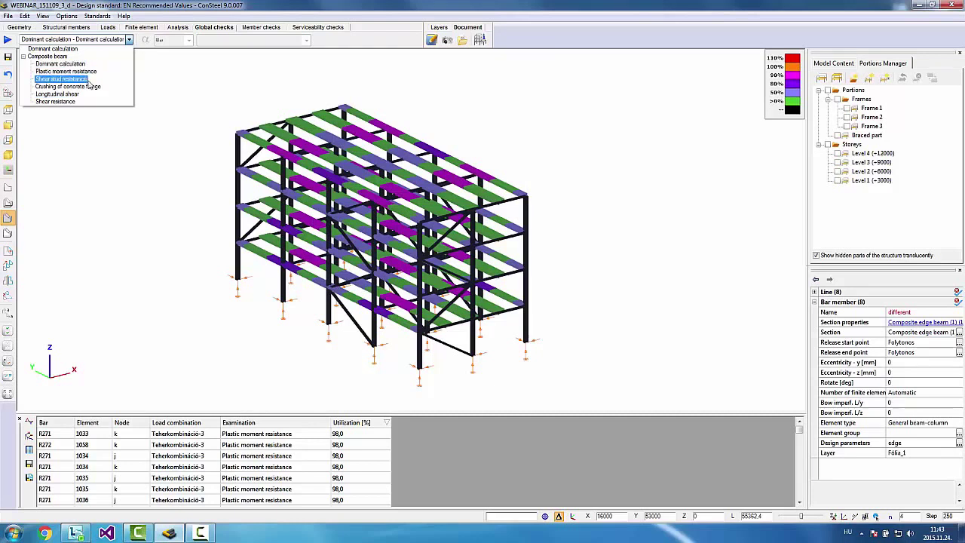
click(58, 50)
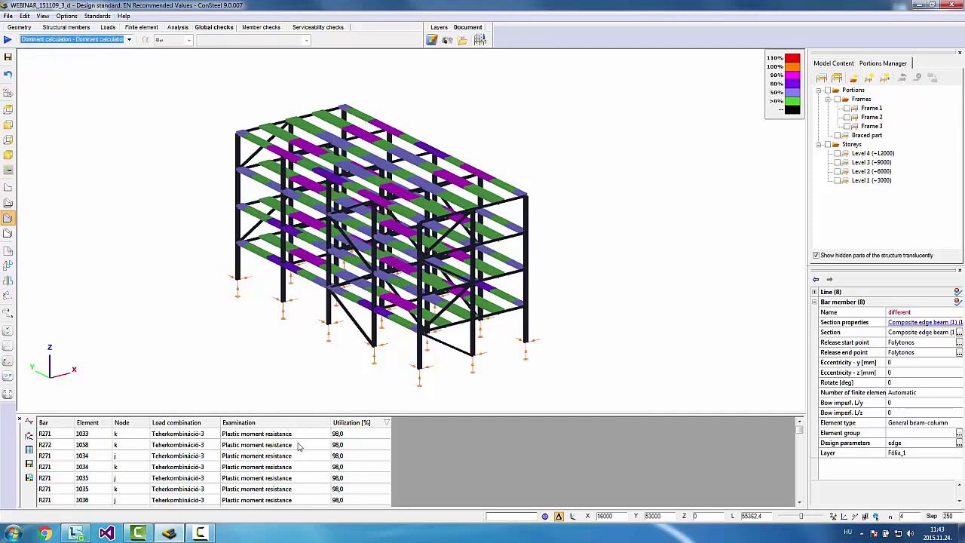
Step: Display the composite beams' shear stud resistance and then their shear resistance, and examine the utilization along individual beams
click(129, 39)
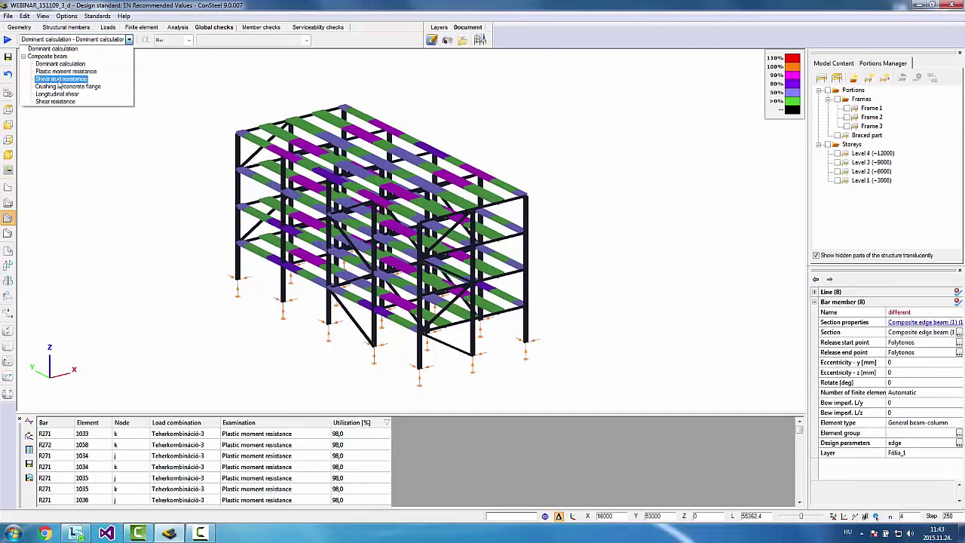
click(59, 80)
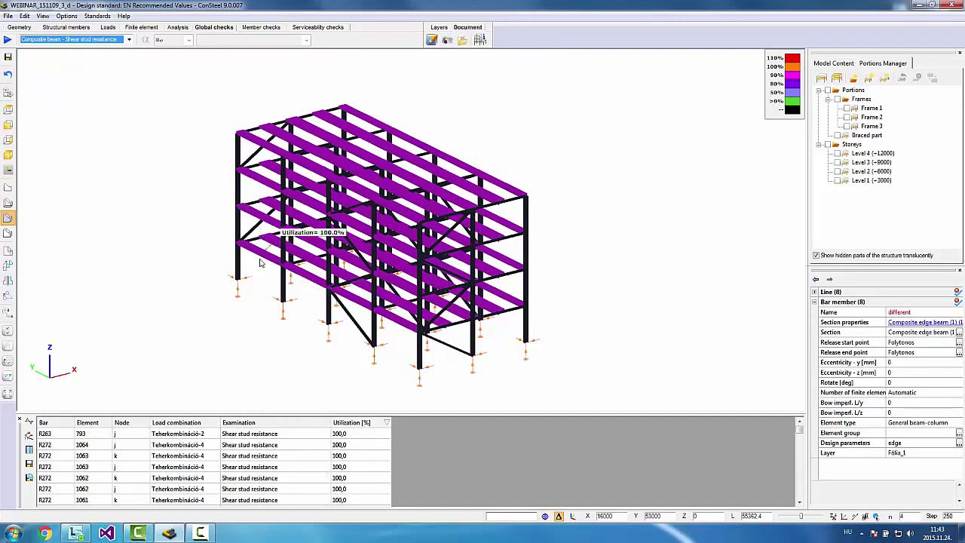
click(131, 42)
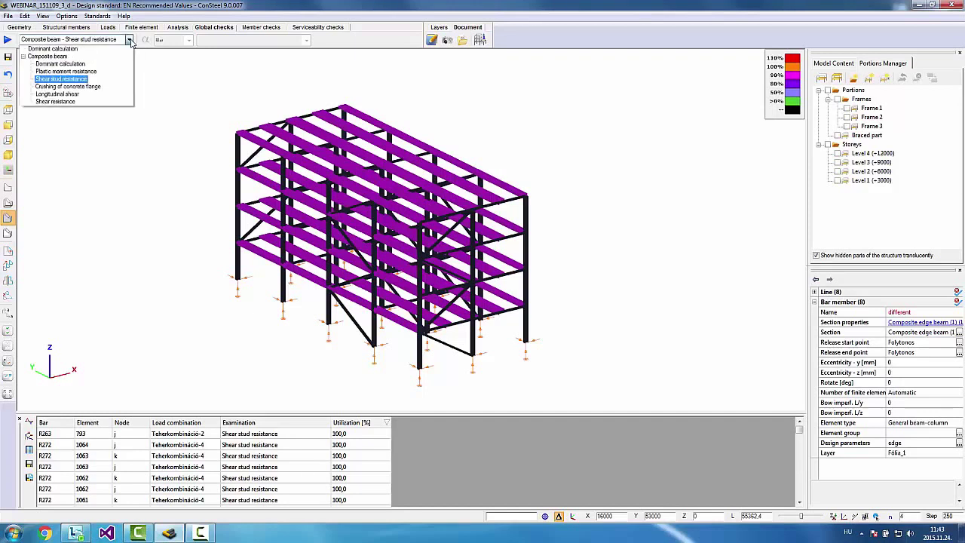
click(66, 101)
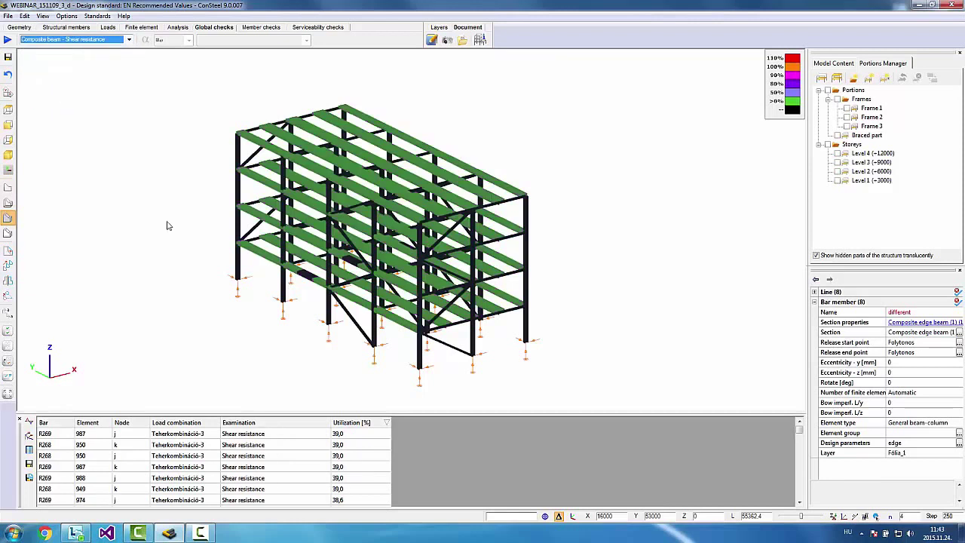
click(123, 40)
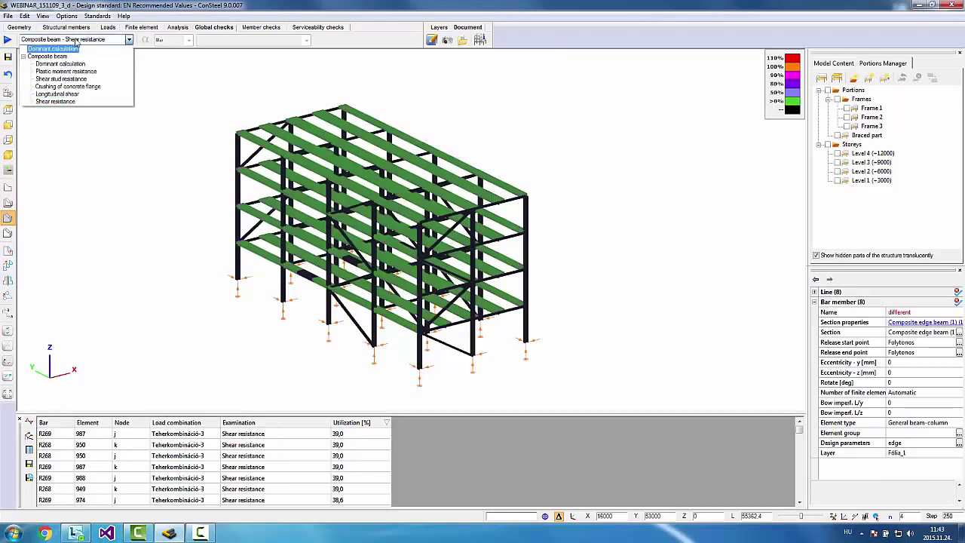
click(129, 41)
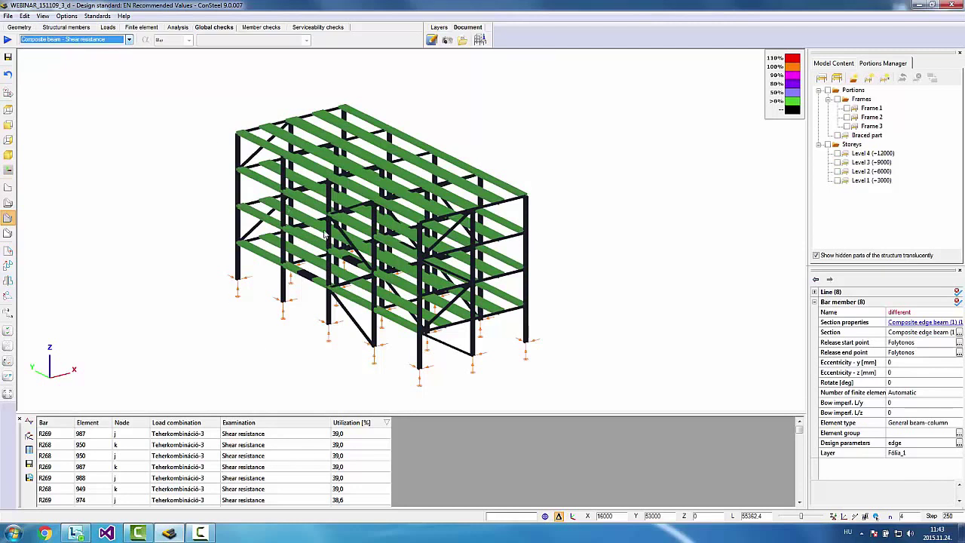
mouse_move(434, 231)
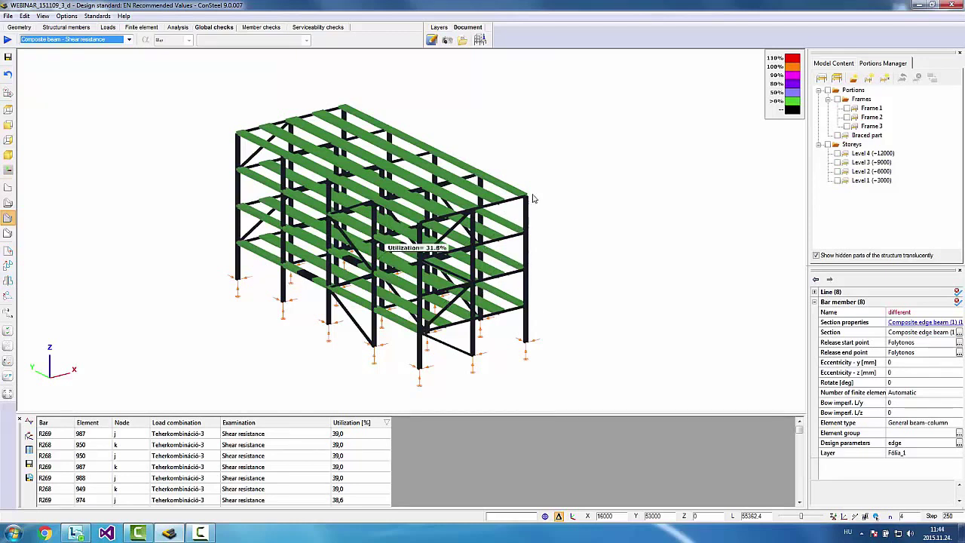
mouse_move(494, 184)
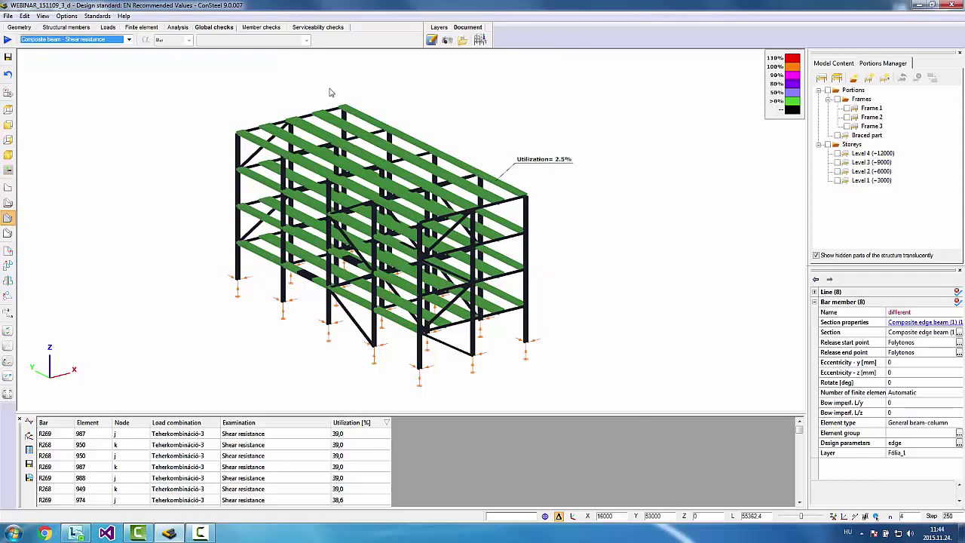
Step: Run the global design with the EN 1993-1-1 steel cross section check on the whole model and display the steel dominant calculation
click(8, 41)
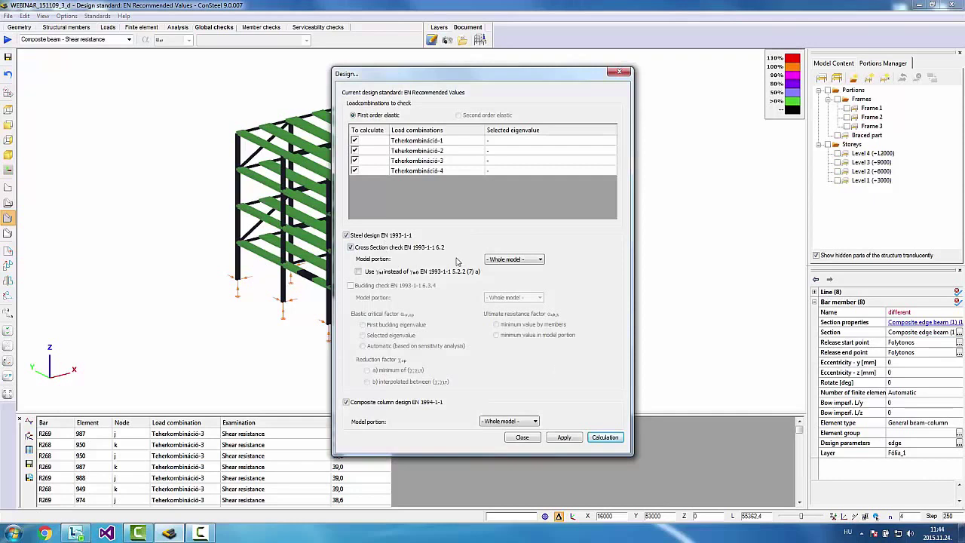
click(606, 437)
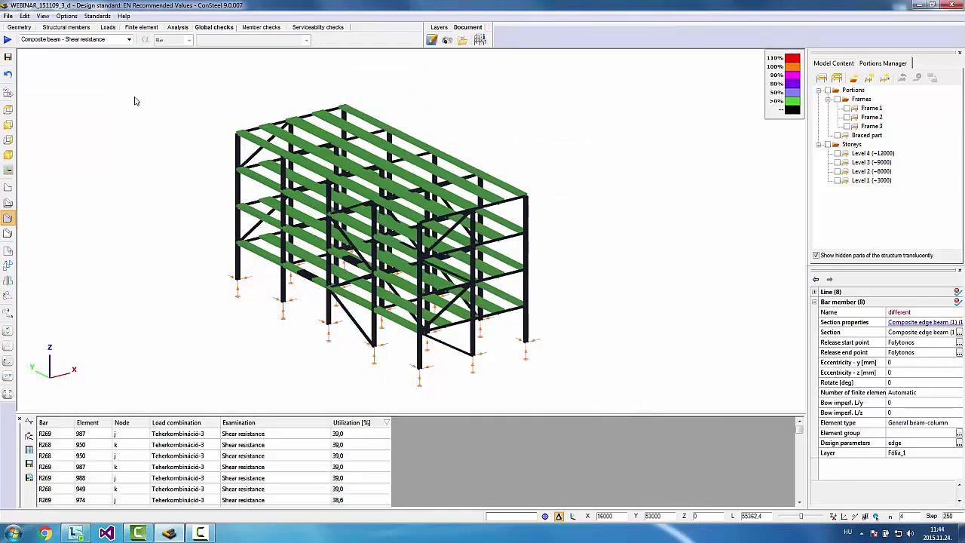
click(129, 39)
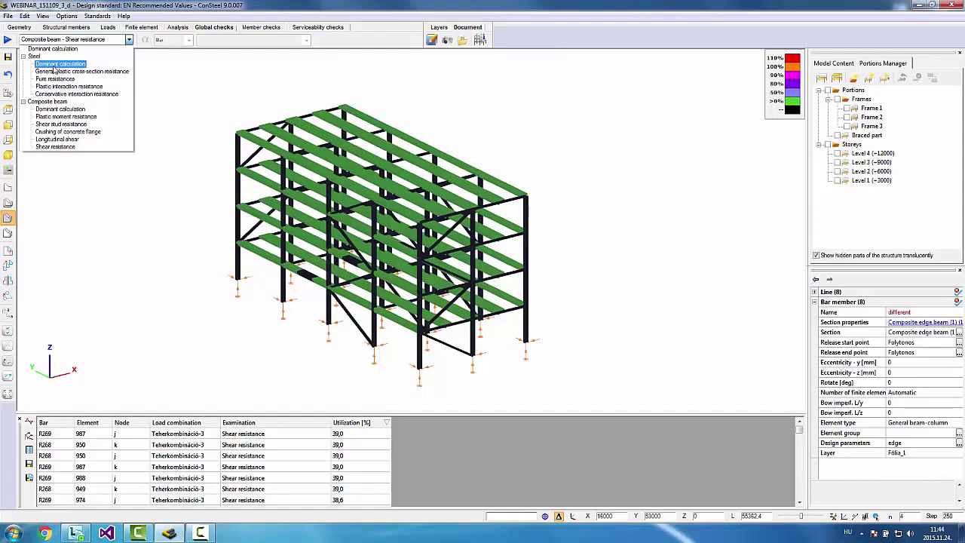
click(52, 66)
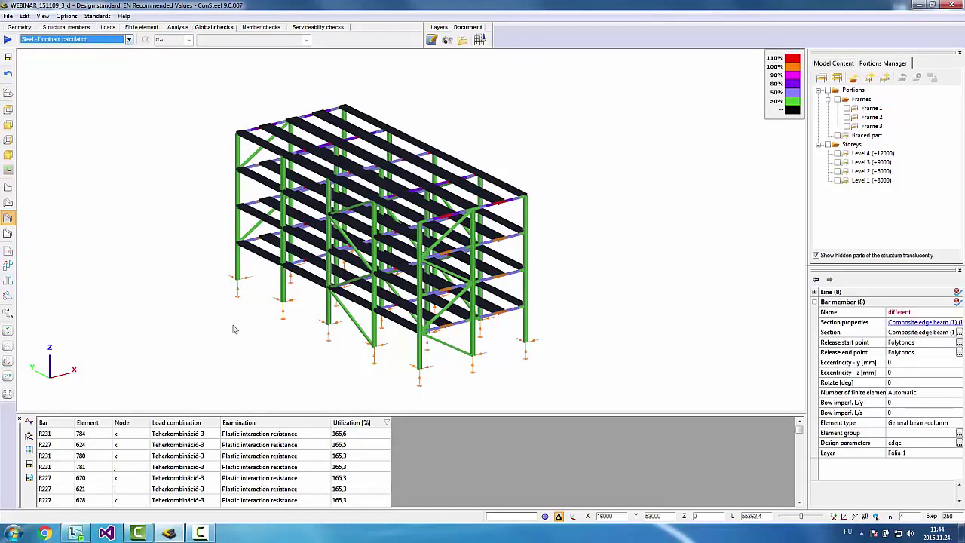
Step: Display the overall dominant calculation for steel and composite members together and examine member utilizations in the model and results table
click(129, 41)
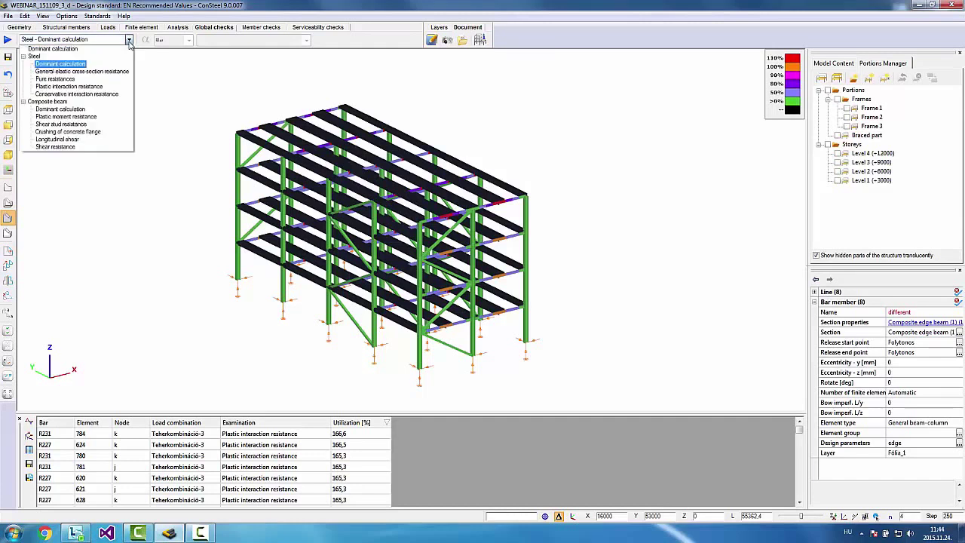
click(57, 48)
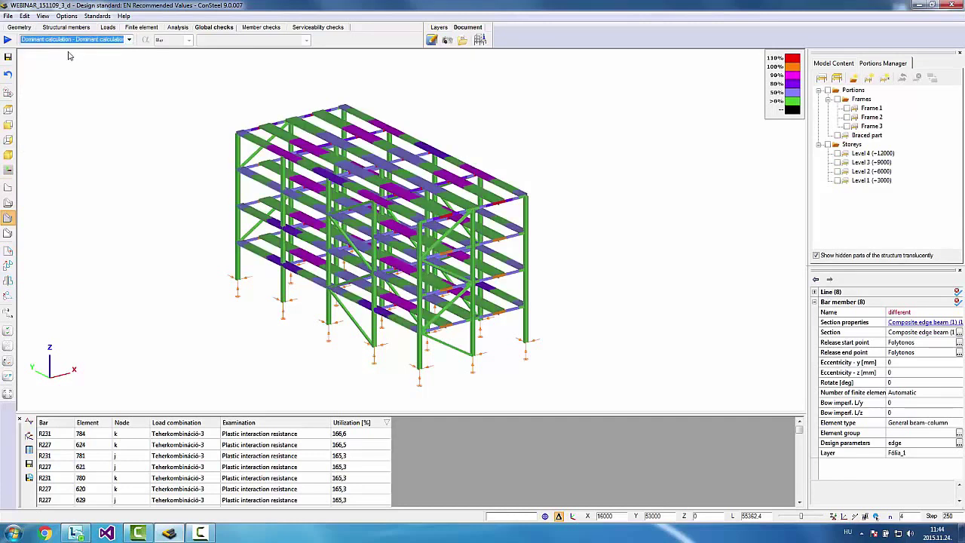
click(129, 40)
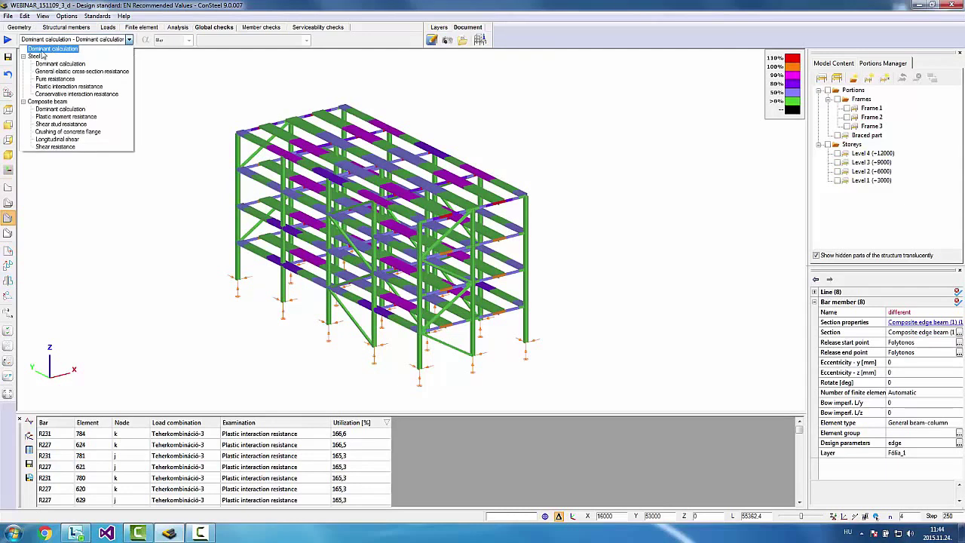
click(71, 49)
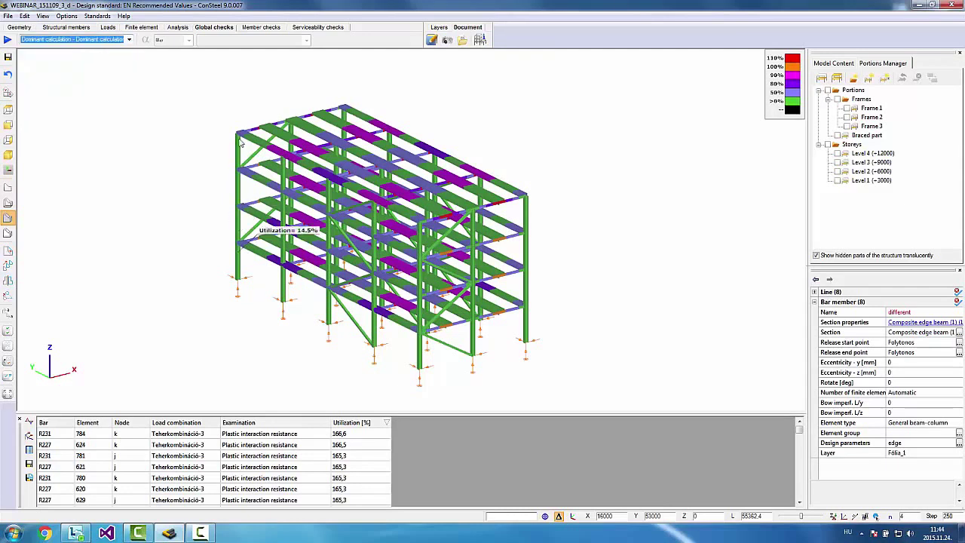
mouse_move(239, 143)
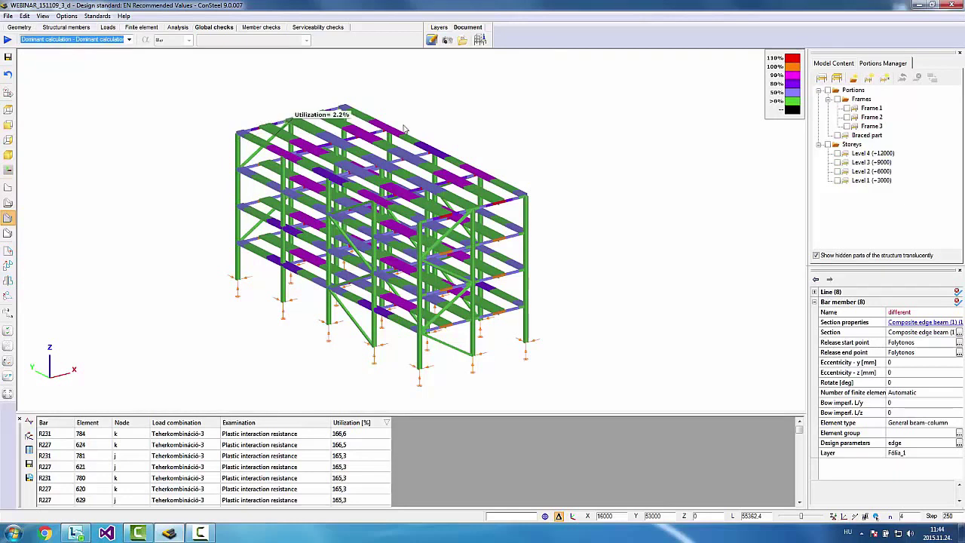
mouse_move(331, 151)
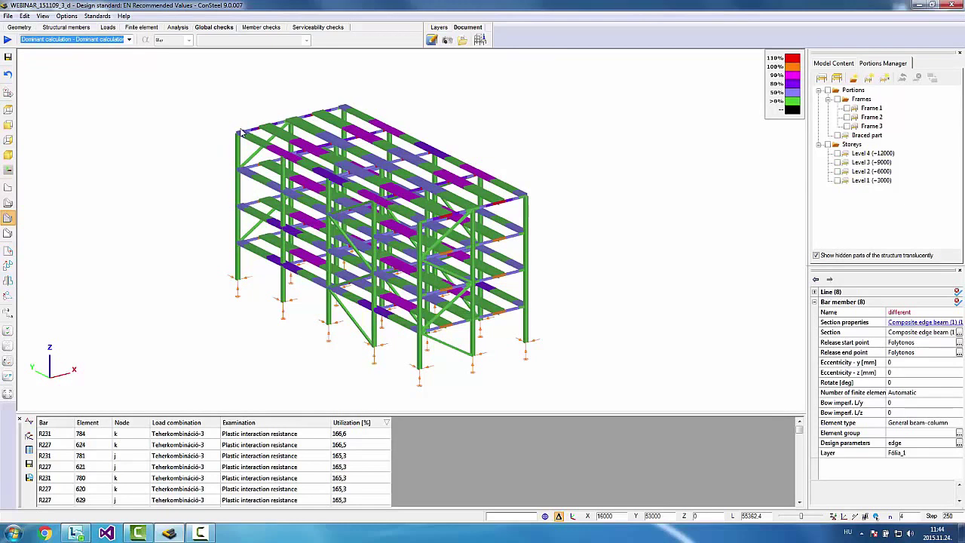
click(350, 438)
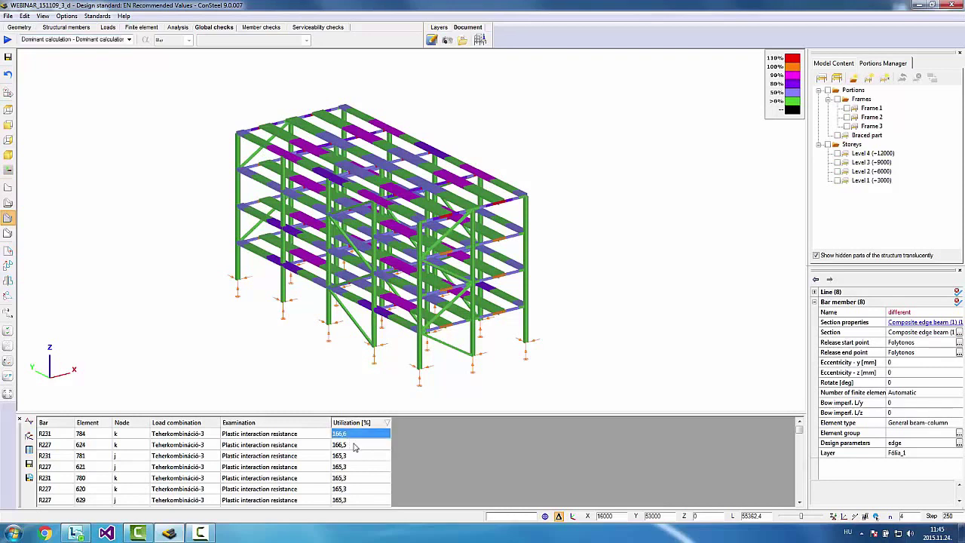